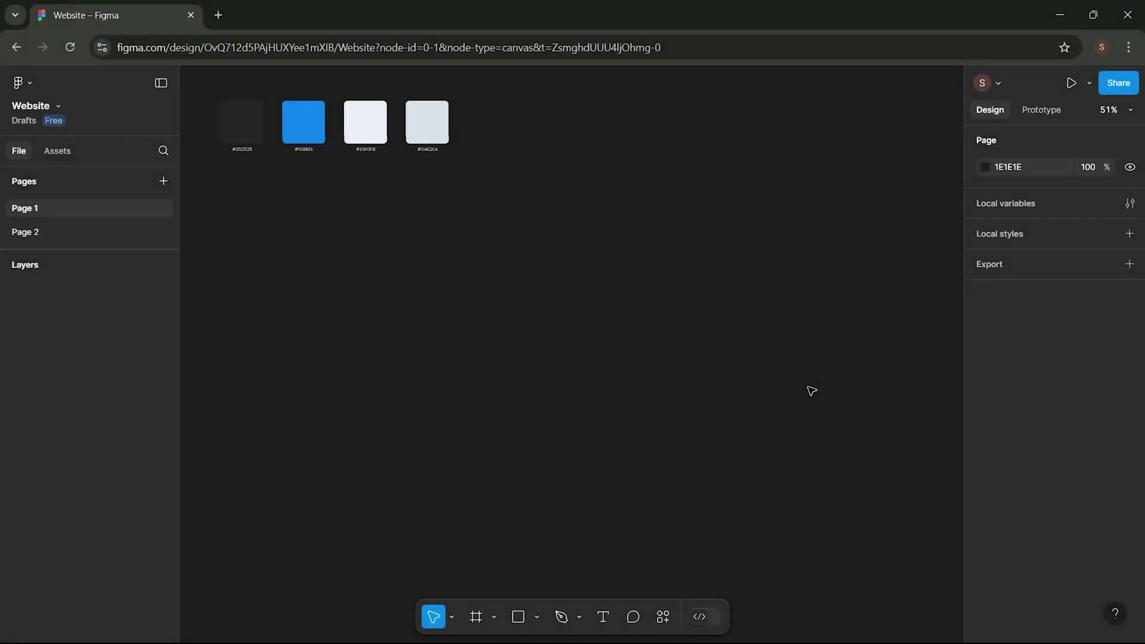
- Create a rectangle on the empty canvas, 1751 wide and 107 high, with a corner radius of 25
left_click(518, 620)
left_click(384, 350)
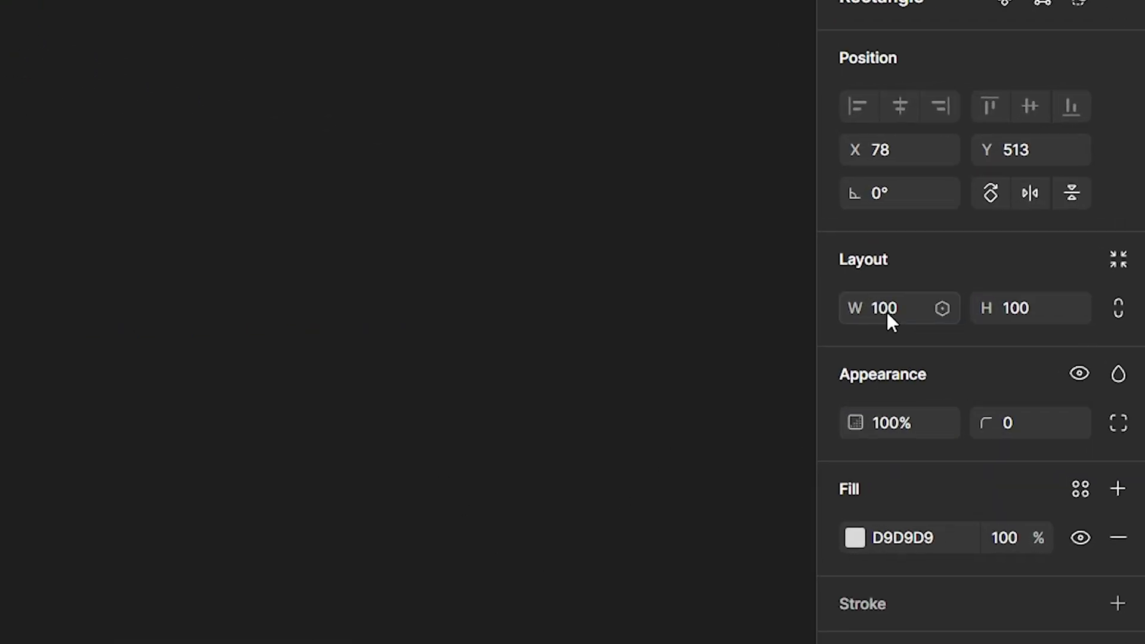
left_click(1005, 320)
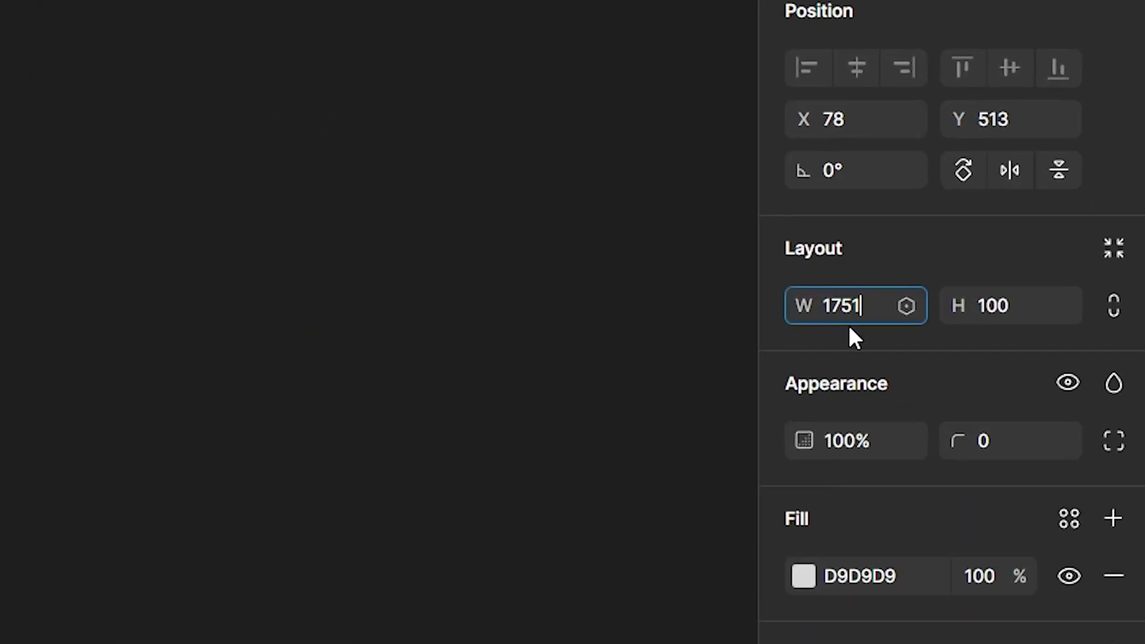
left_click(1000, 306)
type("107")
key("Return")
left_click(998, 310)
type("25")
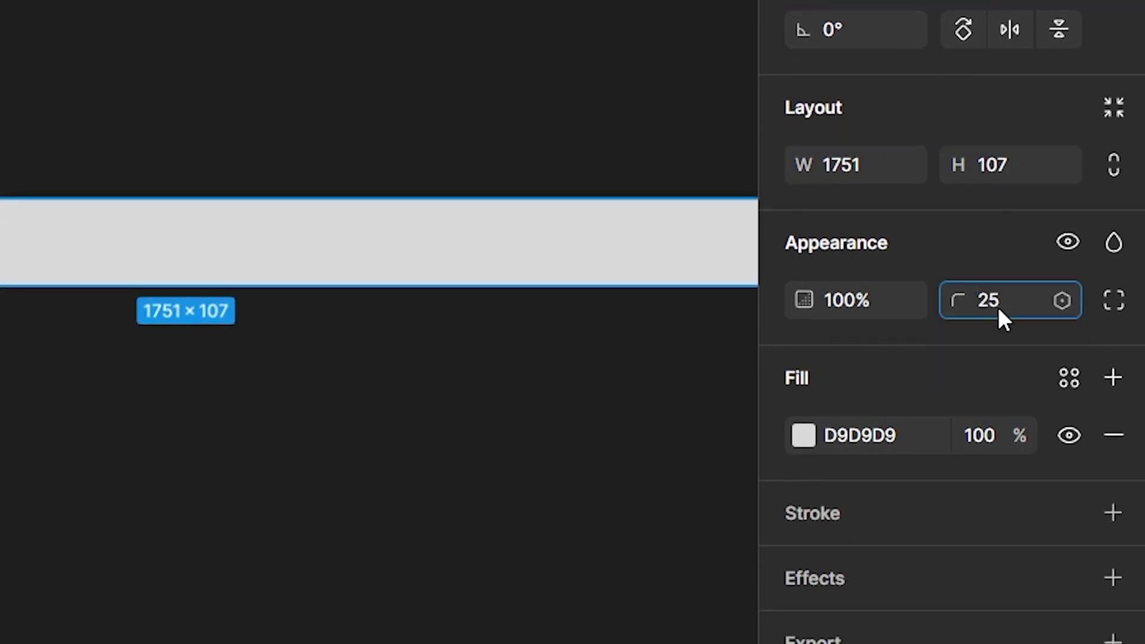
key("Return")
- Fill the rectangle with the dark 252525 colour sampled from the first palette swatch
left_click(802, 434)
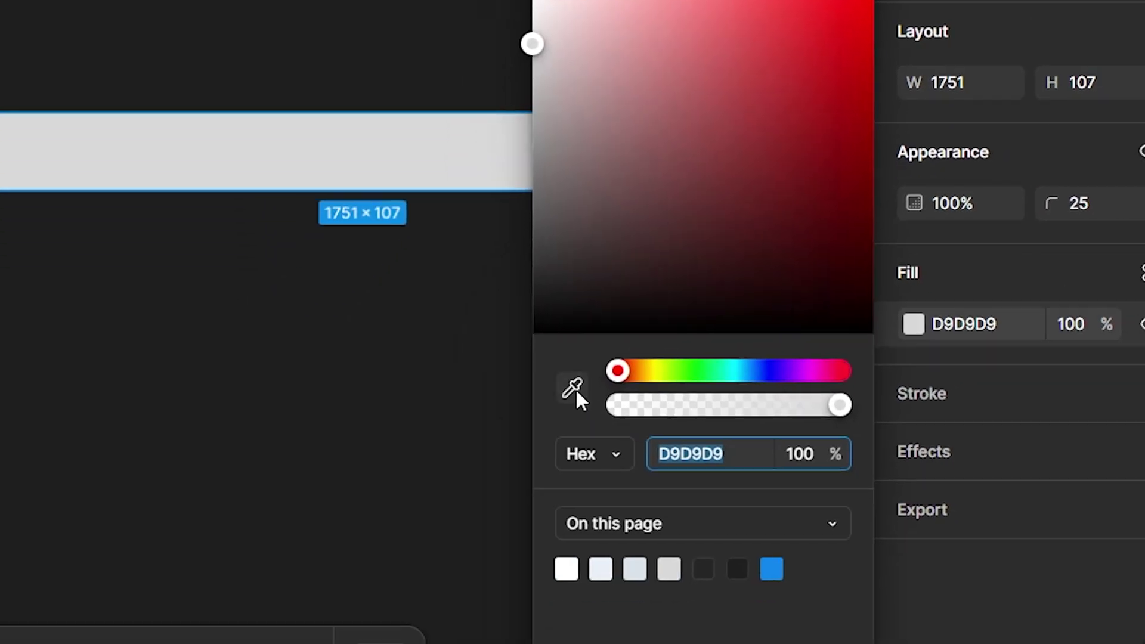
left_click(525, 507)
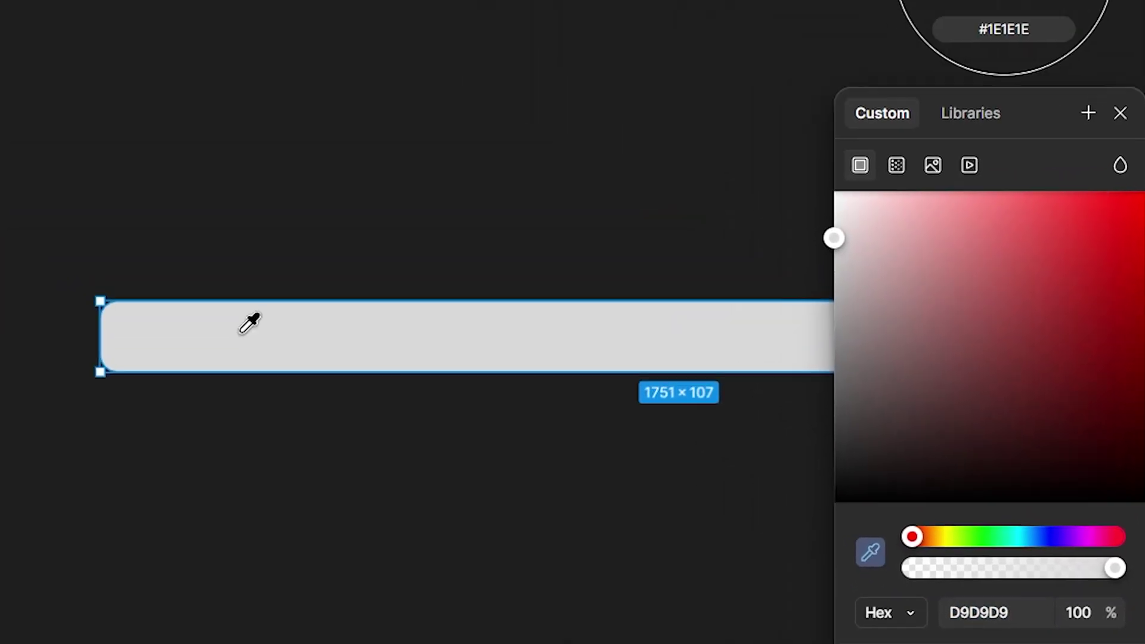
left_click(203, 129)
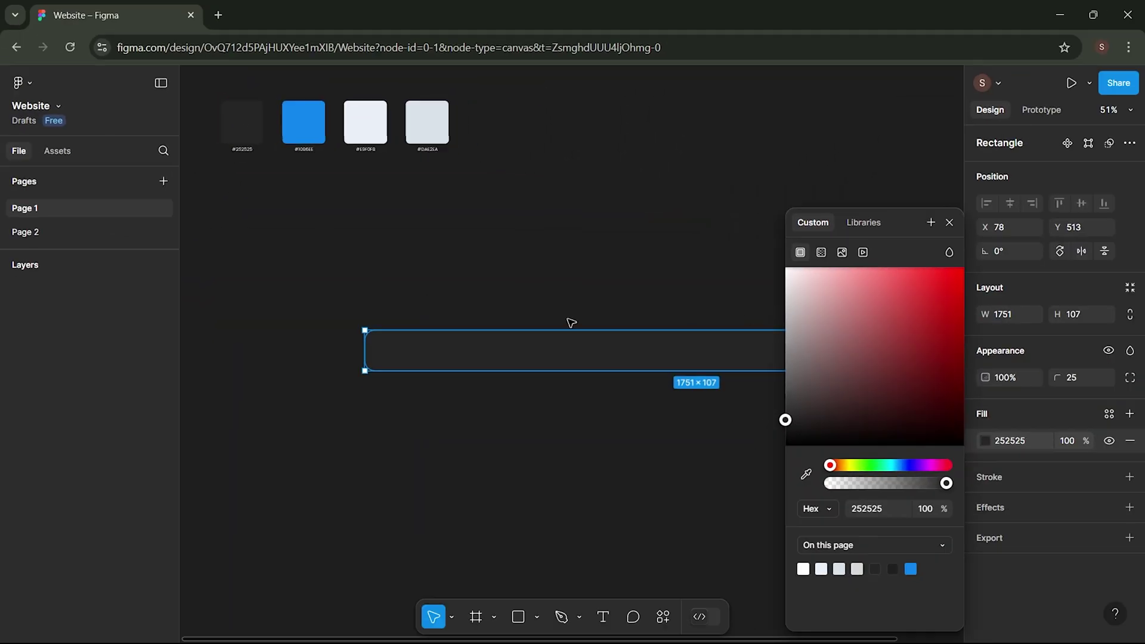
left_click(950, 223)
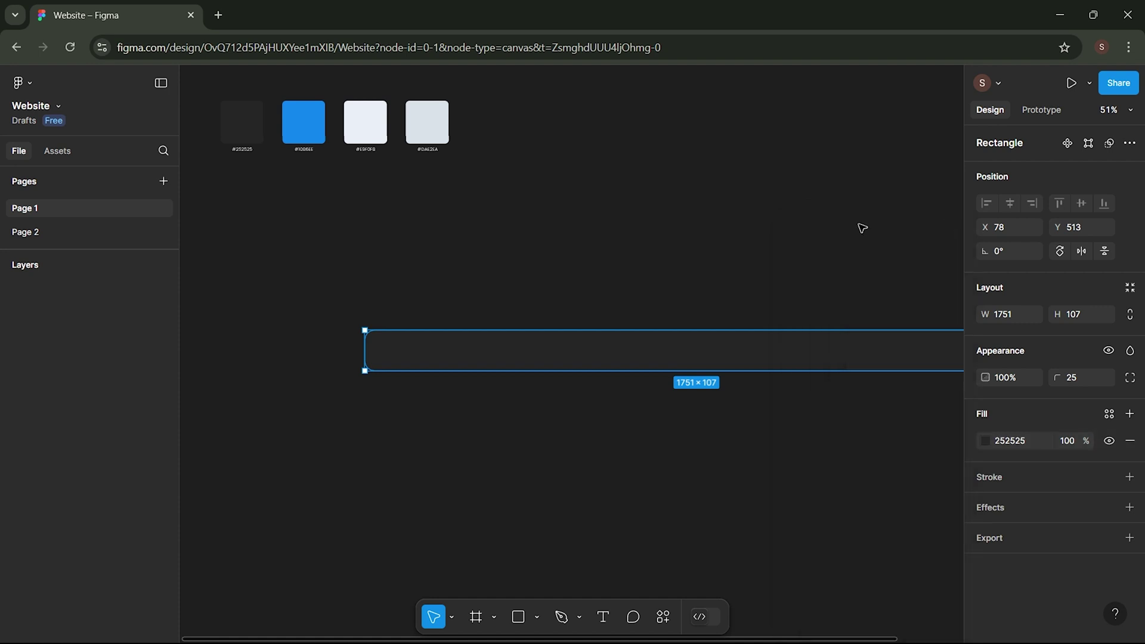
- Move the dark rectangle just below the colour swatches, aligning its left edge with the first swatch
scroll(862, 228, "right", 3)
scroll(860, 227, "down", 2)
left_click_drag(759, 335, 628, 240)
scroll(669, 271, "left", 3)
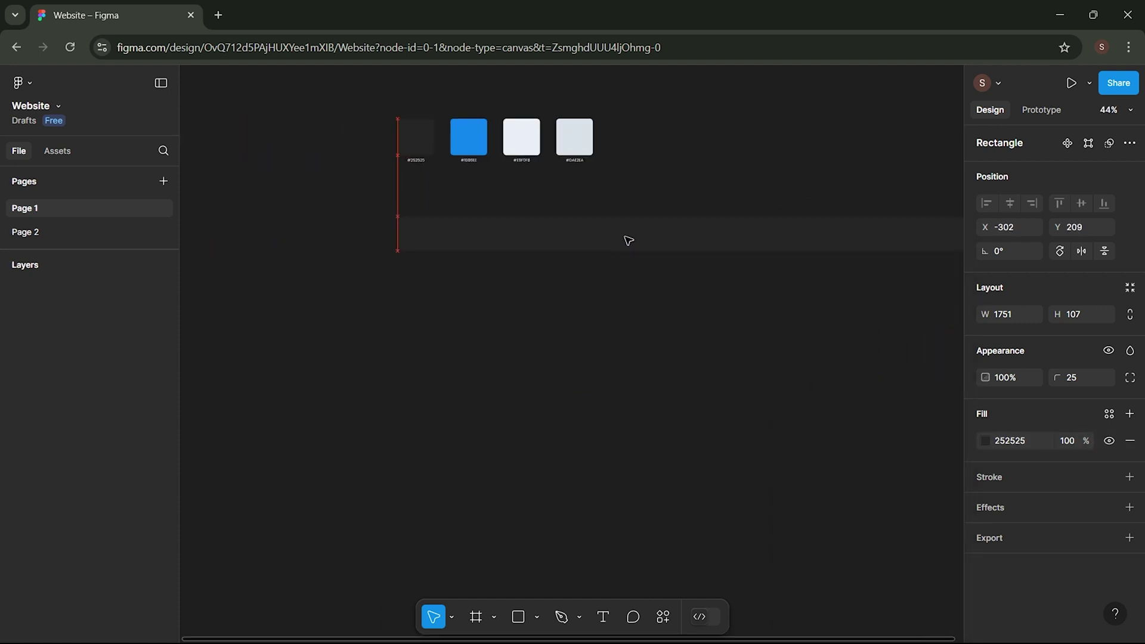
scroll(643, 299, "right", 2)
left_click(711, 357)
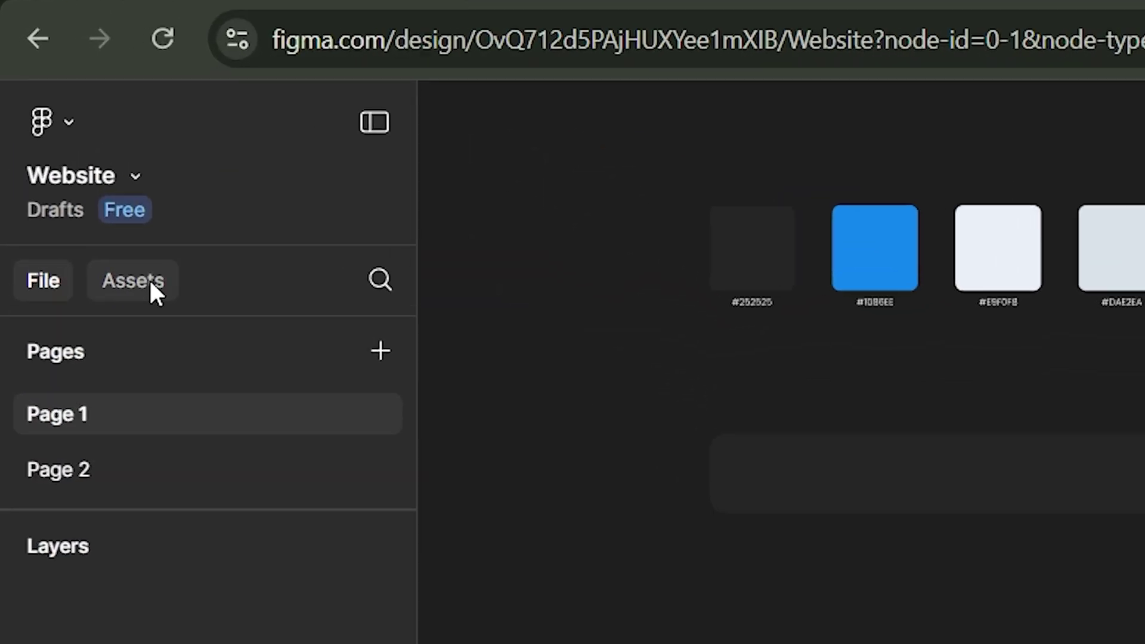
- Place an instance of the local Logo_site component at the left end of the dark bar, vertically centred
left_click(63, 152)
left_click(224, 359)
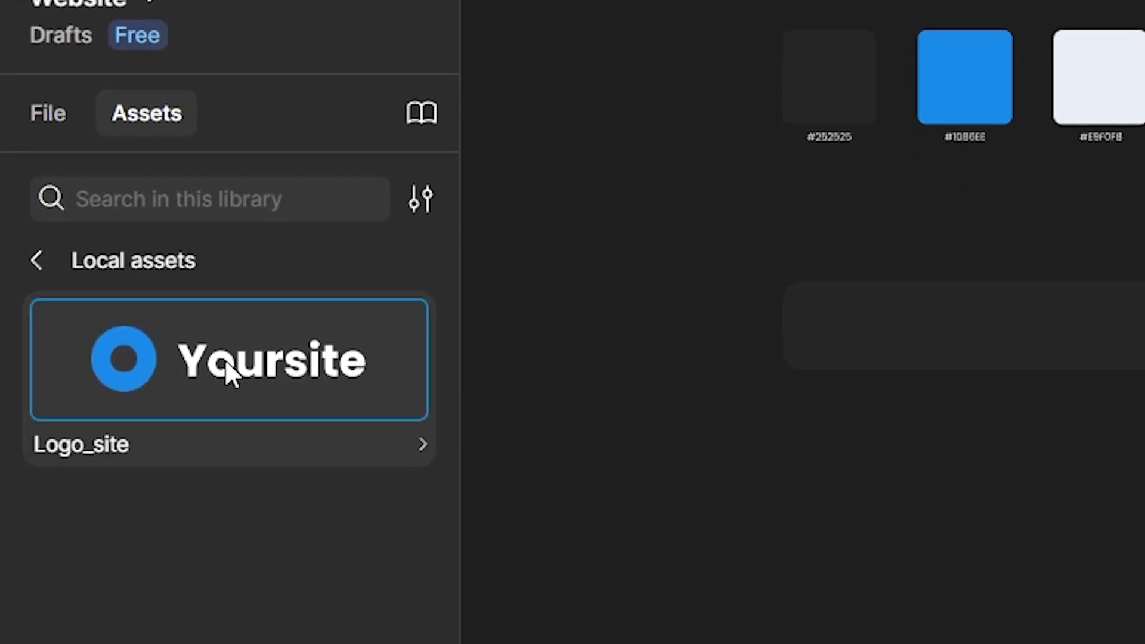
left_click_drag(224, 359, 914, 349)
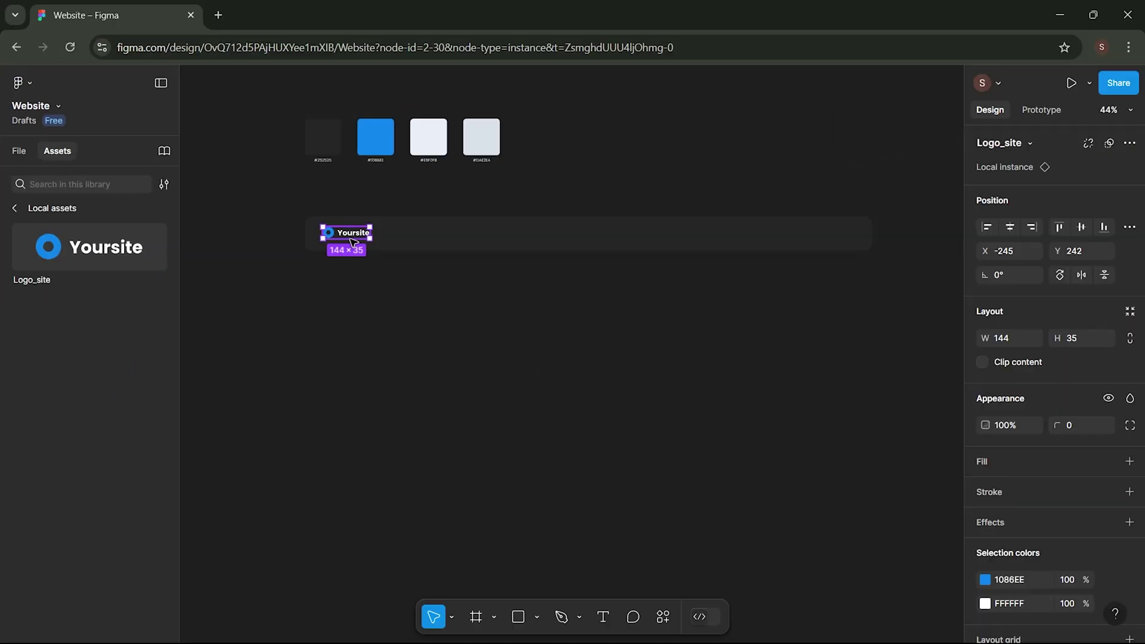
scroll(353, 242, "up", 6)
left_click_drag(347, 237, 346, 234)
left_click(409, 350)
scroll(411, 353, "down", 3)
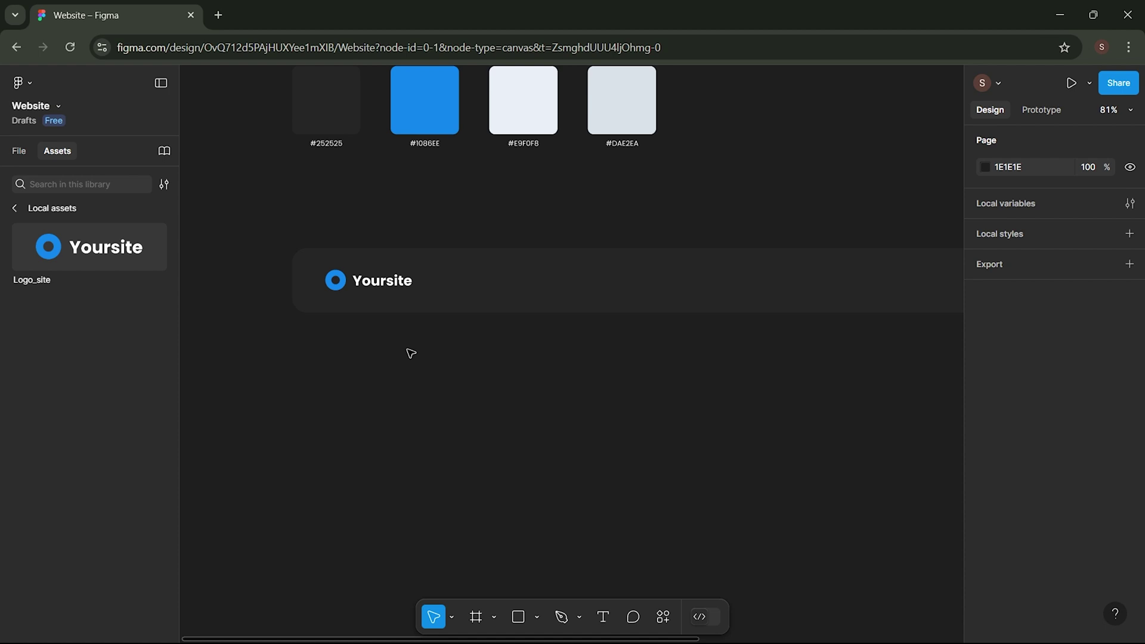
- Add a text layer reading "Home" on the canvas below the bar
left_click(600, 622)
left_click(387, 378)
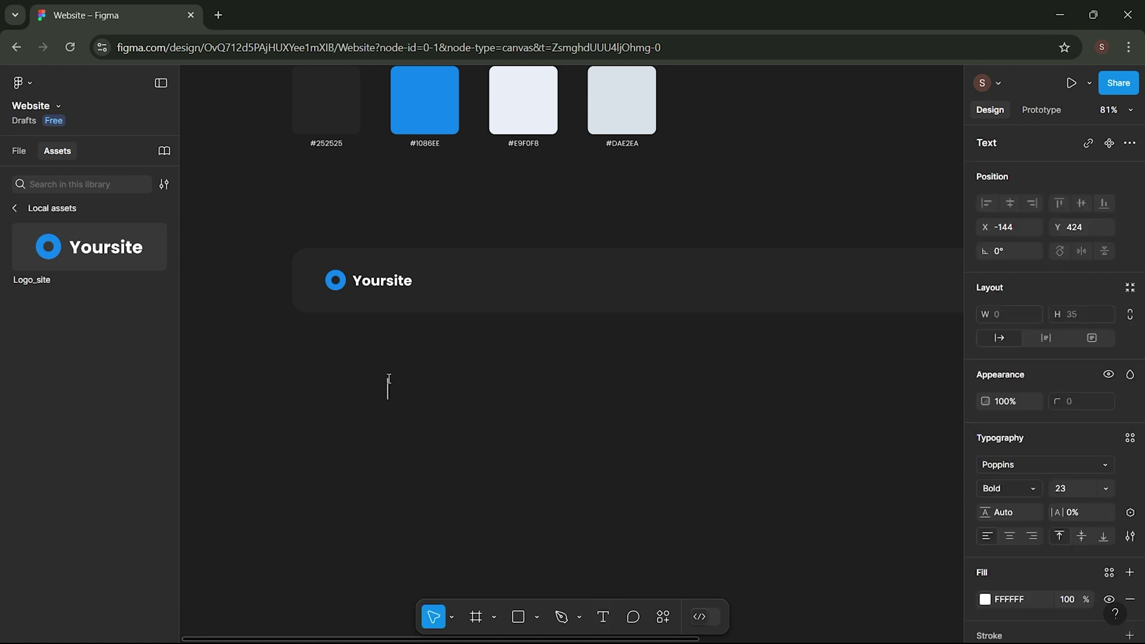
type("Home")
key("Escape")
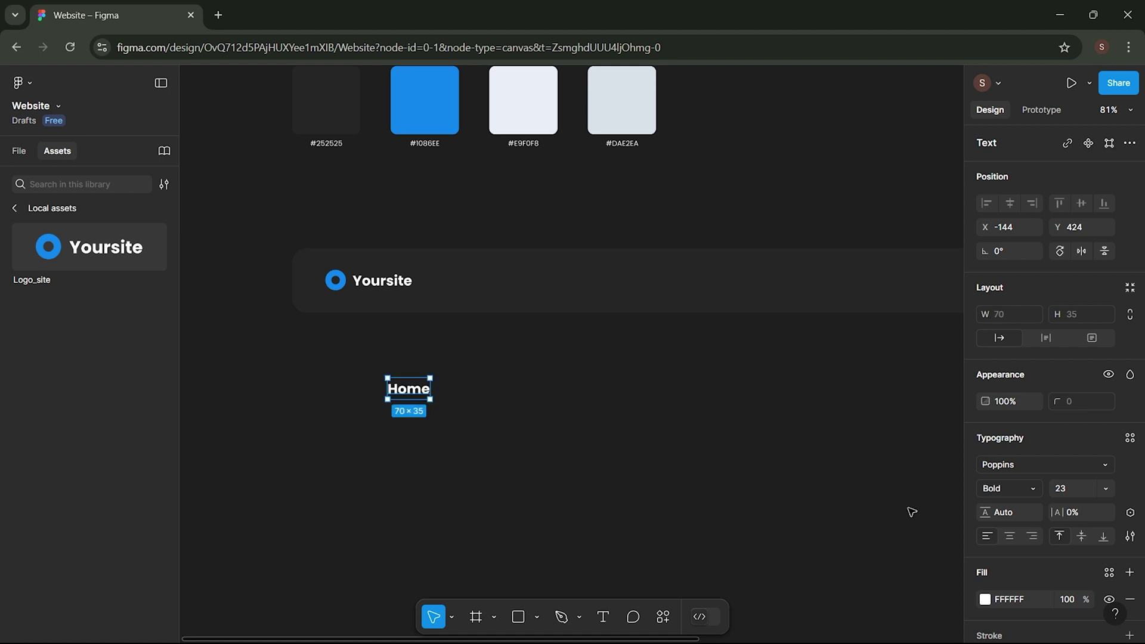
- Set the "Home" text to Medium weight and font size 18
left_click(1002, 490)
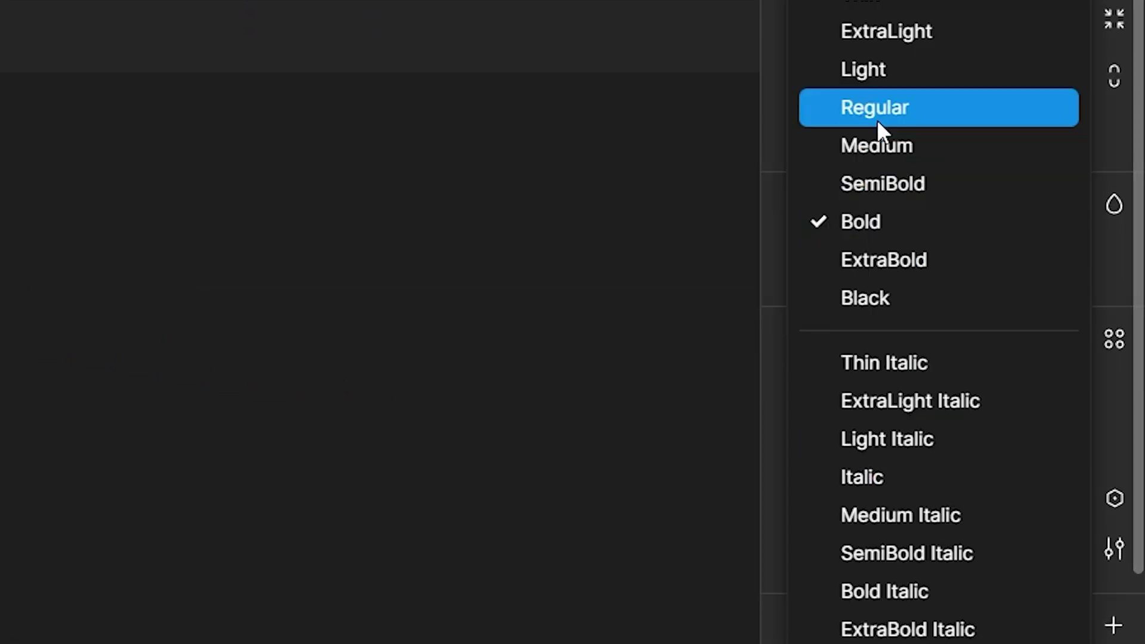
left_click(884, 153)
left_click(957, 447)
type("18")
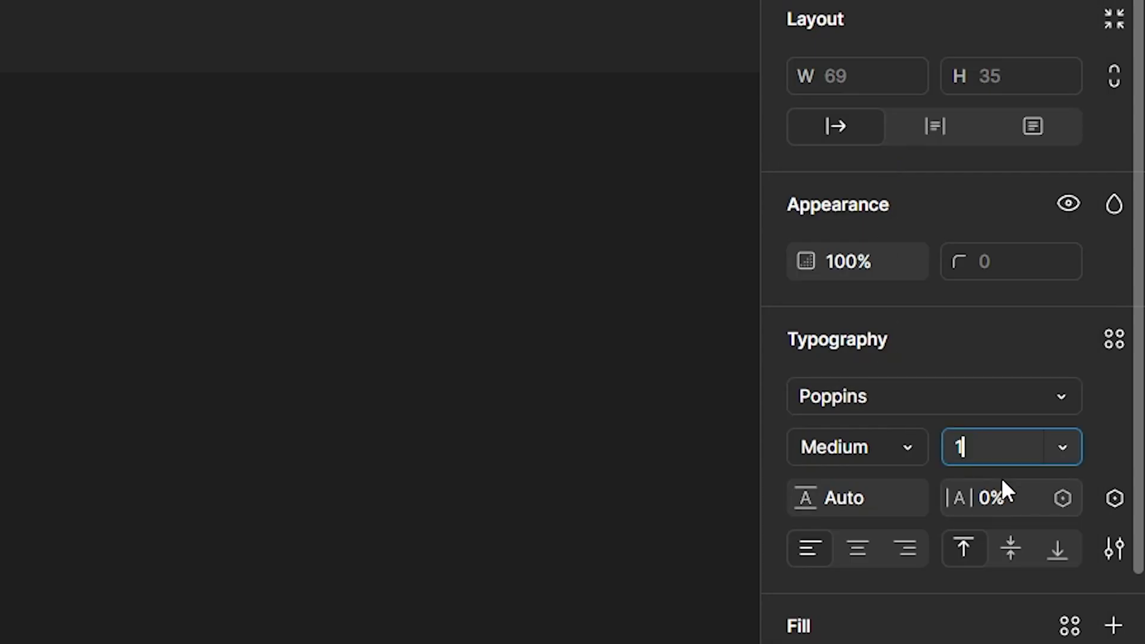
key("Return")
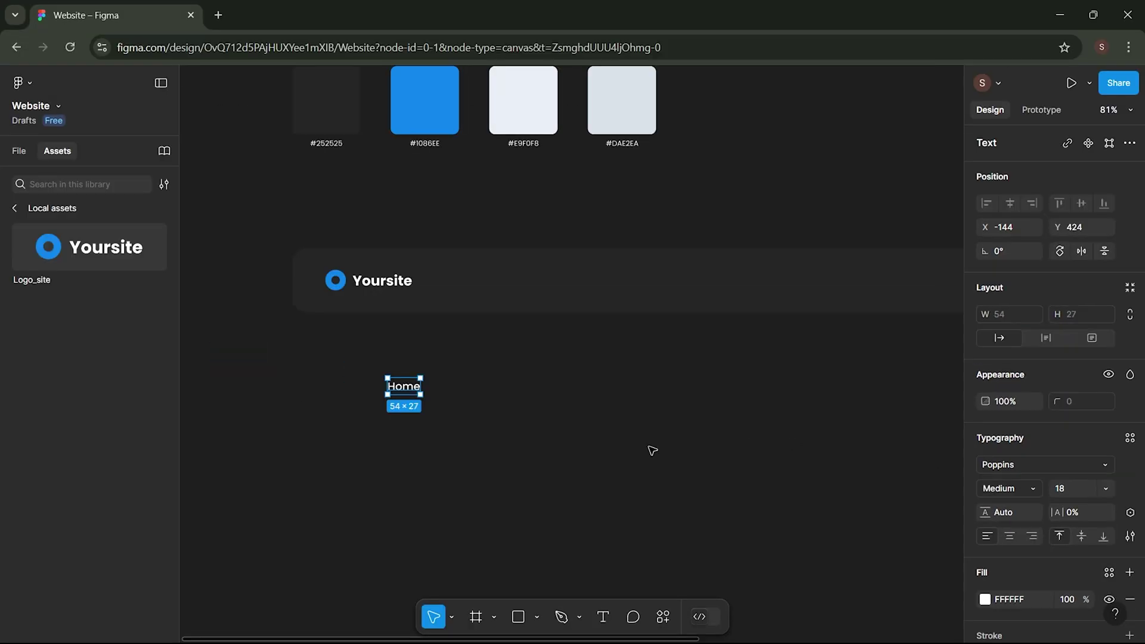
left_click(653, 451)
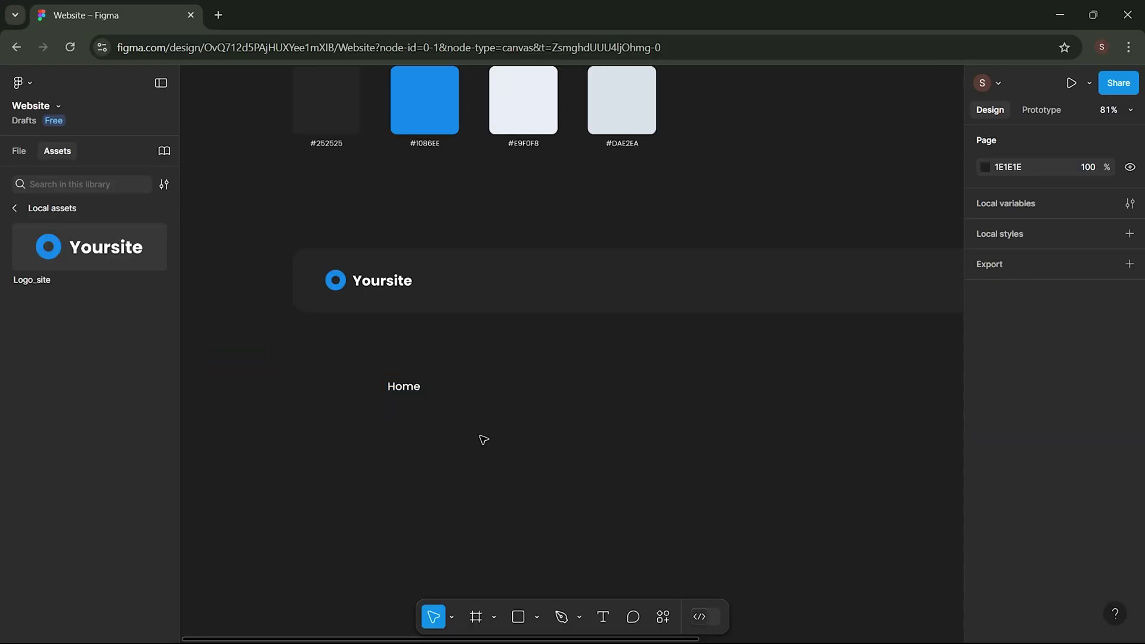
- Duplicate the "Home" text to its right on the same line and change the copy to "About"
scroll(483, 439, "up", 5)
left_click(475, 341)
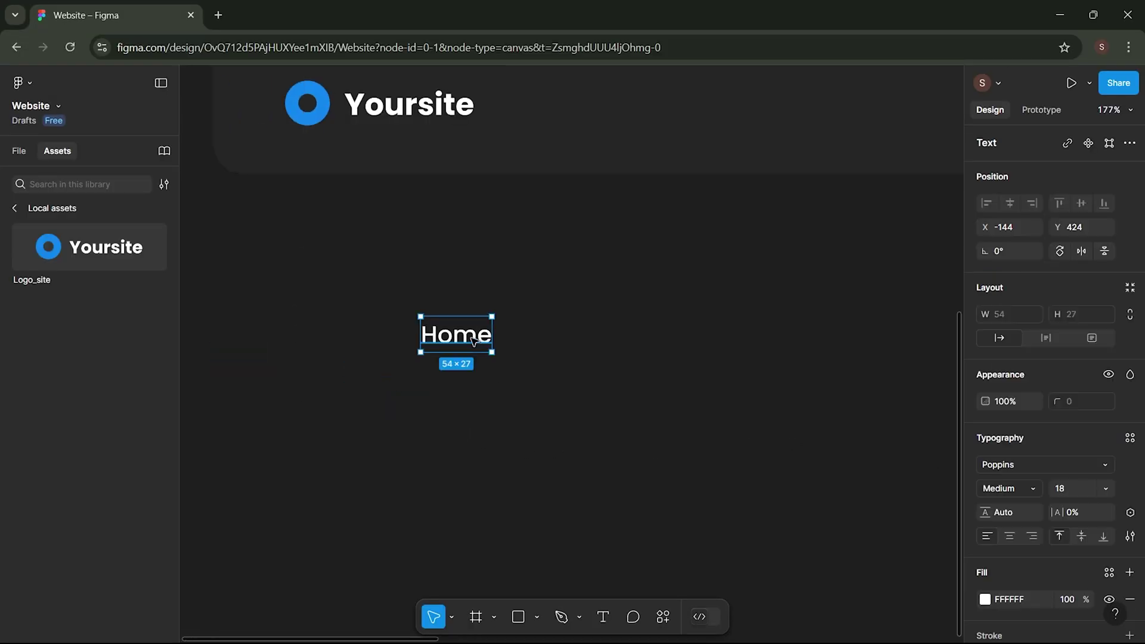
left_click_drag(475, 340, 592, 355, "alt")
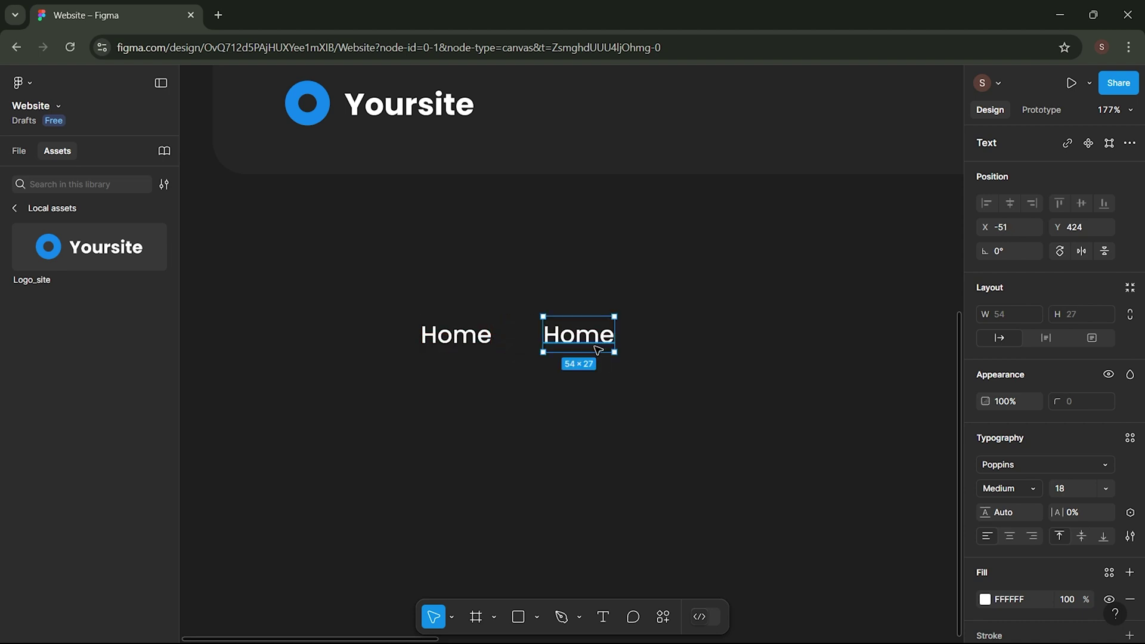
double_click(597, 348)
type("About")
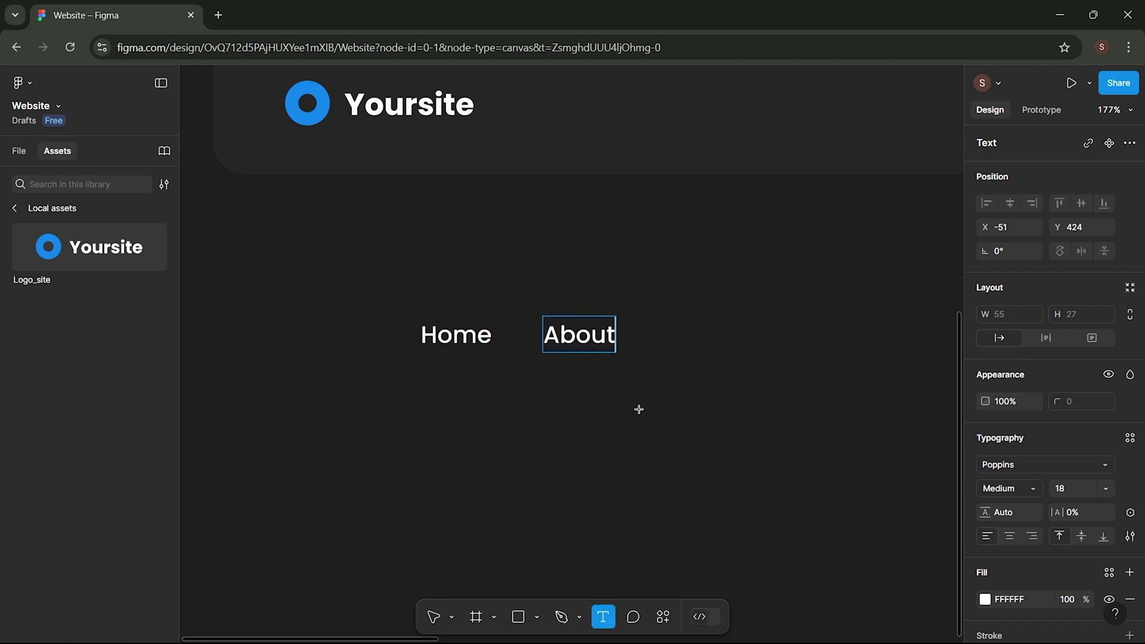
key("Escape")
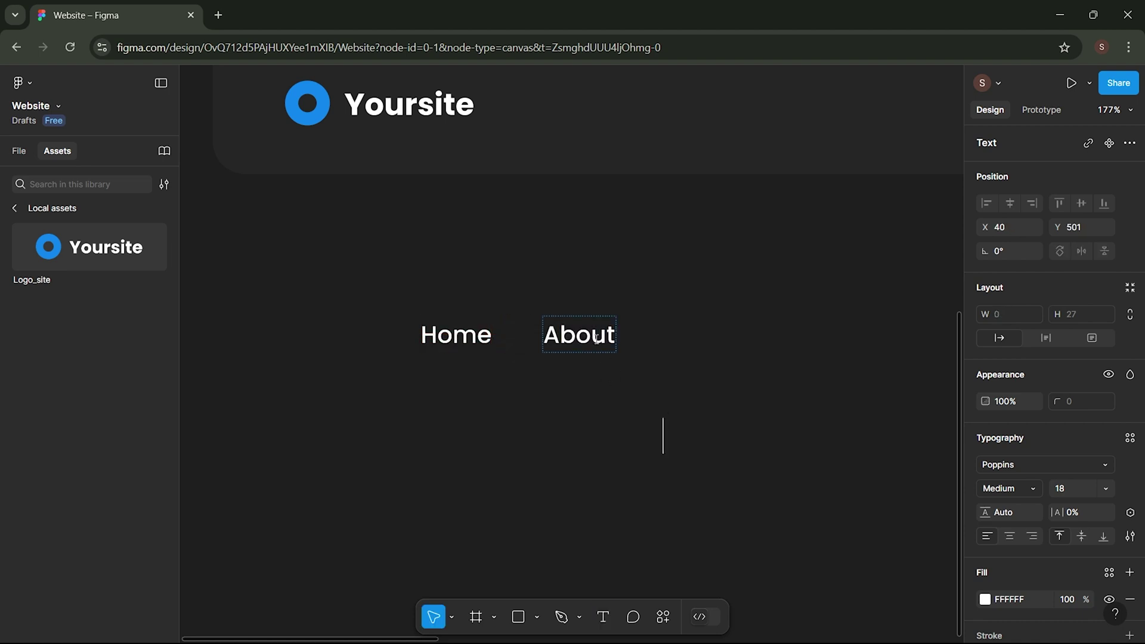
- Duplicate the "About" text to its right on the same line and change the copy to "Service"
left_click_drag(580, 348, 701, 361)
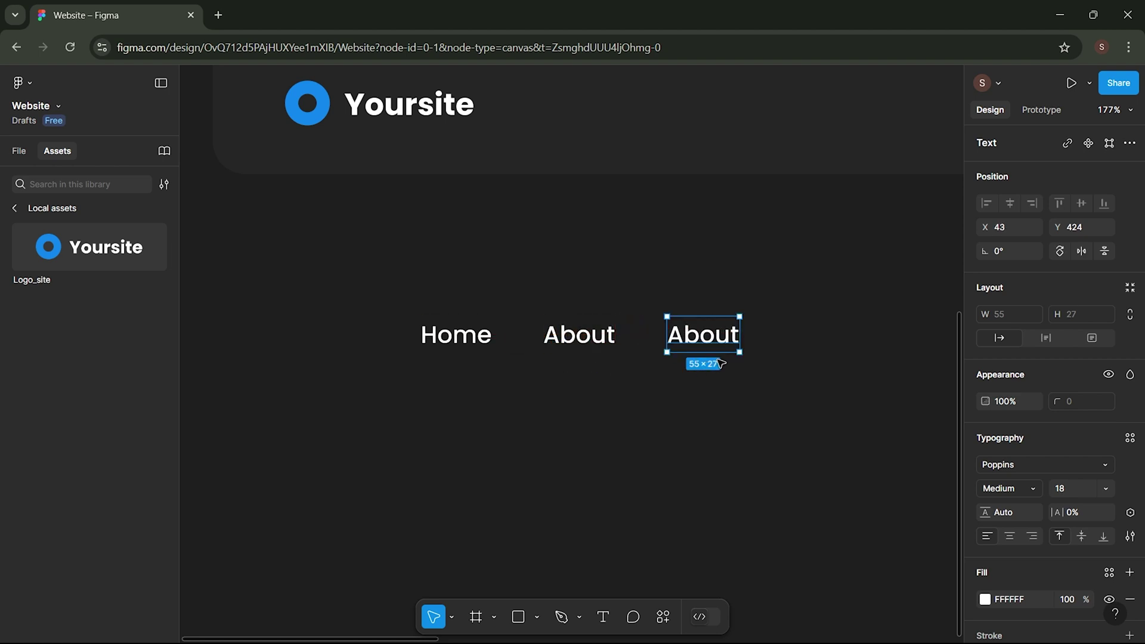
key("Return")
type("Service")
left_click(771, 409)
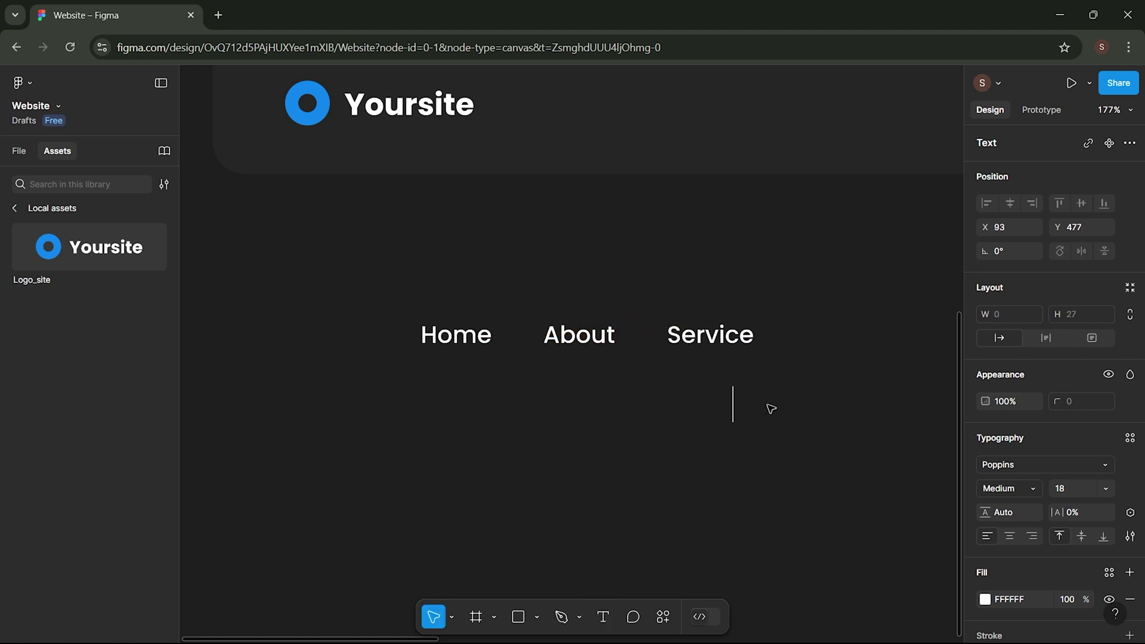
- Duplicate the "Service" text to its right on the same line and change the copy to "Blog"
scroll(766, 406, "right", 5)
left_click(517, 338)
left_click_drag(518, 338, 643, 351)
key("Return")
type("Blog")
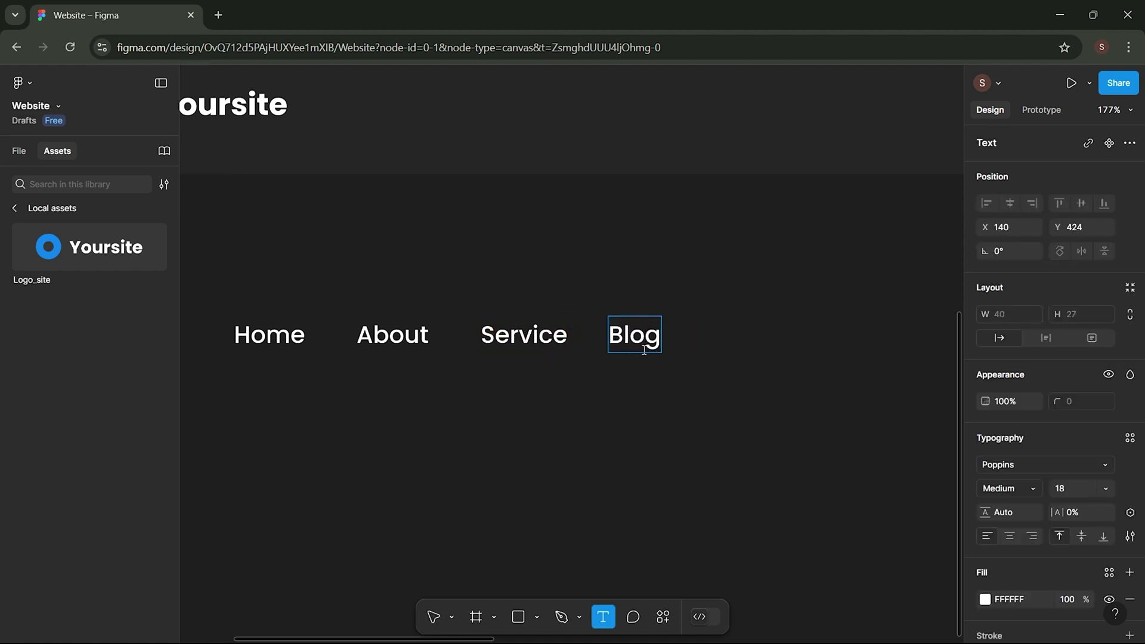
key("Escape")
left_click(721, 389)
- Duplicate the "Blog" text to its right on the same line and change the copy to "Contact"
left_click(631, 341)
left_click_drag(630, 341, 721, 347)
key("Return")
type("Contact")
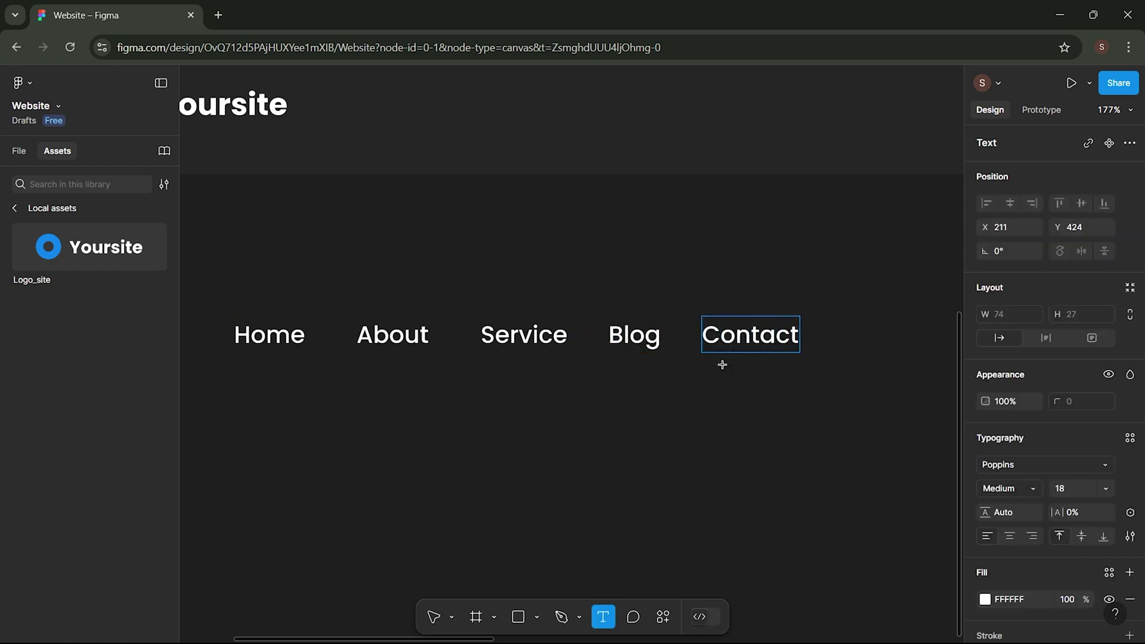
left_click(777, 439)
- Draw a short horizontal line about 22 wide beneath the "Home" text with the Line tool
scroll(777, 439, "down", 2)
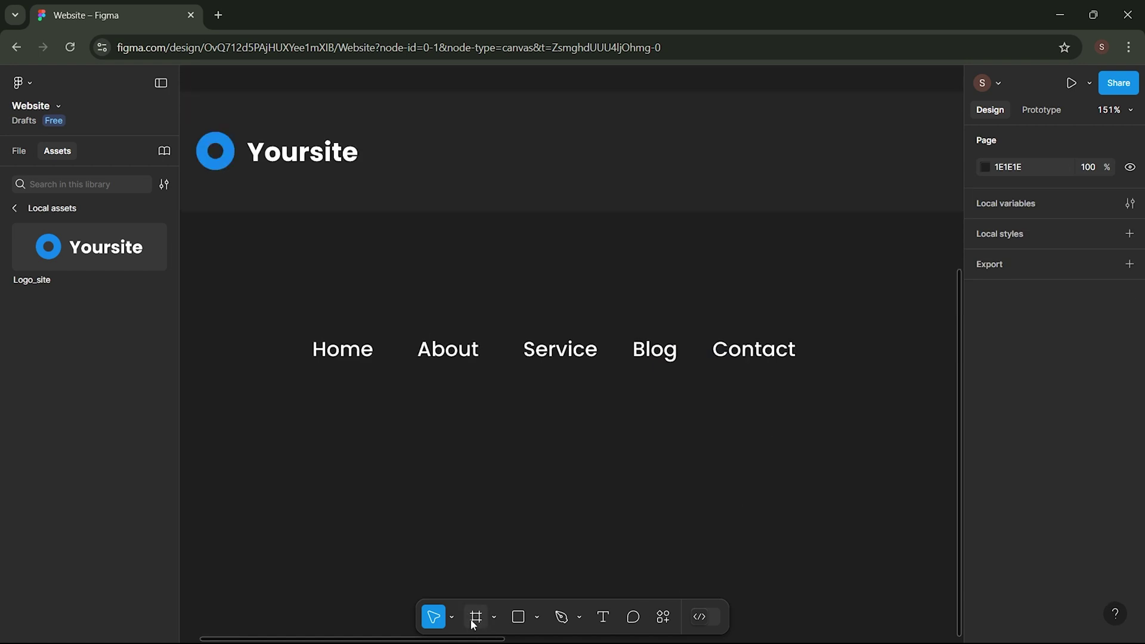
left_click(536, 617)
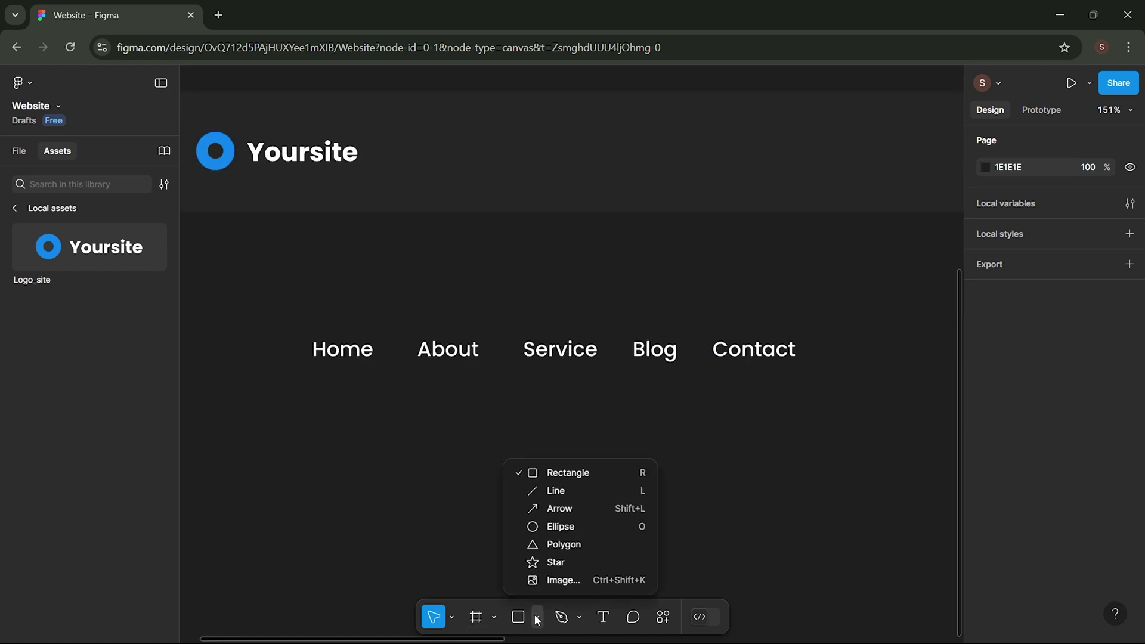
left_click(562, 492)
scroll(302, 401, "up", 5, "ctrl")
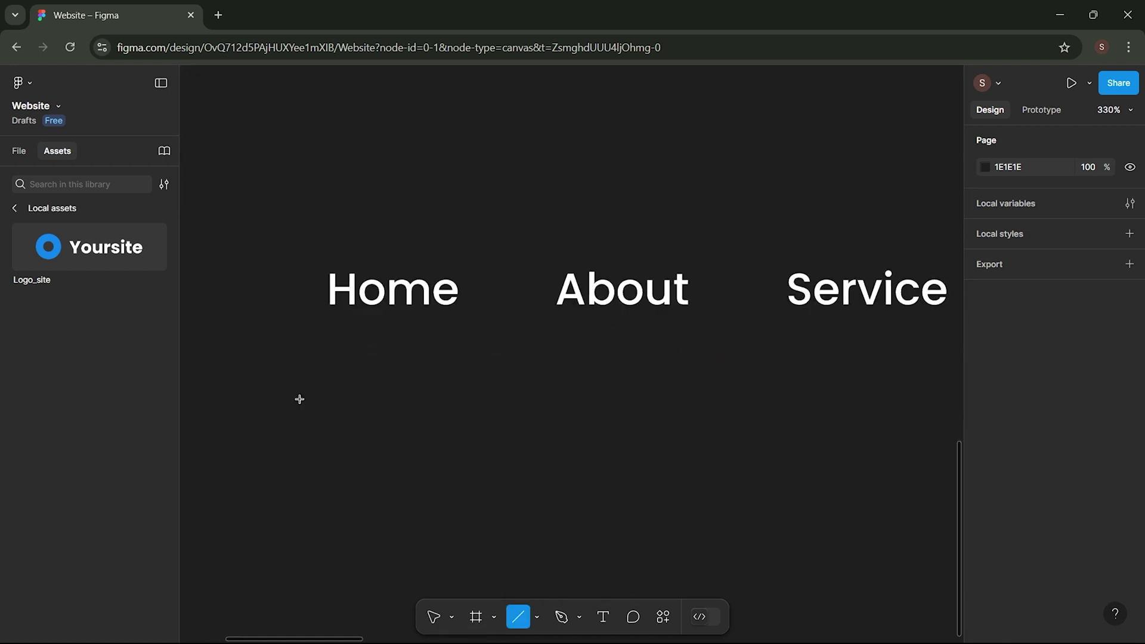
left_click_drag(395, 288, 497, 285)
left_click(542, 345)
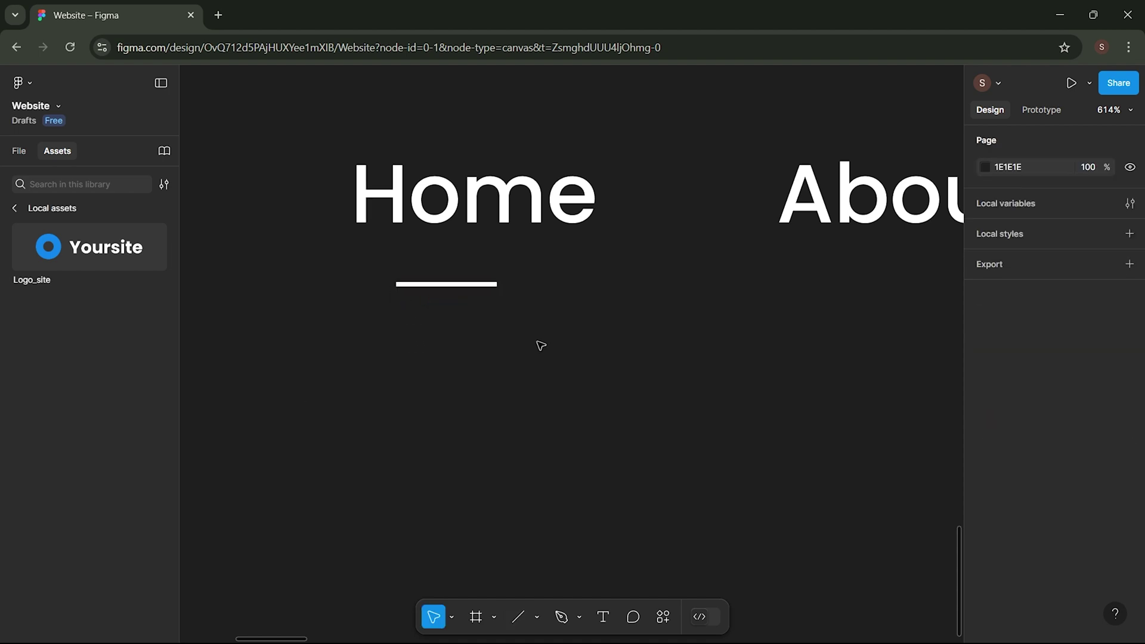
- Set the width of the line under "Home" to 24 and its stroke weight to 5
left_click(480, 300)
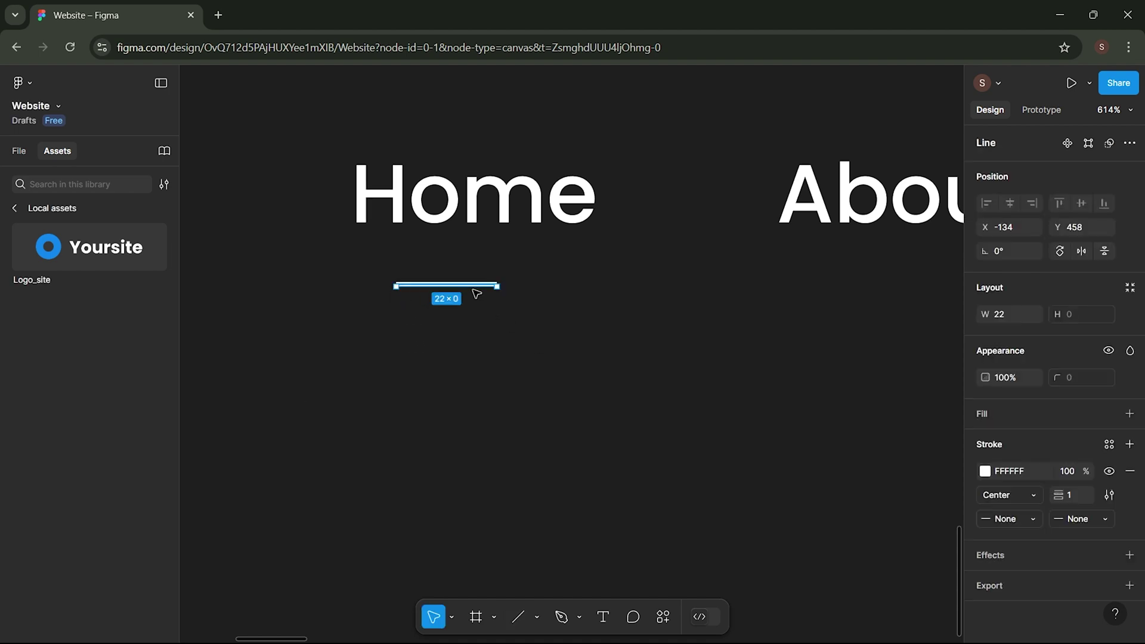
left_click(1003, 314)
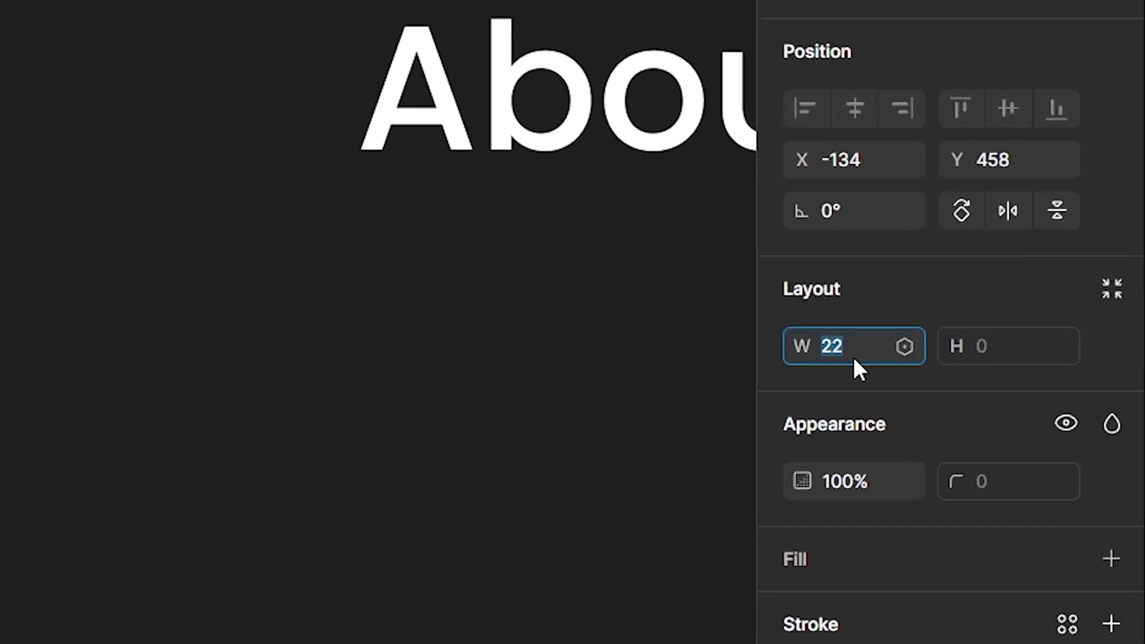
type("24")
key("Return")
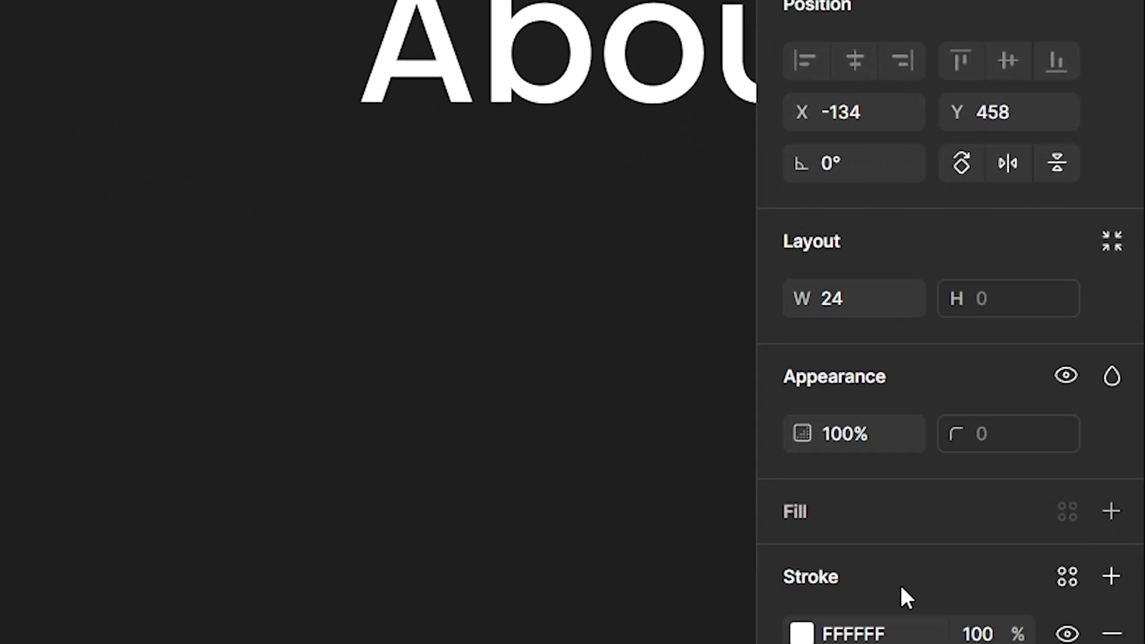
left_click(994, 528)
type("5")
key("Return")
- Set both end caps of the line under "Home" to Round
left_click(1060, 508)
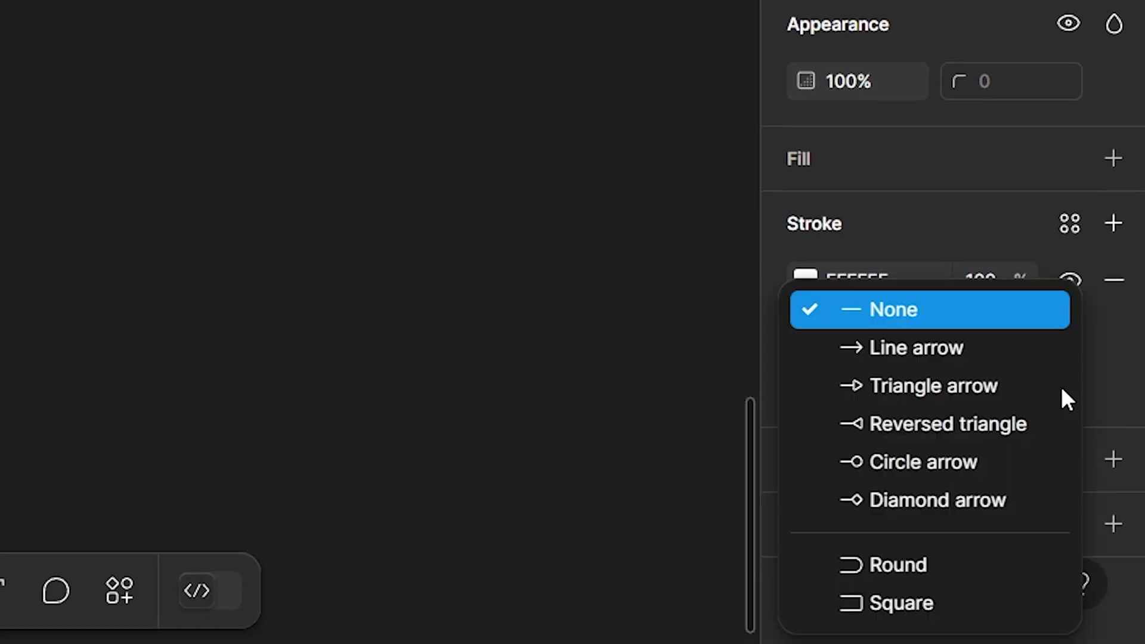
left_click(965, 562)
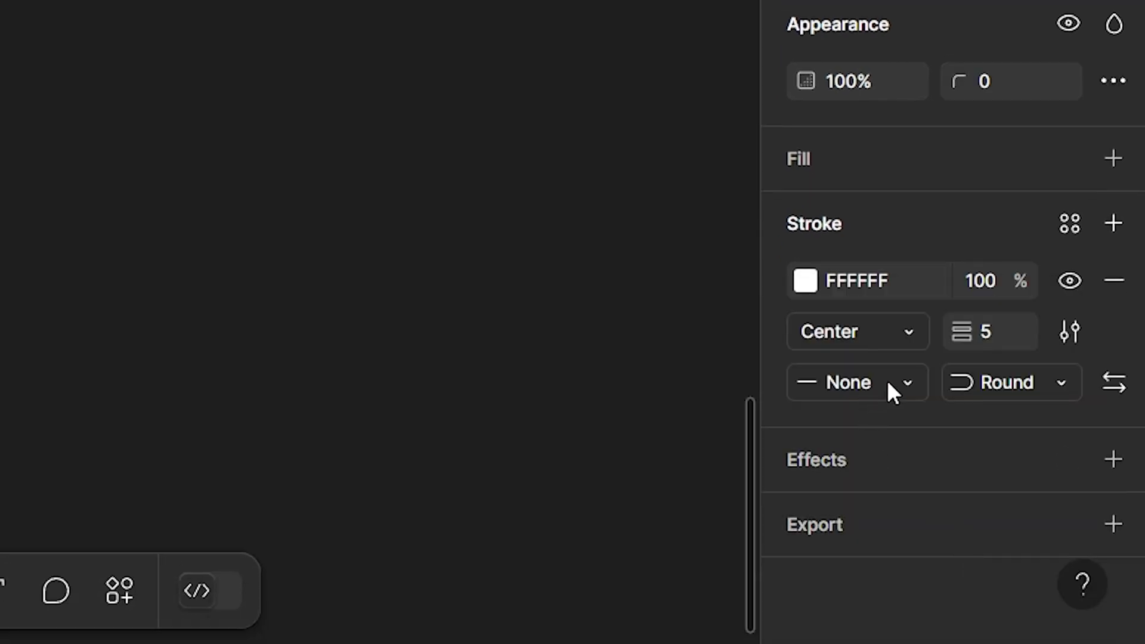
left_click(889, 383)
left_click(903, 565)
left_click(209, 345)
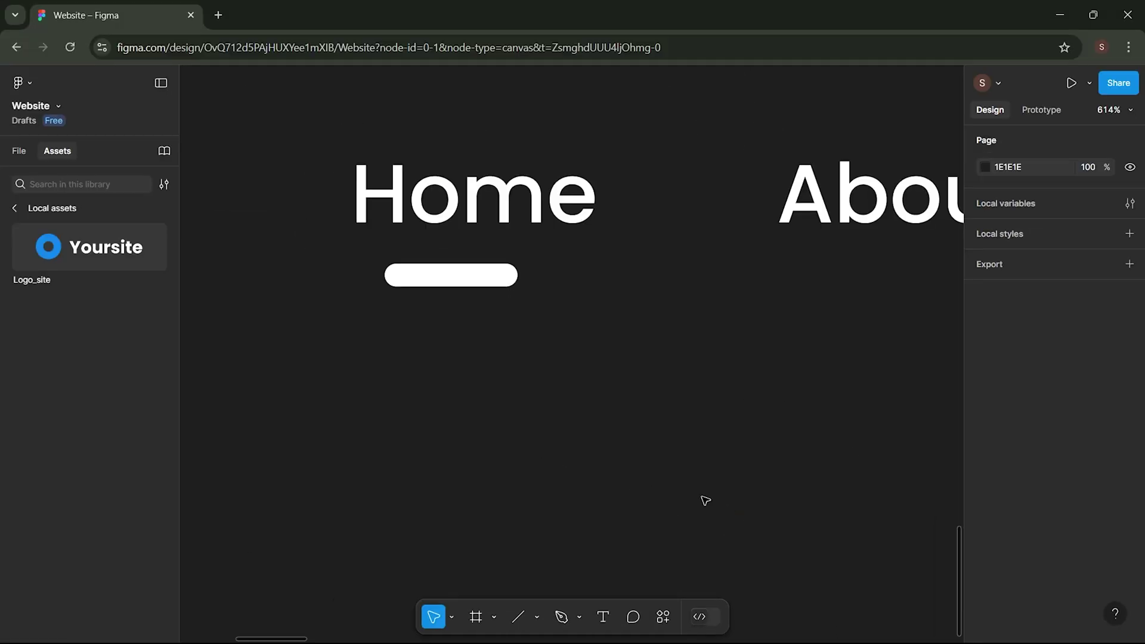
- Set the vertical spacing between the "Home" text and its underline to 8 and align their horizontal centers
left_click(486, 279)
left_click(495, 211, "shift")
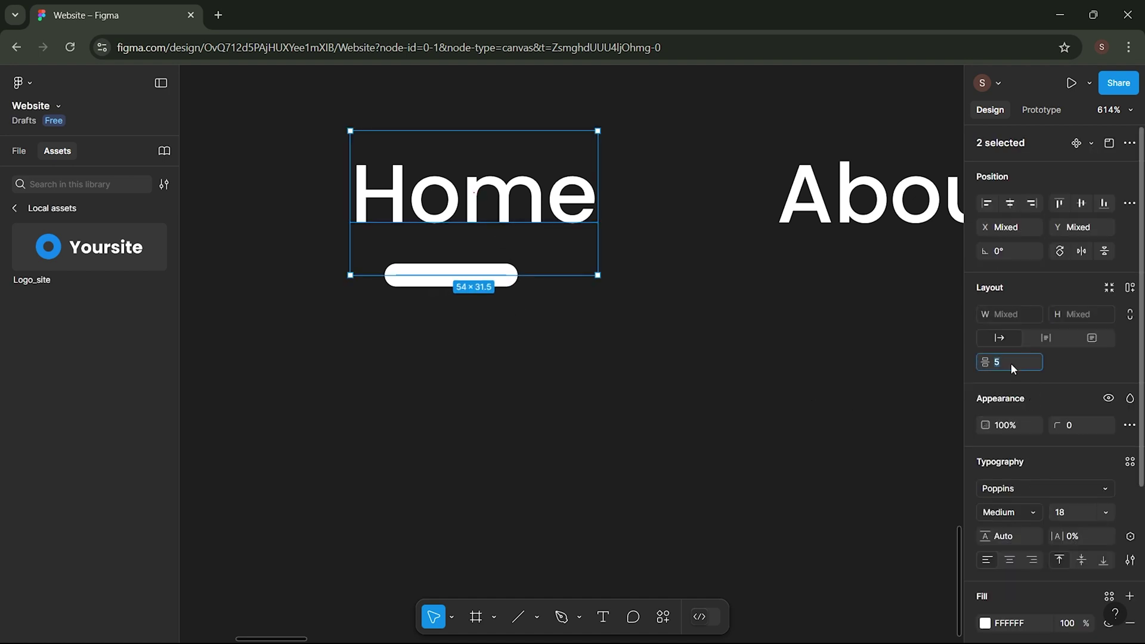
type("8")
key("Return")
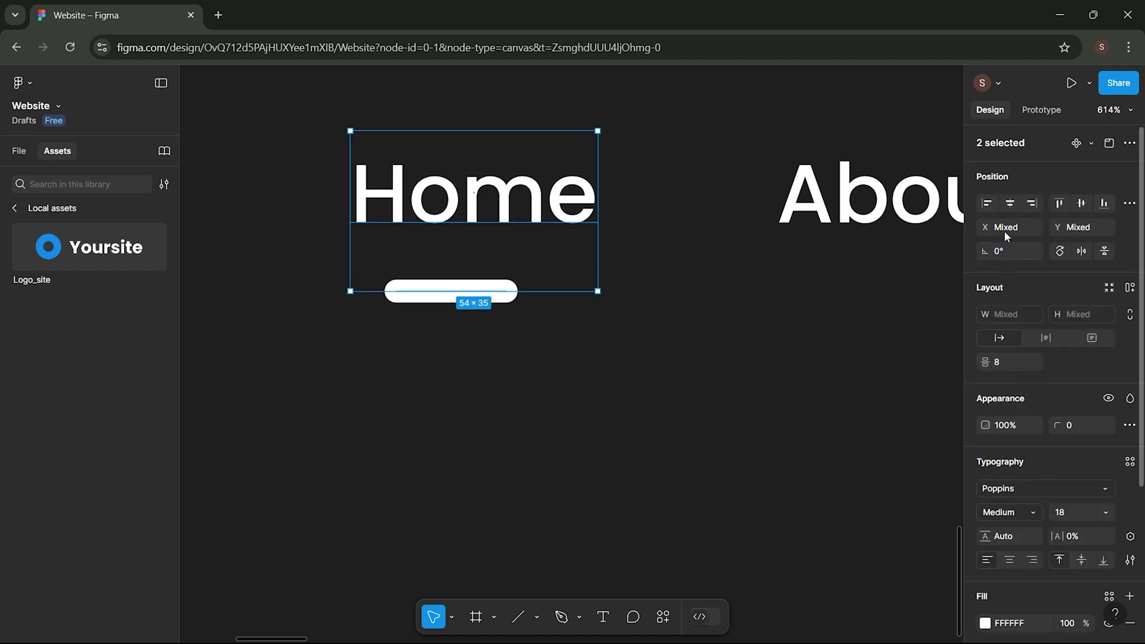
left_click(1010, 203)
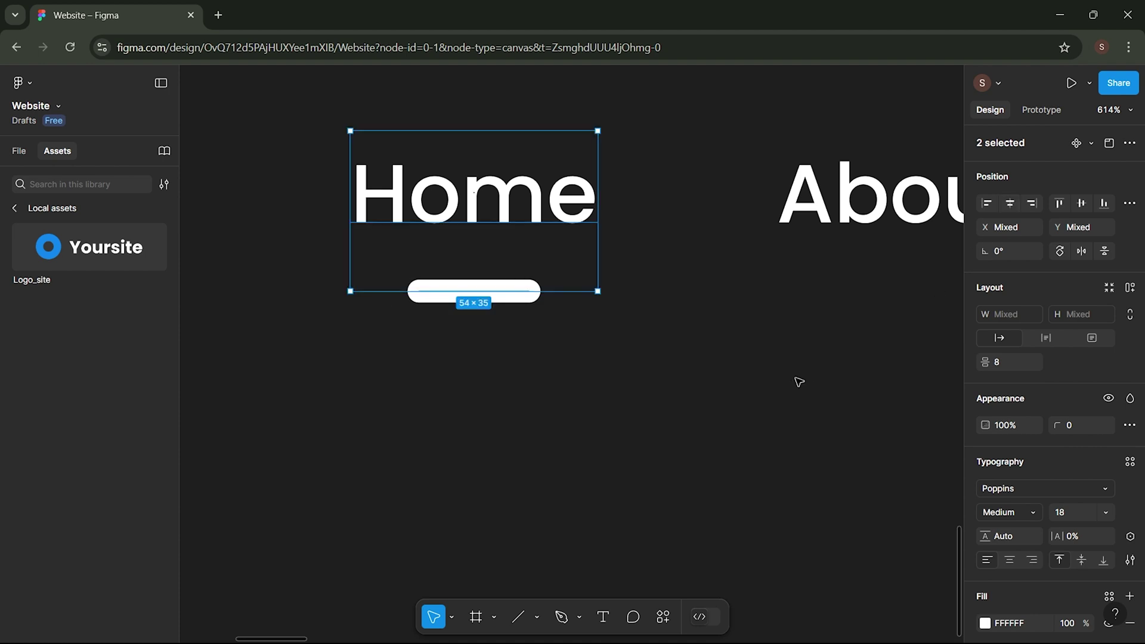
left_click(839, 358)
key("shift+1")
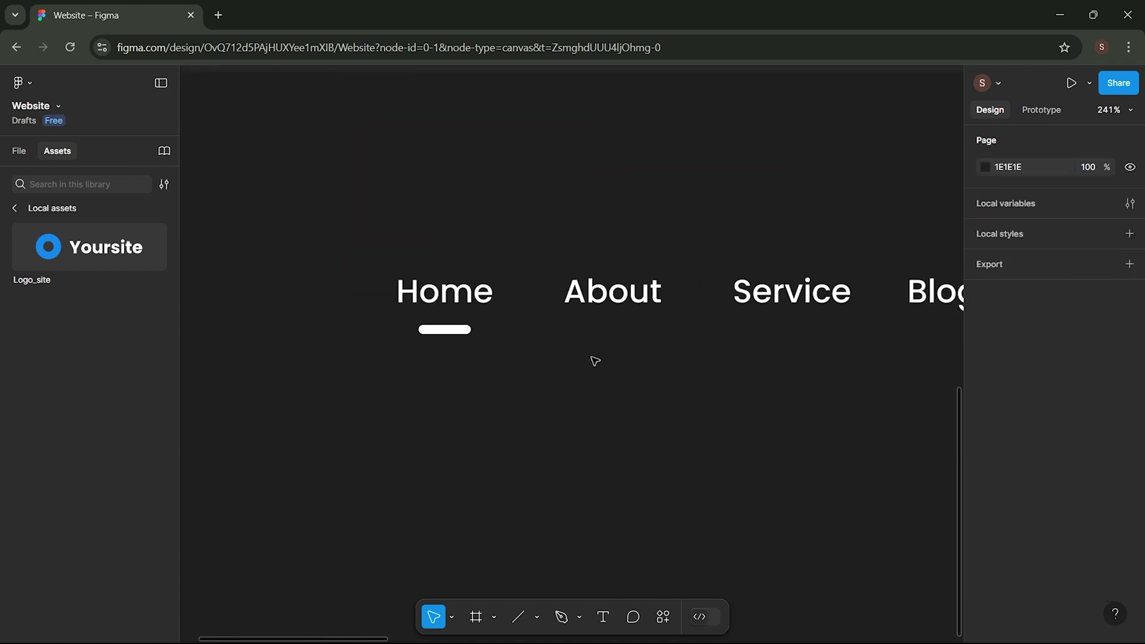
- Recolor the "Home" underline's stroke to 1086EE by sampling the blue swatch from the color palette with the eyedropper
scroll(594, 361, "up", 3)
left_click(416, 319)
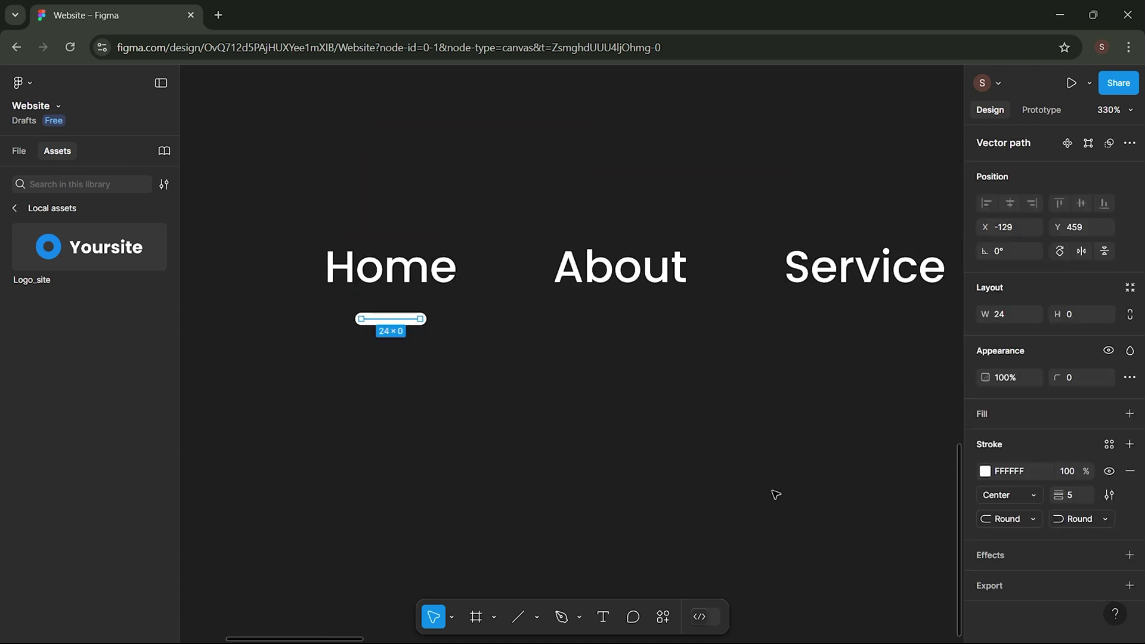
left_click(984, 471)
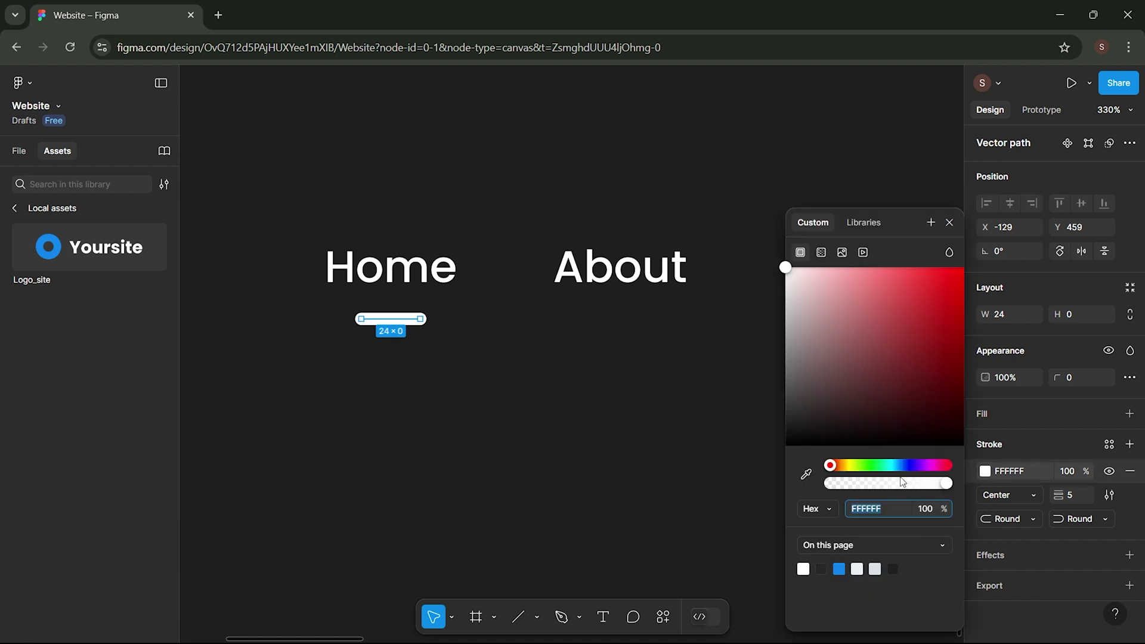
left_click(807, 475)
scroll(547, 399, "down", 5)
scroll(507, 334, "up", 5)
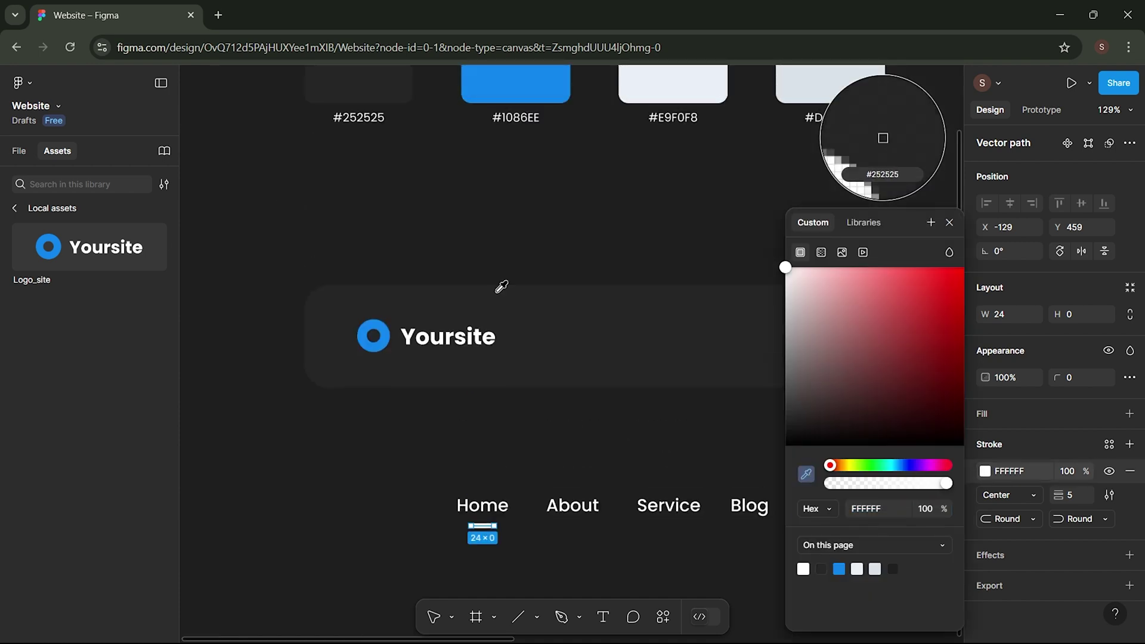
left_click(525, 196)
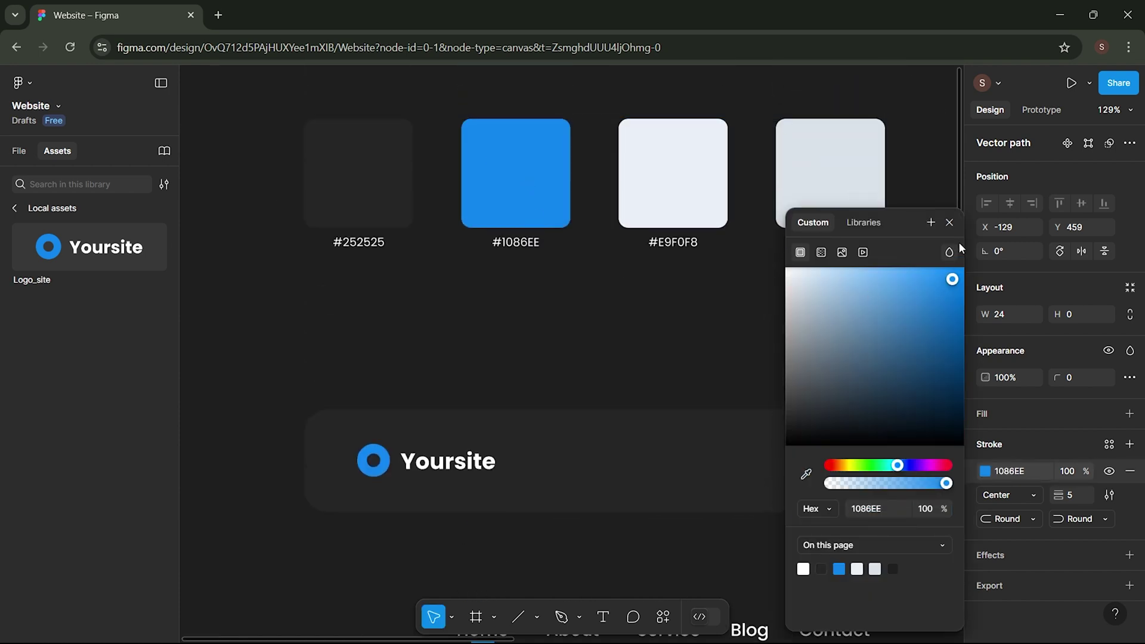
left_click(950, 222)
- Duplicate the blue underline horizontally so that one copy sits beneath "About" and another beneath "Service"
scroll(936, 256, "down", 5)
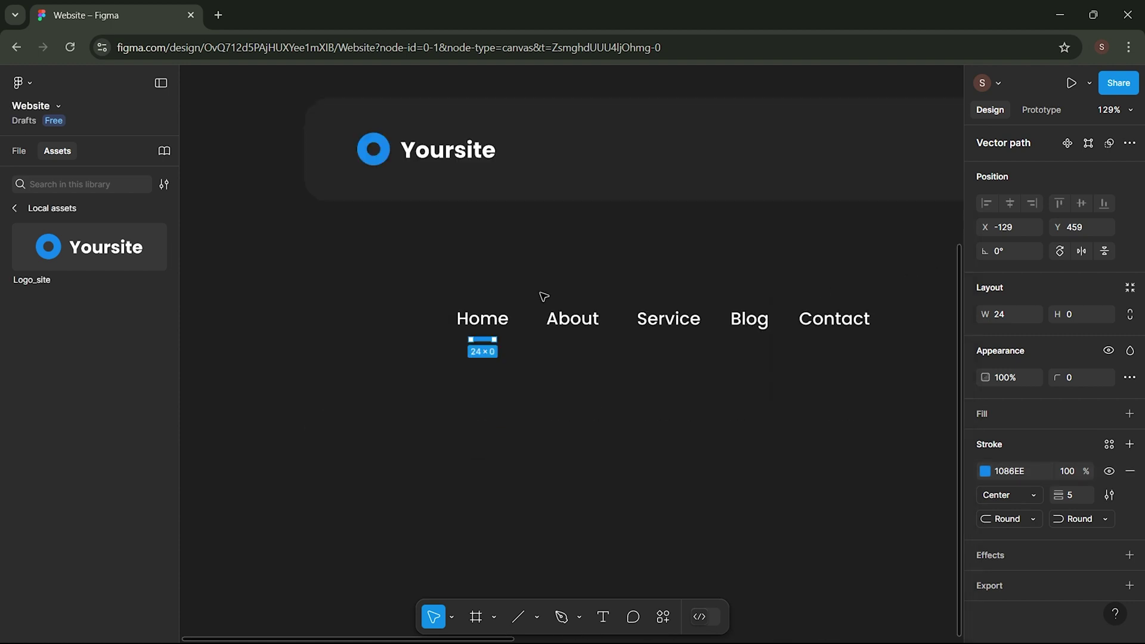
scroll(532, 300, "up", 3)
left_click(542, 391)
scroll(532, 393, "up", 3)
left_click_drag(426, 353, 665, 360)
scroll(661, 364, "right", 2)
left_click_drag(548, 344, 807, 365)
- Place further copies of the blue underline beneath "Blog" and "Contact" on the same level
scroll(807, 370, "right", 3)
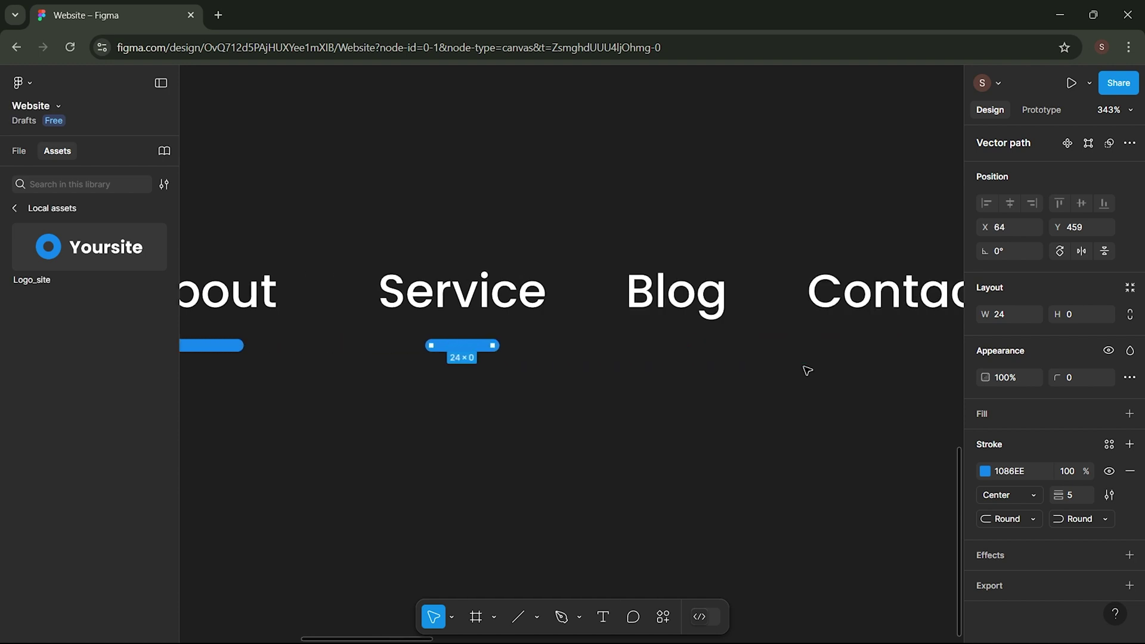
left_click_drag(477, 355, 691, 352)
scroll(685, 358, "right", 3)
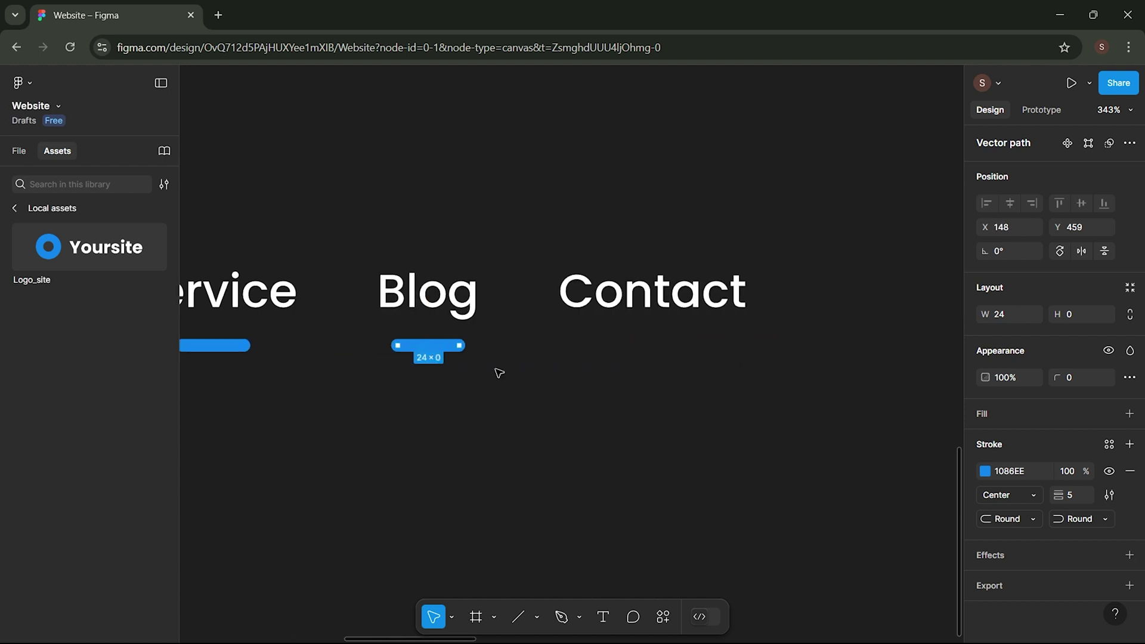
left_click_drag(434, 351, 660, 352)
- Group the "Contact" text with its underline, and likewise the "Blog" text with its own underline
left_click_drag(605, 217, 660, 358)
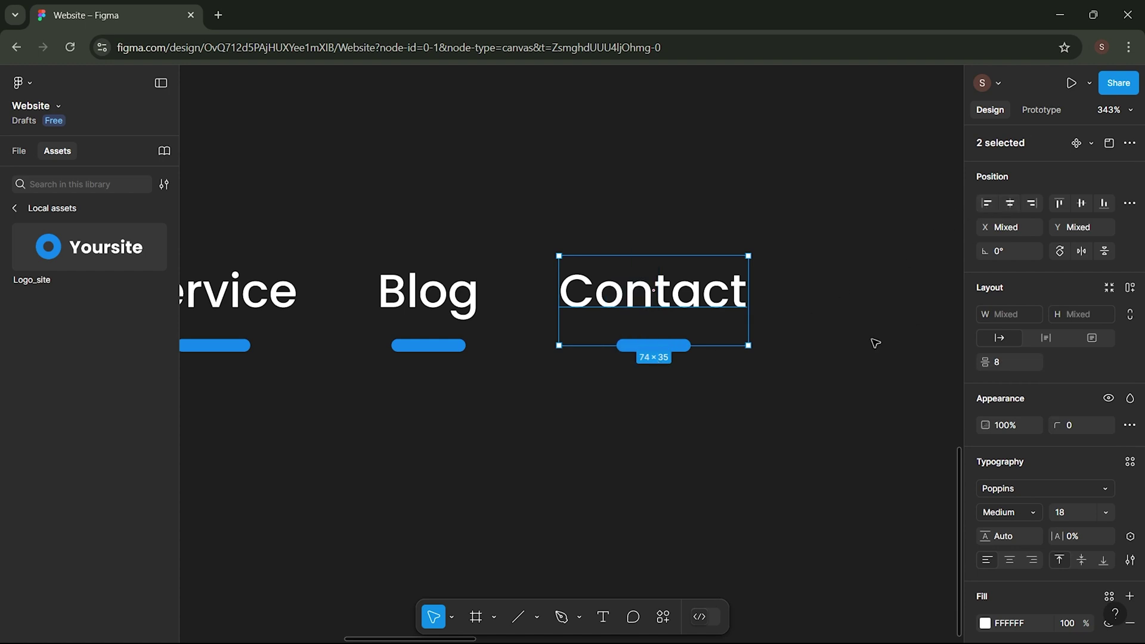
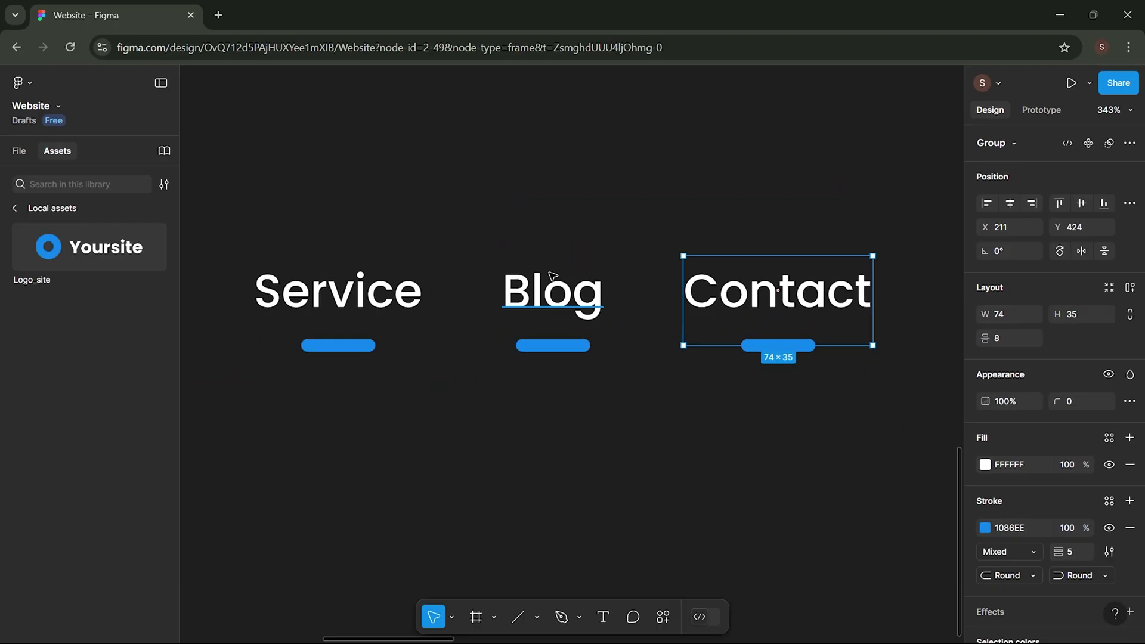
left_click(207, 257)
left_click_drag(111, 104, 301, 387)
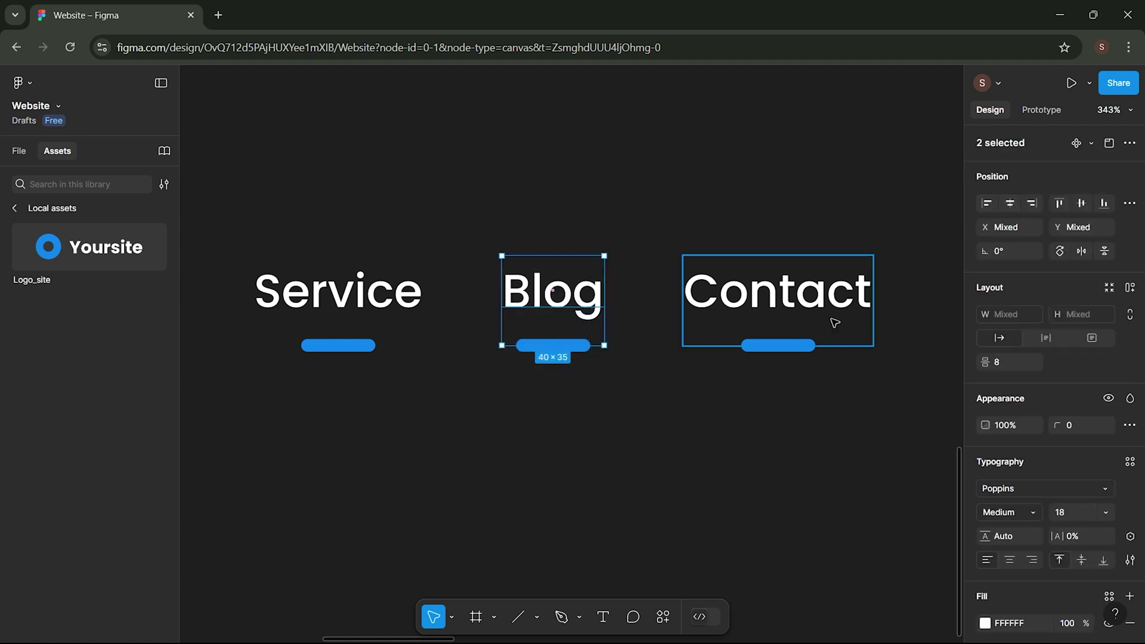
right_click(589, 288)
left_click(605, 288)
- Group the "Service" text with the blue line beneath it
scroll(495, 317, "left", 2)
left_click_drag(416, 243, 490, 379)
right_click(492, 292)
left_click(520, 288)
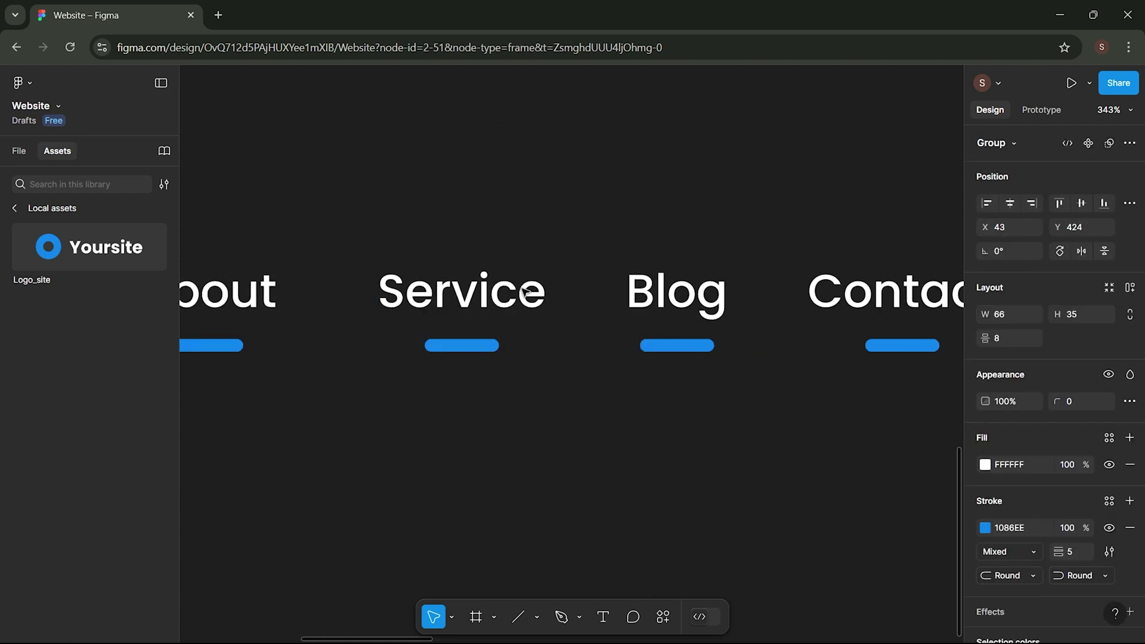
- Center the "About" text and its underline horizontally on each other and group the two
scroll(521, 292, "left", 3)
left_click(451, 240)
left_click_drag(452, 240, 519, 360)
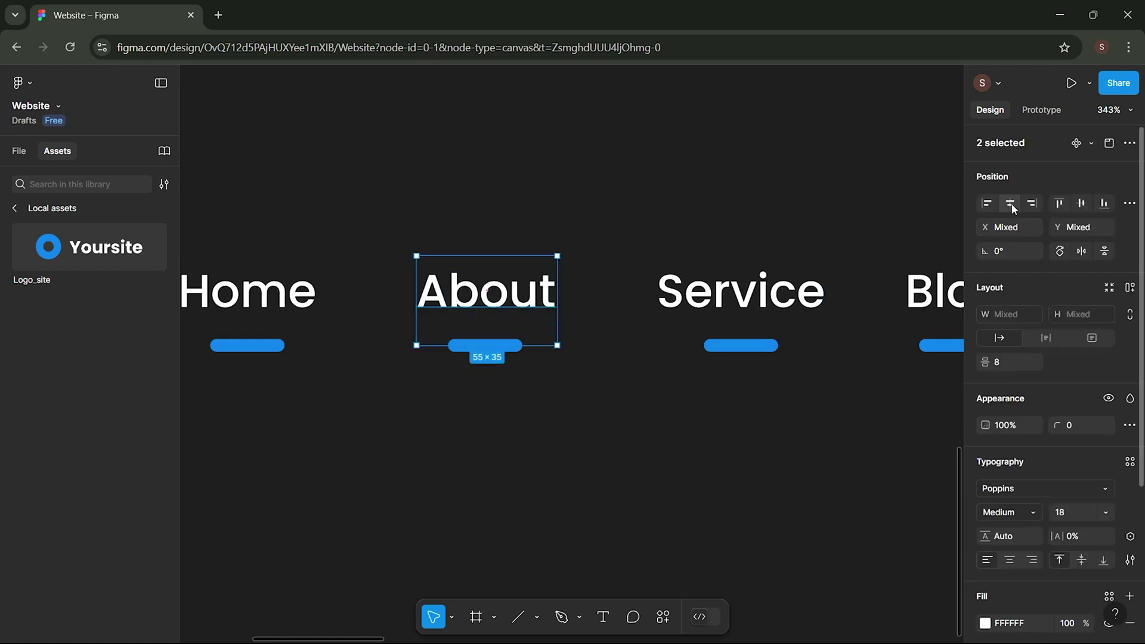
right_click(520, 310)
left_click(549, 289)
- Group the "Home" text with its blue underline and clear the selection
scroll(565, 292, "left", 2)
scroll(565, 292, "left", 3)
left_click_drag(361, 218, 537, 411)
right_click(481, 292)
left_click(525, 289)
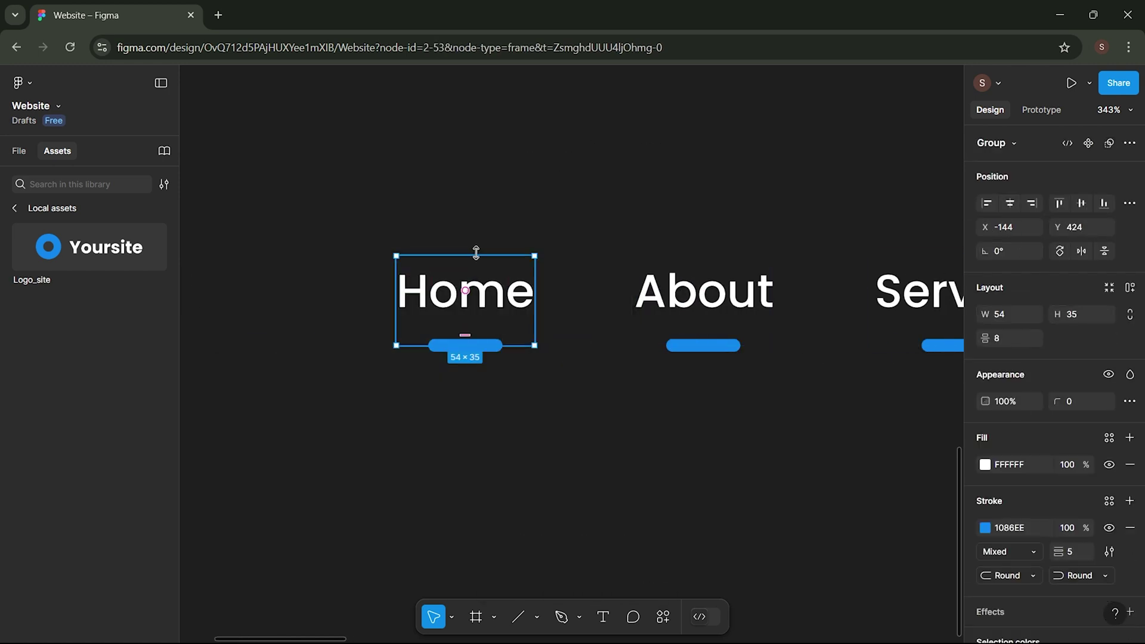
scroll(477, 222, "down", 3)
left_click(477, 222)
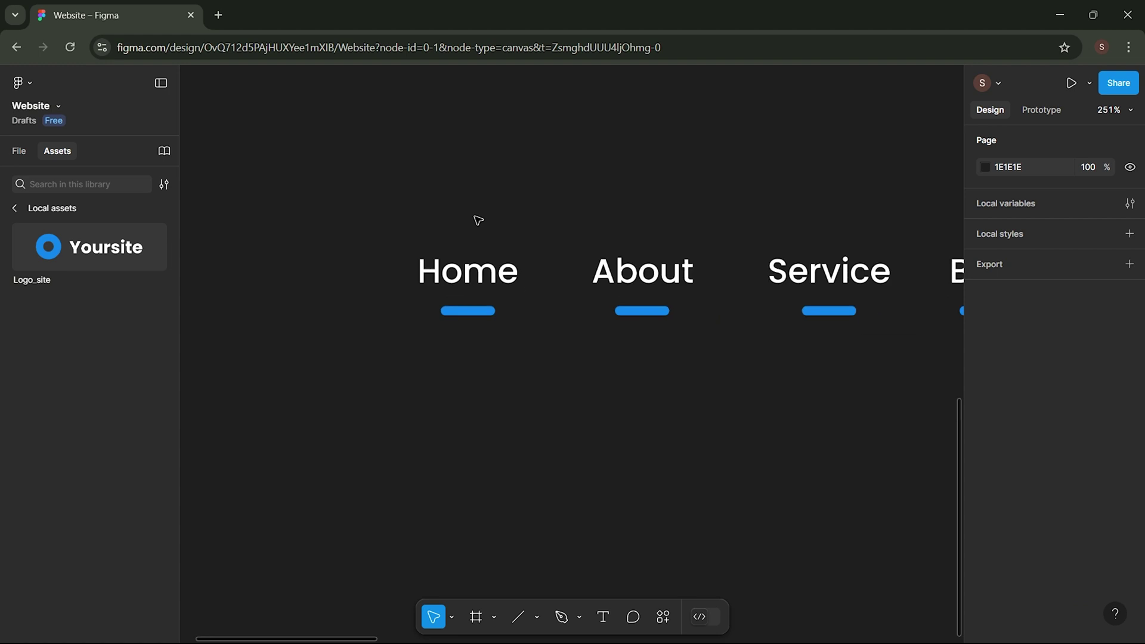
- Show the layer list and rename the group containing the "Home" link as home
left_click(477, 266)
left_click(20, 151)
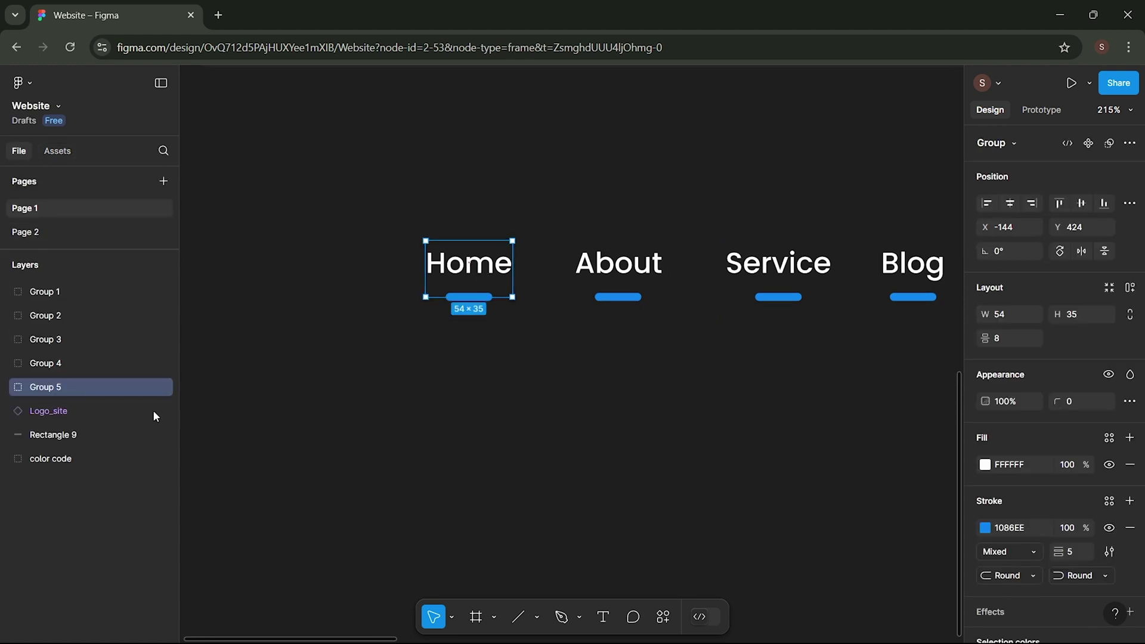
double_click(70, 386)
type("home")
key("Return")
- Rename the group of the "About" link as about and that of the "Service" link as service
left_click(623, 273)
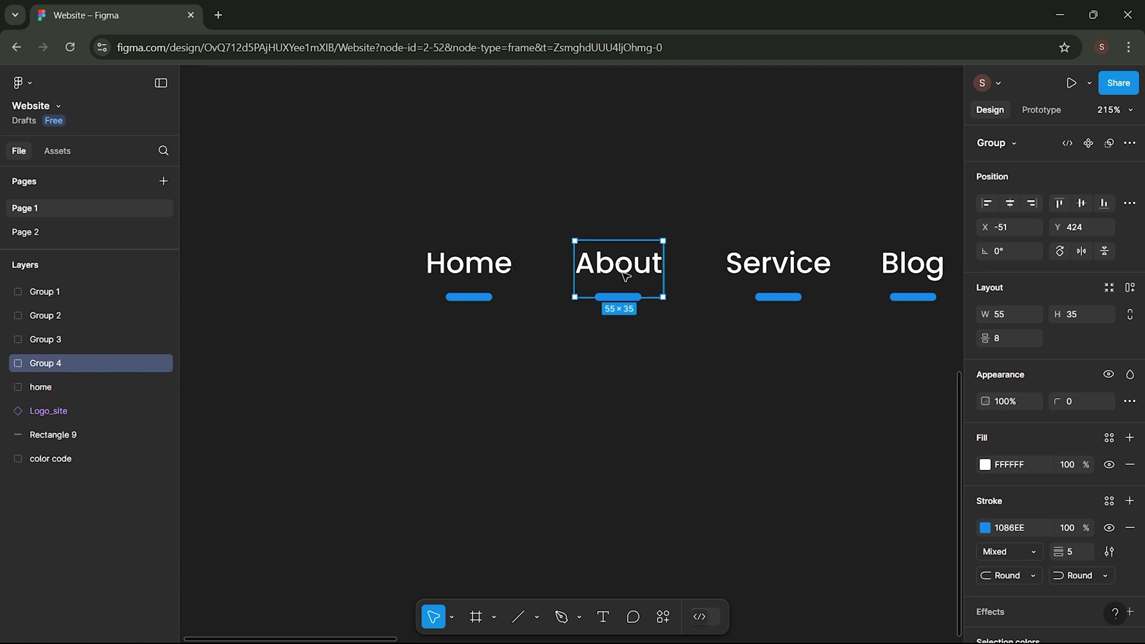
double_click(44, 368)
type("about")
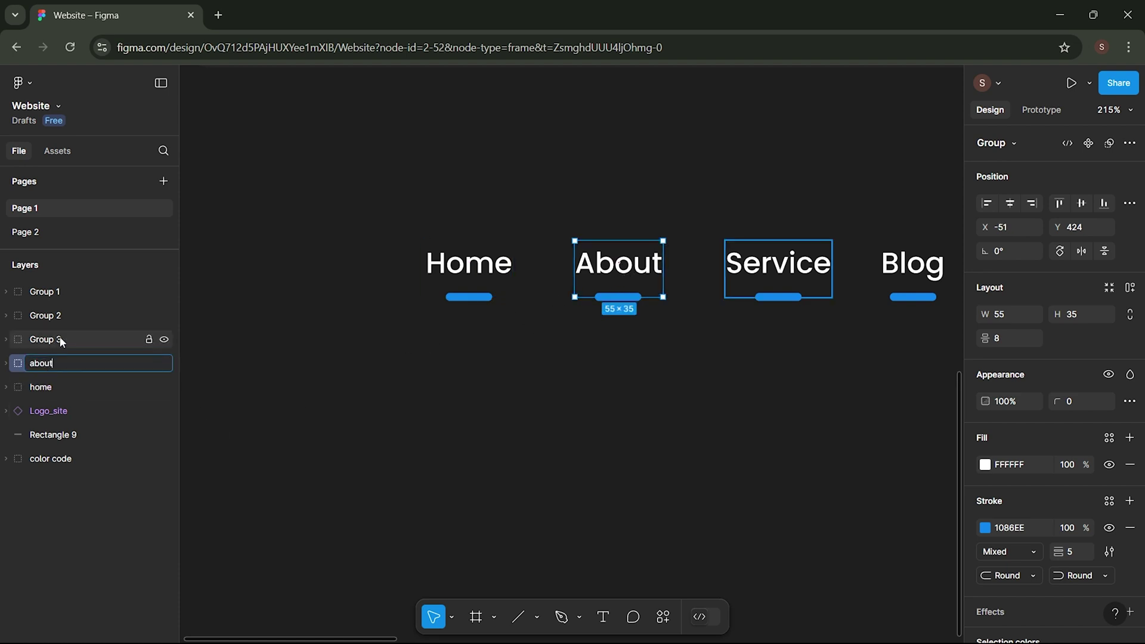
left_click(61, 339)
double_click(60, 339)
type("service")
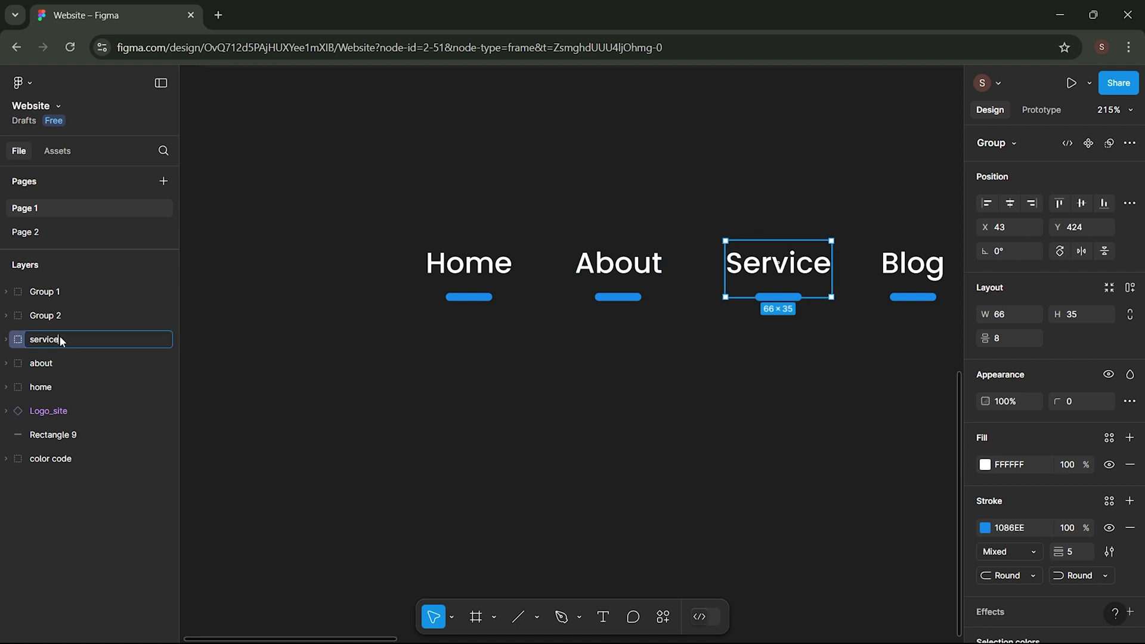
- Rename the group of the "Blog" link as blog and that of the "Contact" link as contact
left_click(79, 312)
scroll(383, 350, "right", 5)
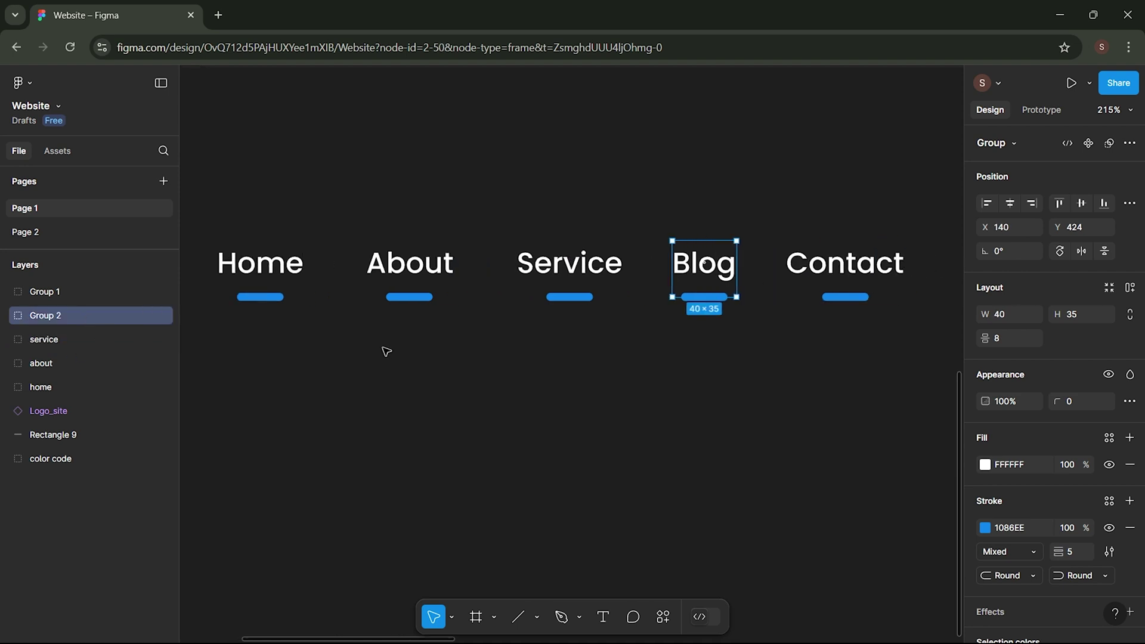
double_click(49, 319)
type("blog")
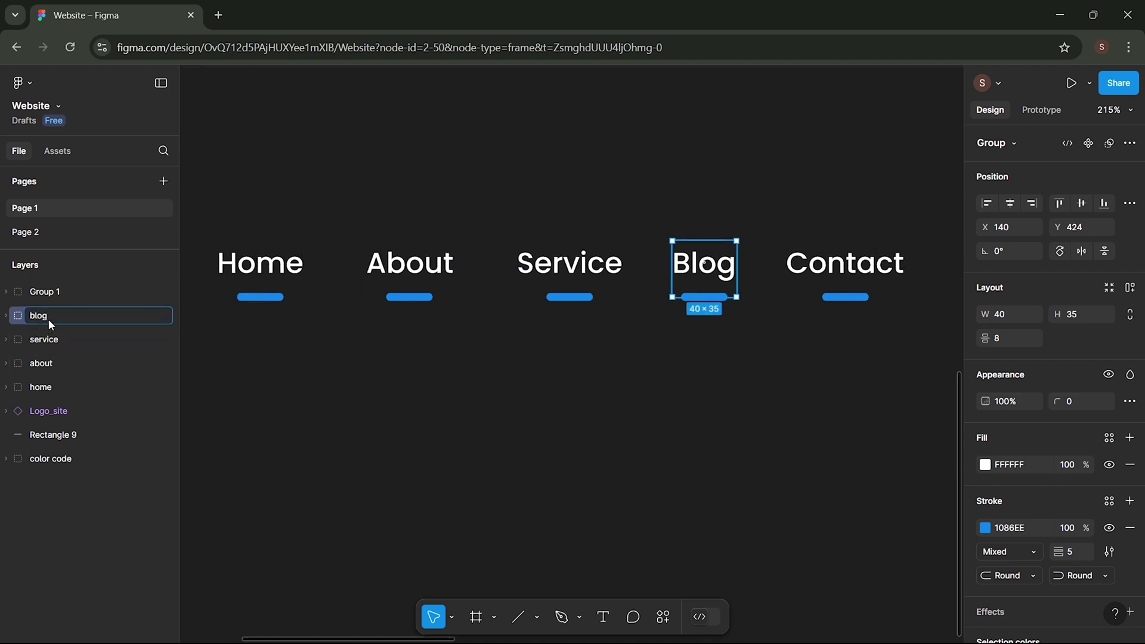
left_click(50, 292)
double_click(58, 295)
type("contact")
key("Return")
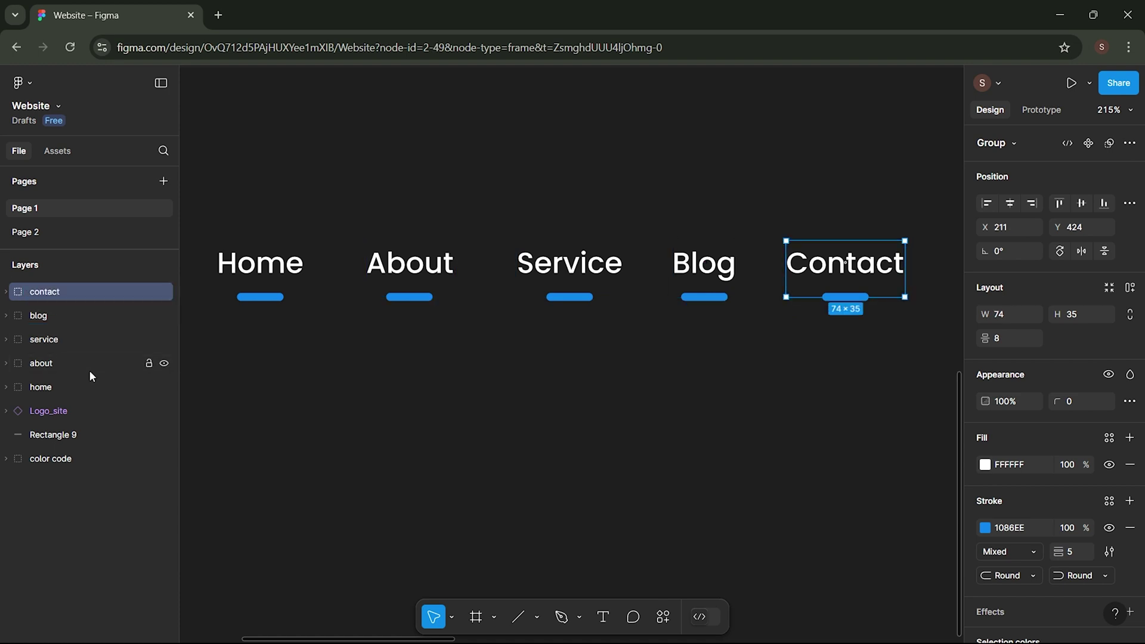
- Convert the home and about groups into separate components
left_click(327, 445)
scroll(327, 443, "down", 3)
scroll(375, 447, "right", 2)
scroll(378, 449, "up", 3)
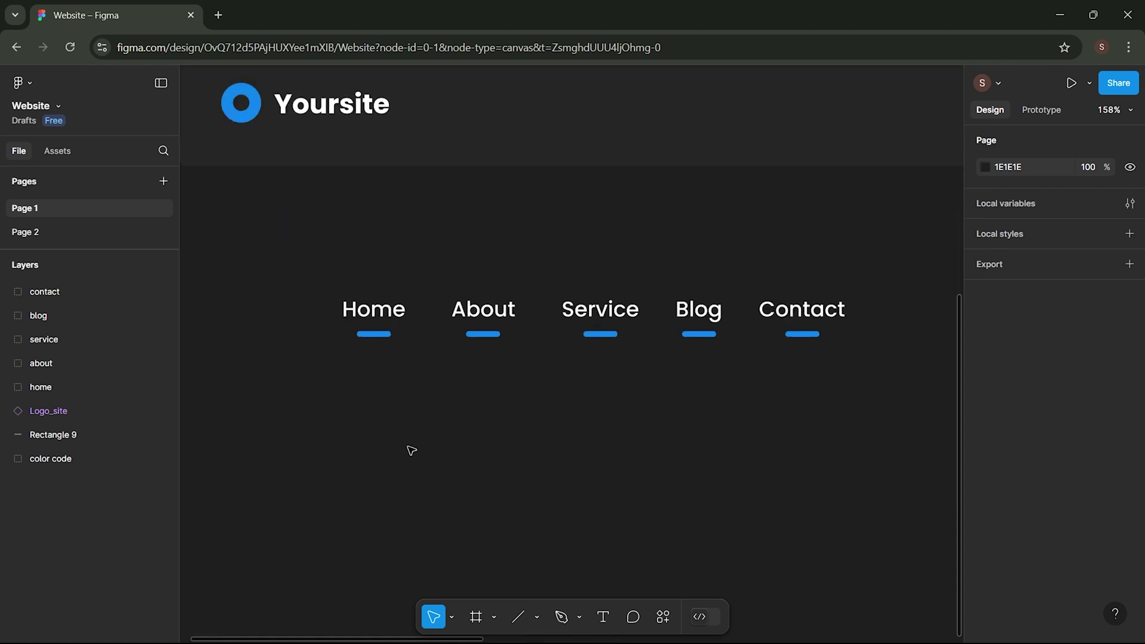
left_click(391, 325)
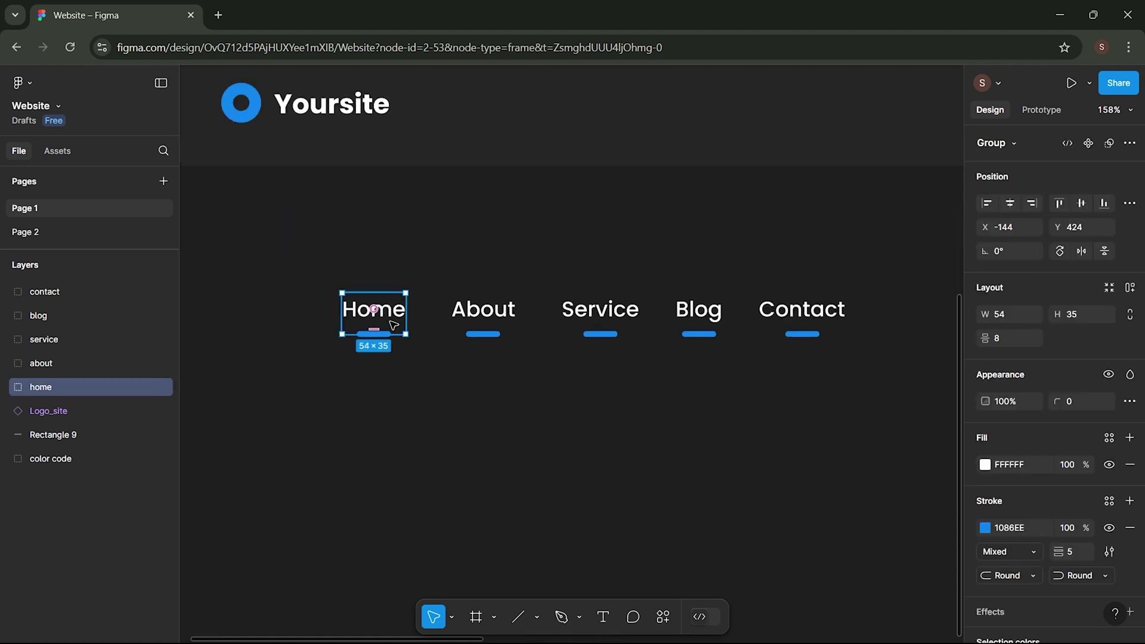
left_click(1088, 144)
left_click(479, 313)
left_click(1088, 143)
- Convert the service, blog and contact groups into separate components
left_click(599, 310)
left_click(1088, 144)
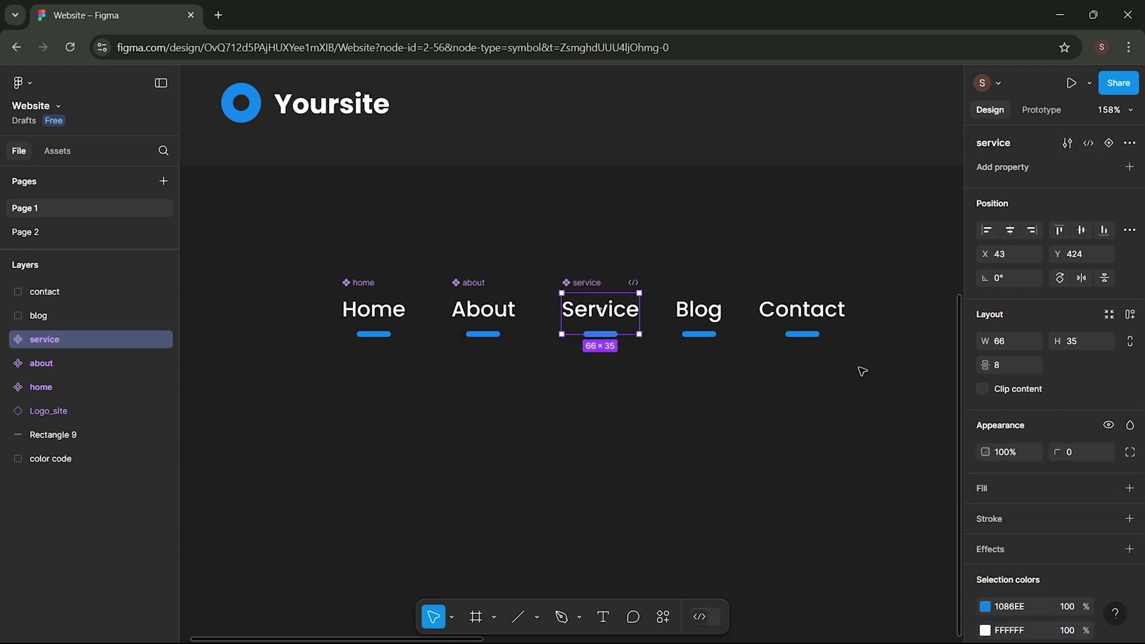
left_click(698, 310)
left_click(1089, 144)
left_click(802, 313)
left_click(1088, 144)
- Add a second variant to the contact component and move its component set to the right, away from blog
left_click(1108, 143)
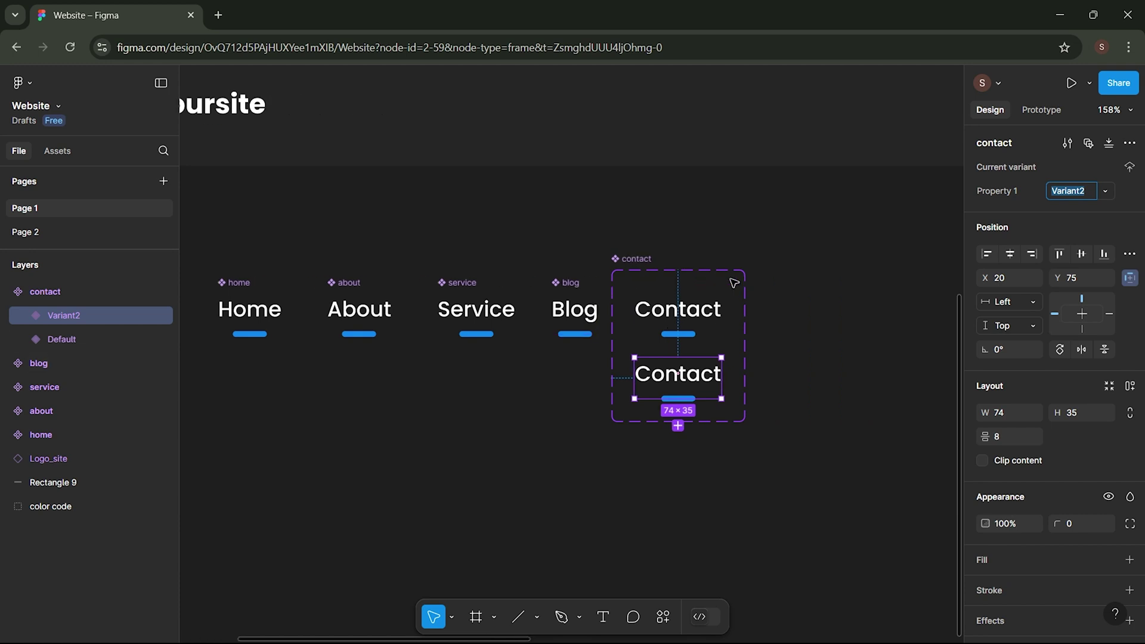
left_click(626, 258)
left_click_drag(690, 267, 836, 279)
- Add a second variant to the blog component and move its component set right, next to the contact set
left_click(549, 290)
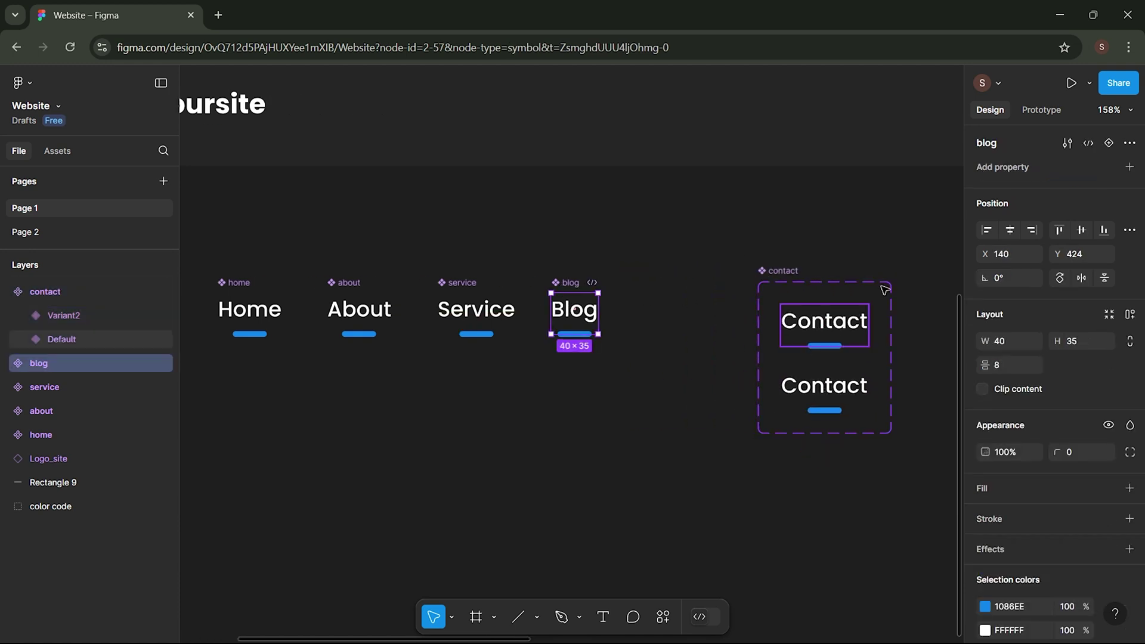
left_click(1108, 143)
left_click_drag(672, 272, 650, 272)
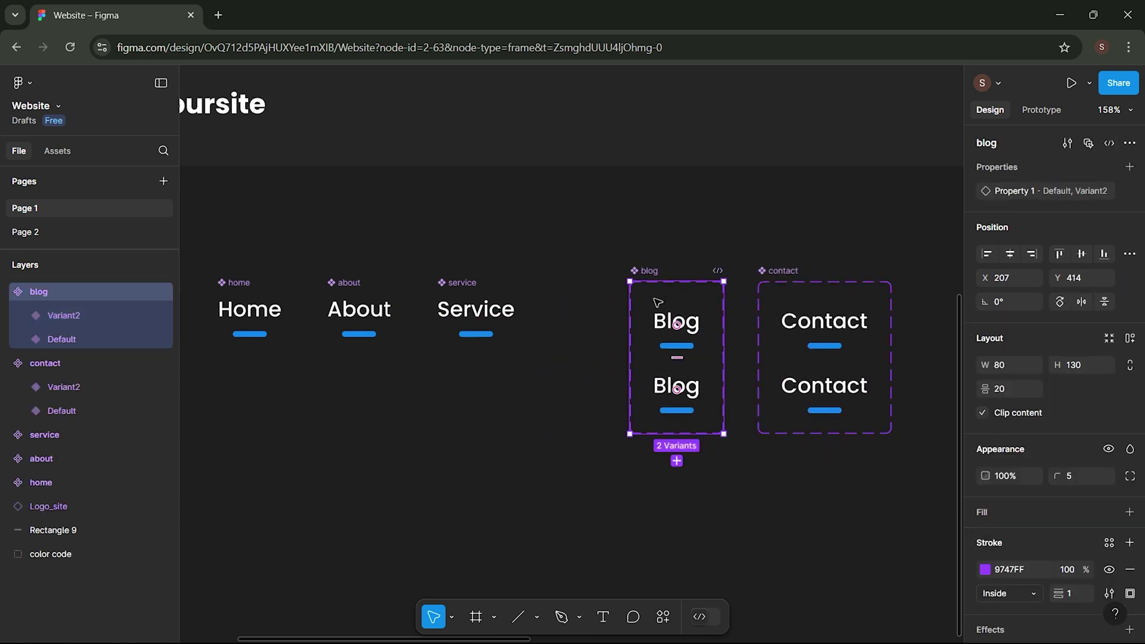
- Add a second variant to the service component and move its component set right, closer to the blog set
scroll(596, 358, "left", 3)
left_click(569, 310)
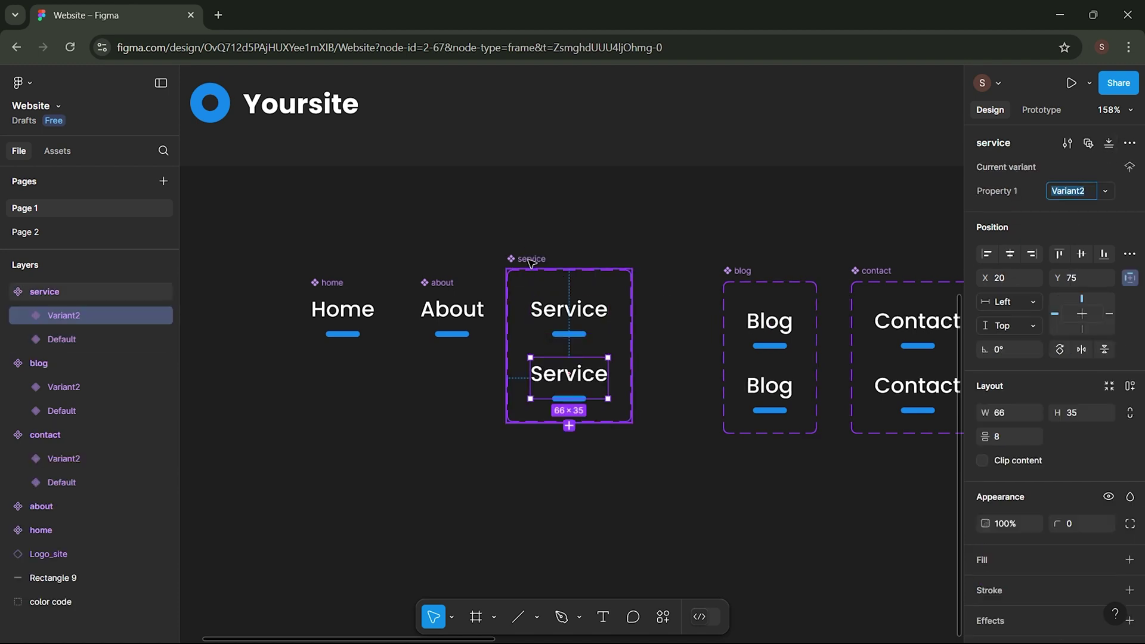
left_click_drag(526, 257, 584, 258)
- Add a second variant to the about component and position its component set just left of the service set
left_click(441, 304)
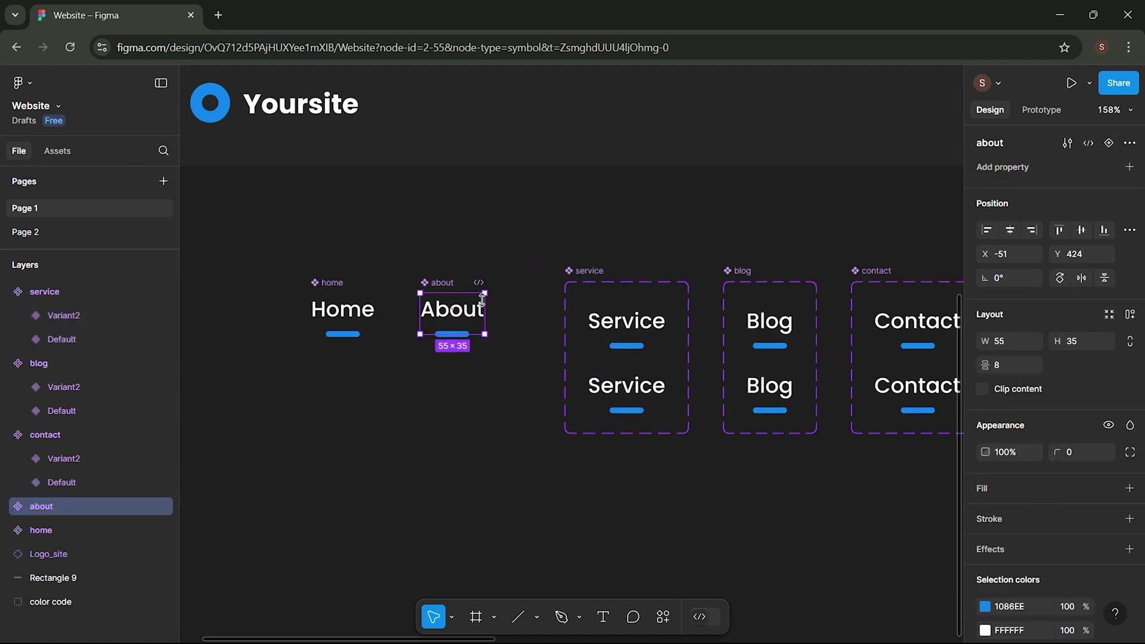
left_click(1108, 142)
left_click_drag(412, 265, 427, 280)
- Add a second variant to the home component and move its component set left, away from the about set
left_click(343, 308)
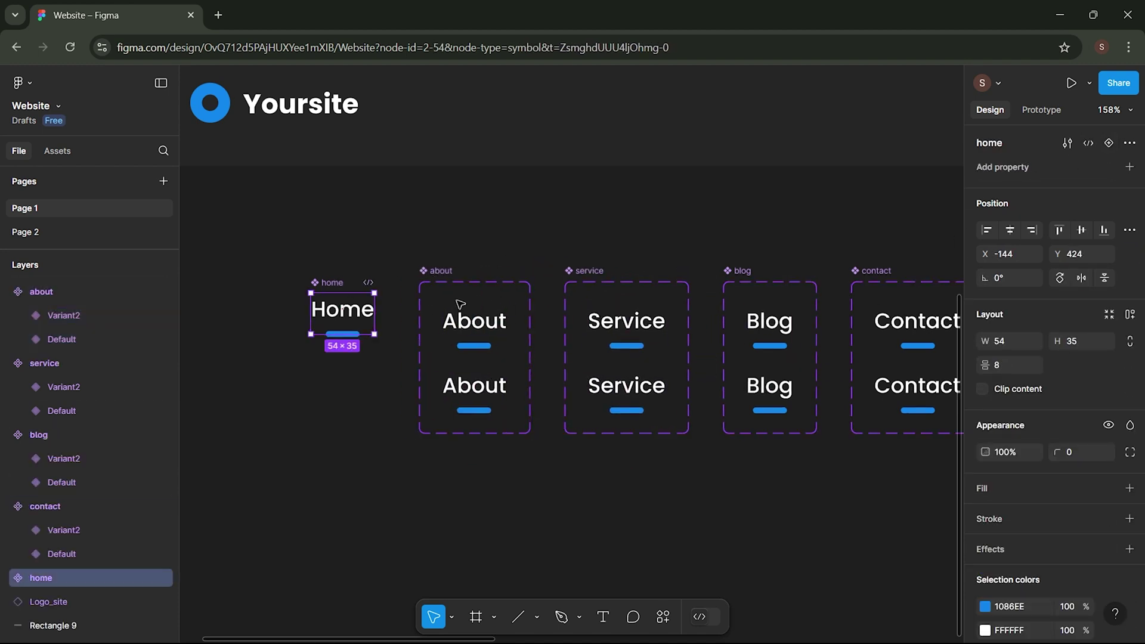
left_click(1108, 143)
left_click_drag(316, 272, 304, 272)
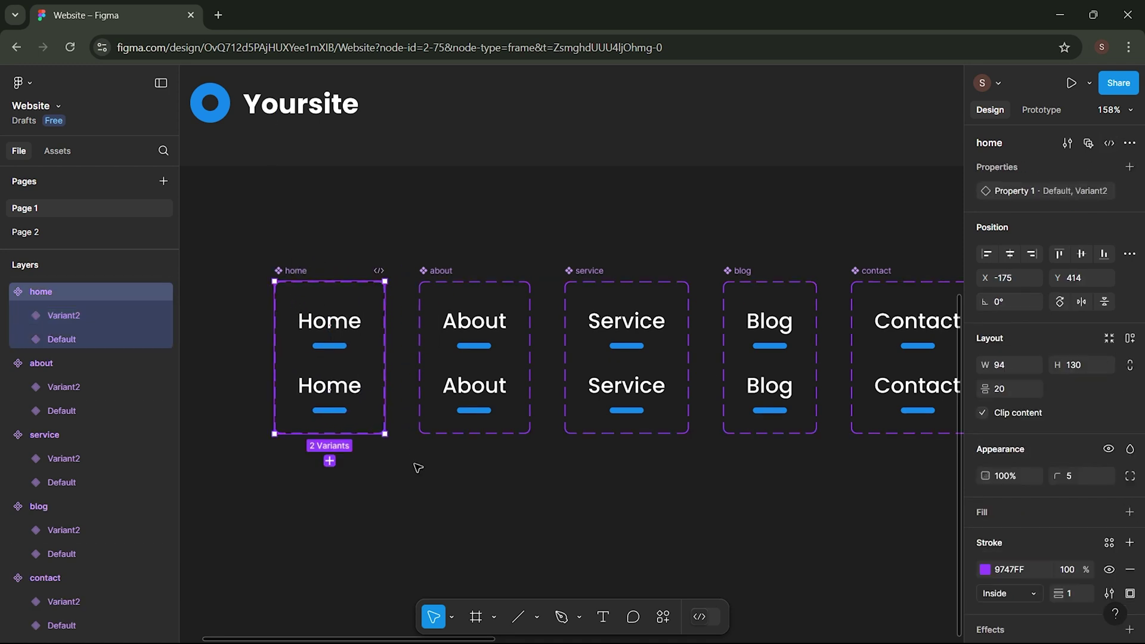
left_click(419, 483)
- Hide the default Home variant's underline by setting its width to 1, centring it horizontally and giving it 0% stroke opacity
scroll(420, 485, "right", 2)
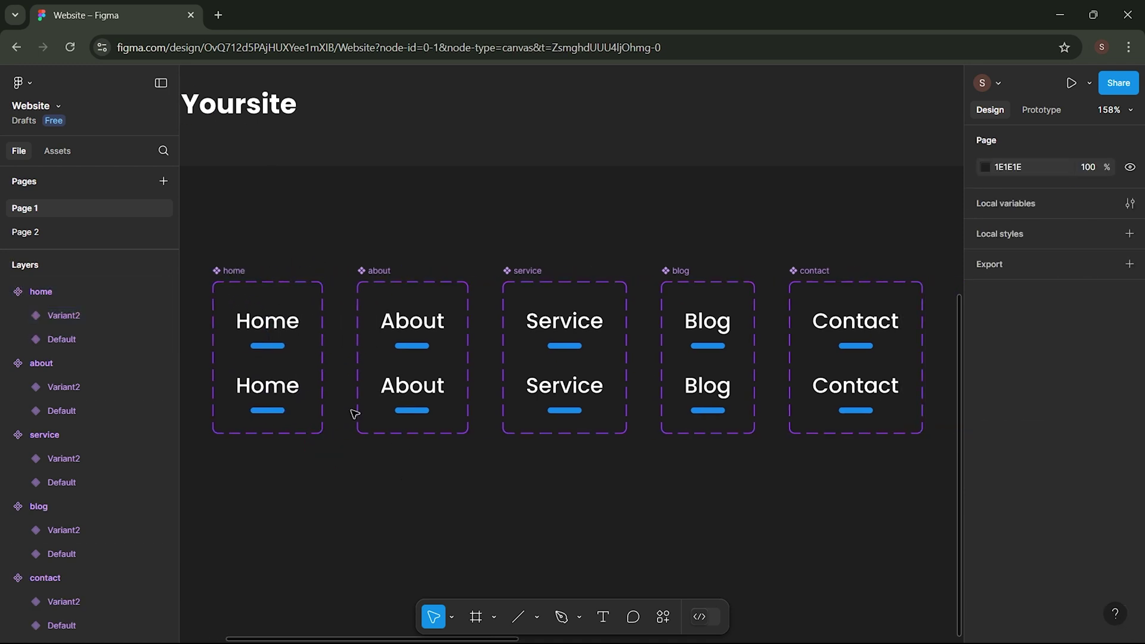
left_click(280, 343)
scroll(267, 358, "up", 3)
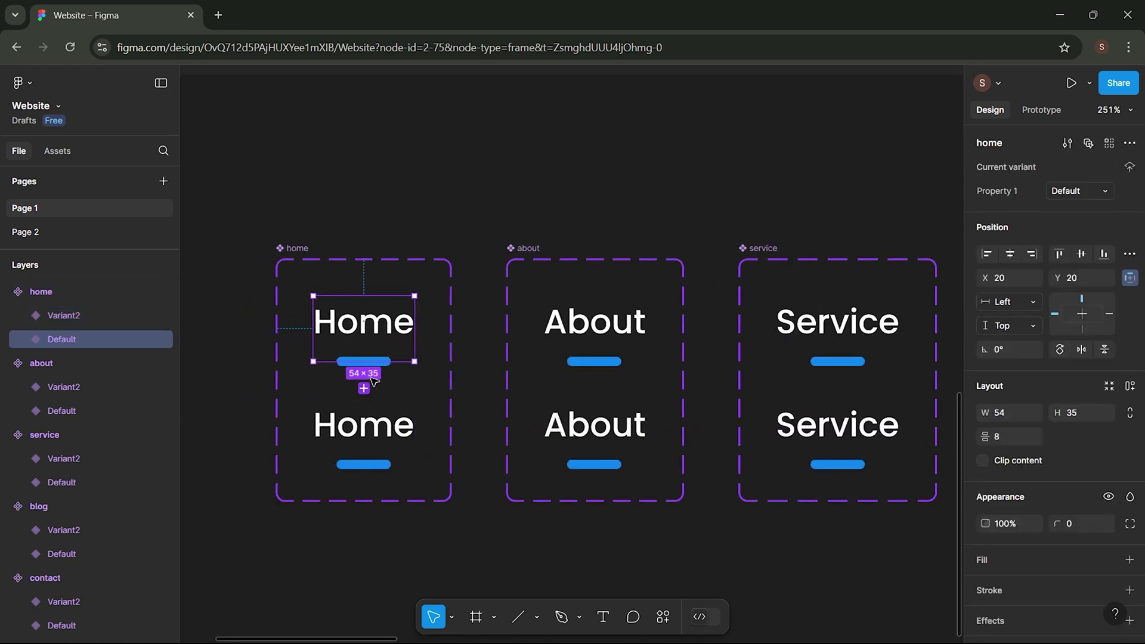
left_click(18, 340)
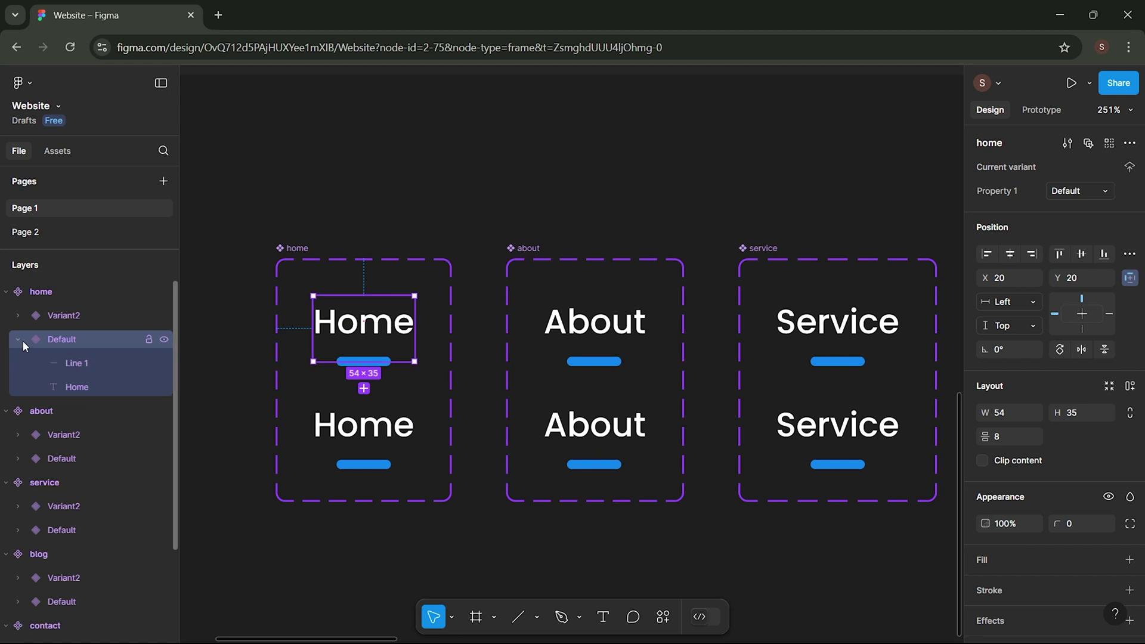
left_click(72, 364)
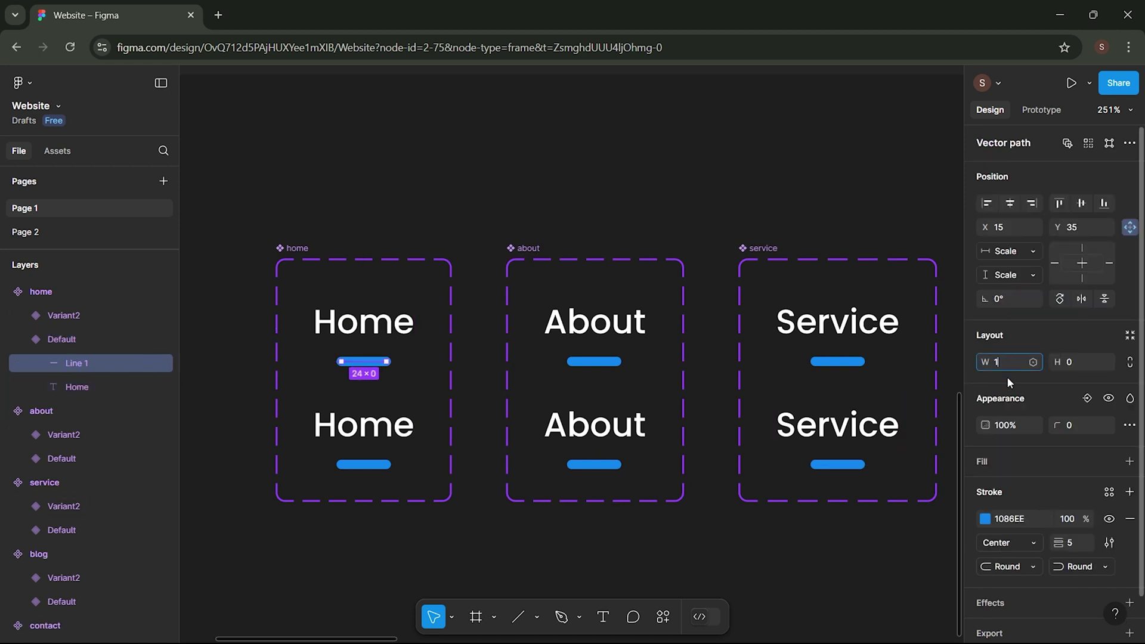
type("1")
key("Return")
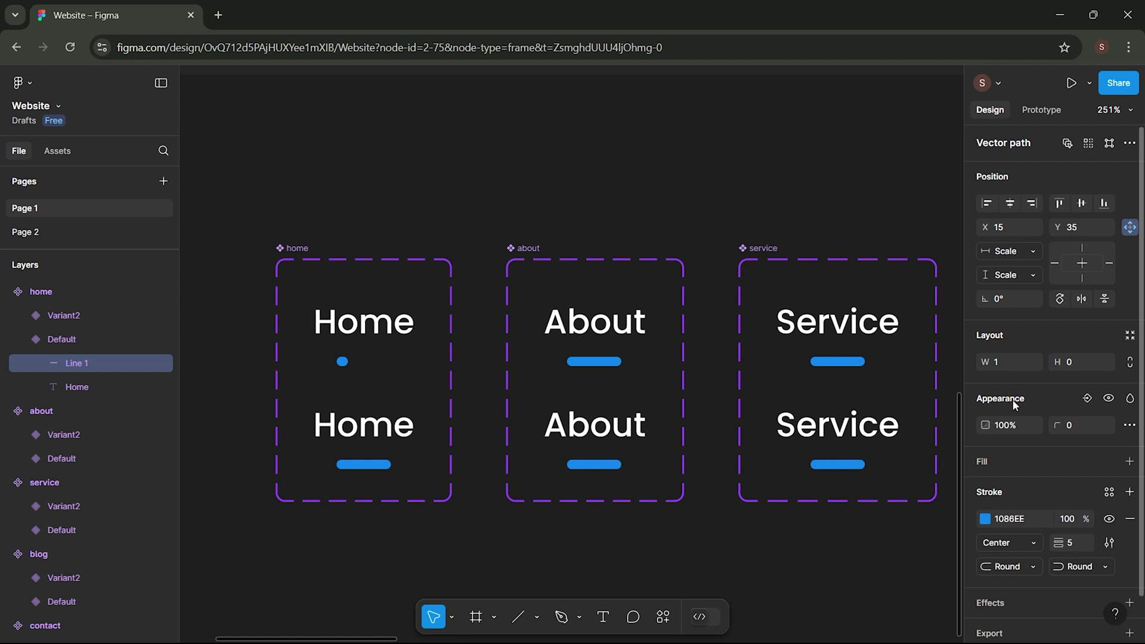
left_click(1013, 203)
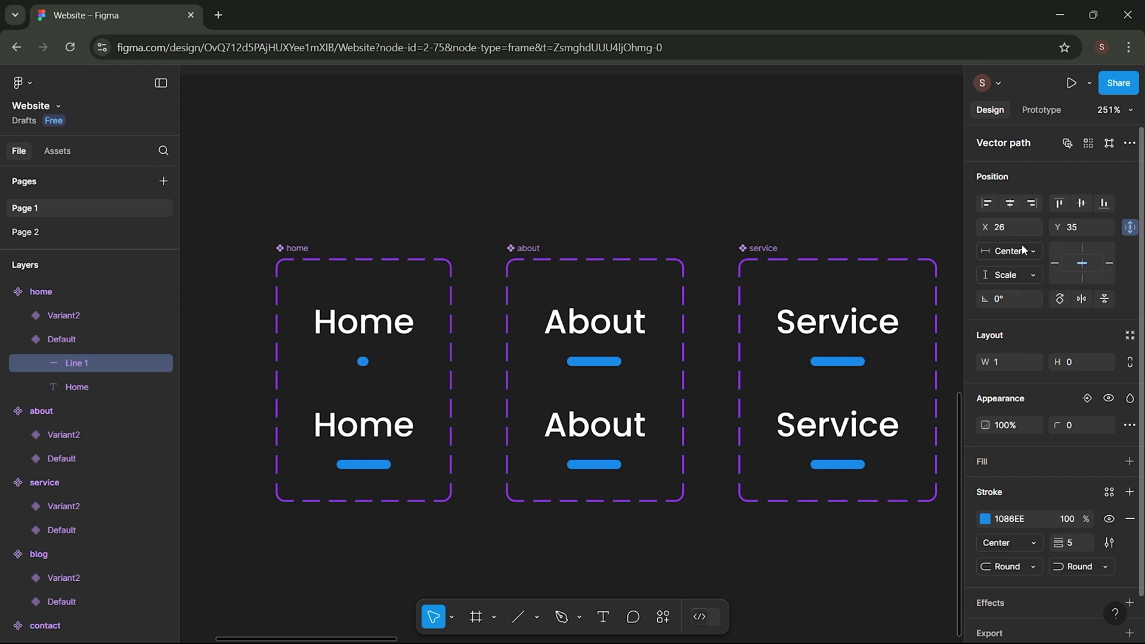
left_click(1068, 520)
key("Return")
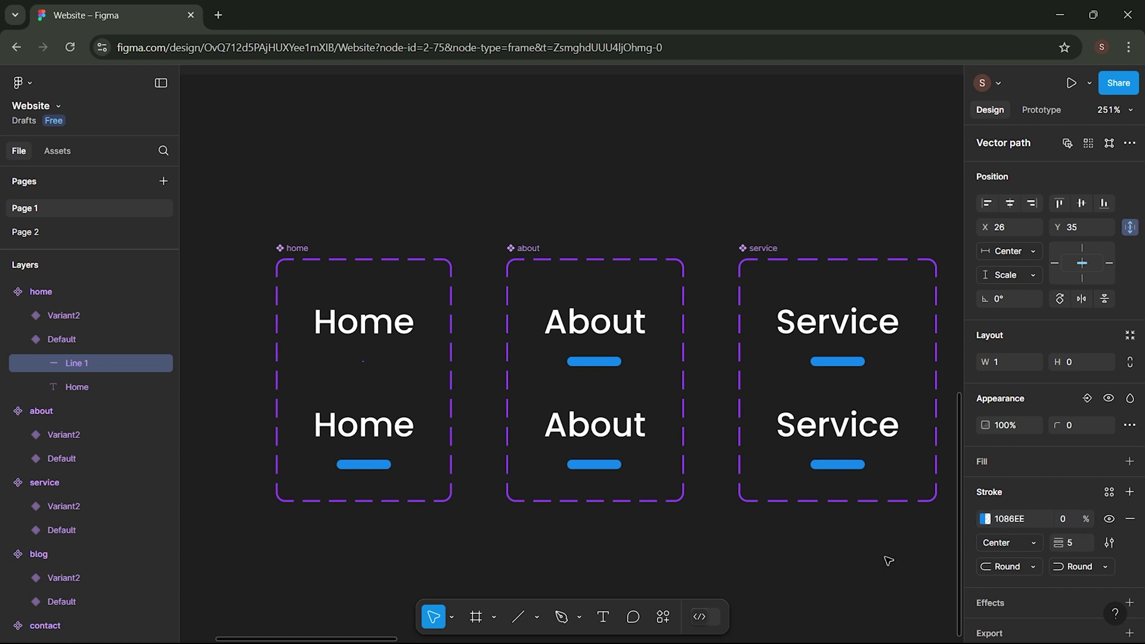
- Connect the default Home text to Variant2 with a While hovering interaction that uses the Smart animate animation
left_click(1038, 114)
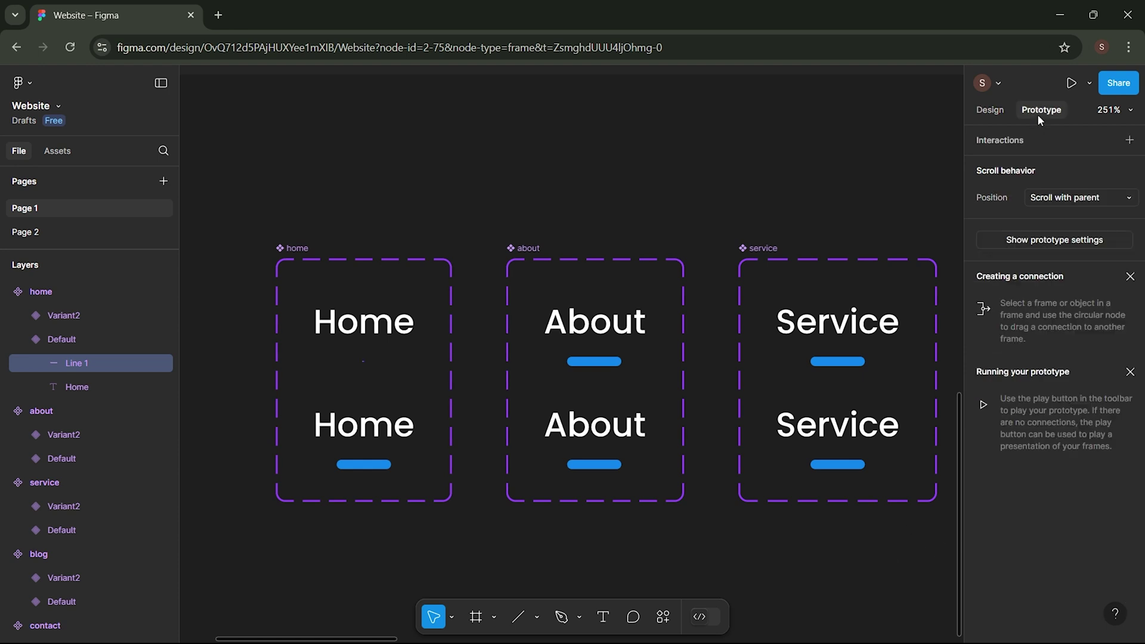
left_click(385, 340)
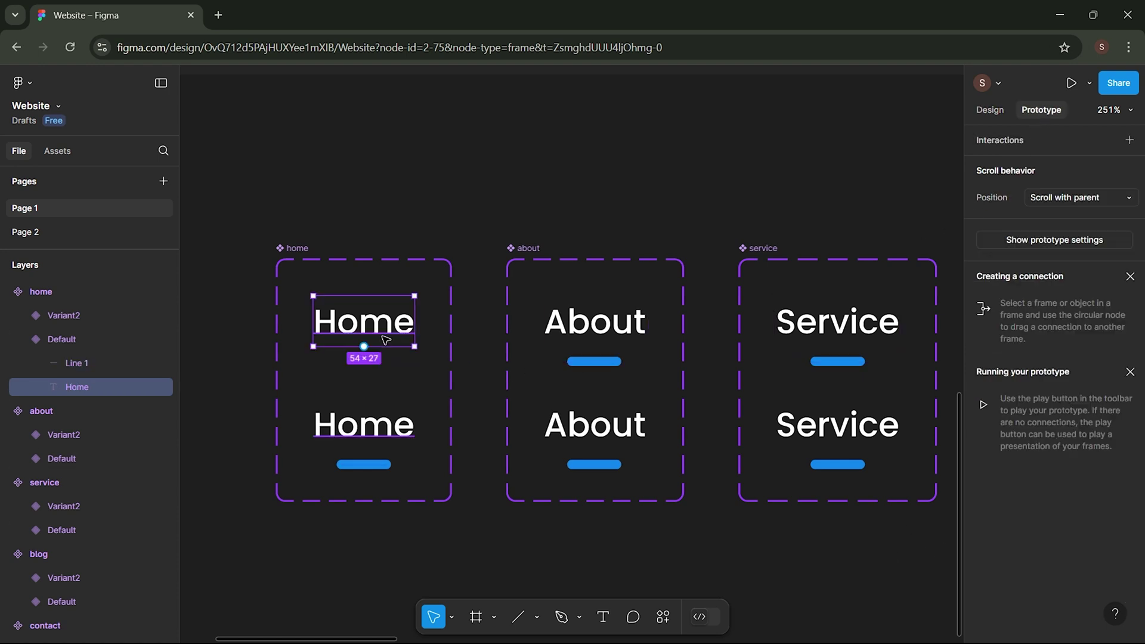
left_click_drag(365, 348, 560, 252)
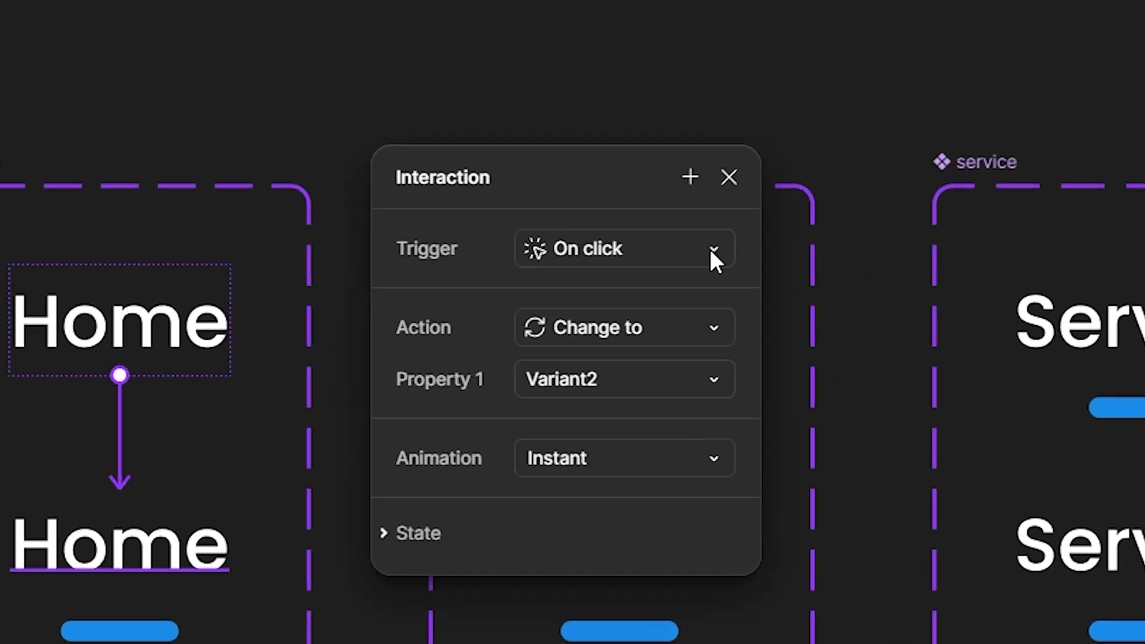
left_click(696, 257)
left_click(679, 327)
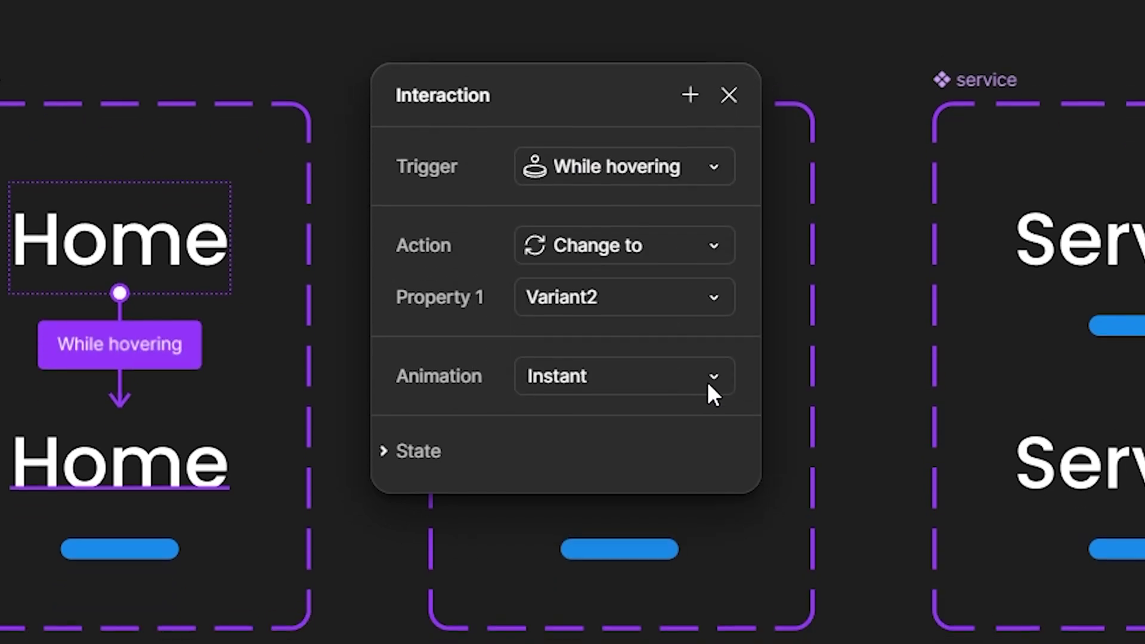
left_click(709, 385)
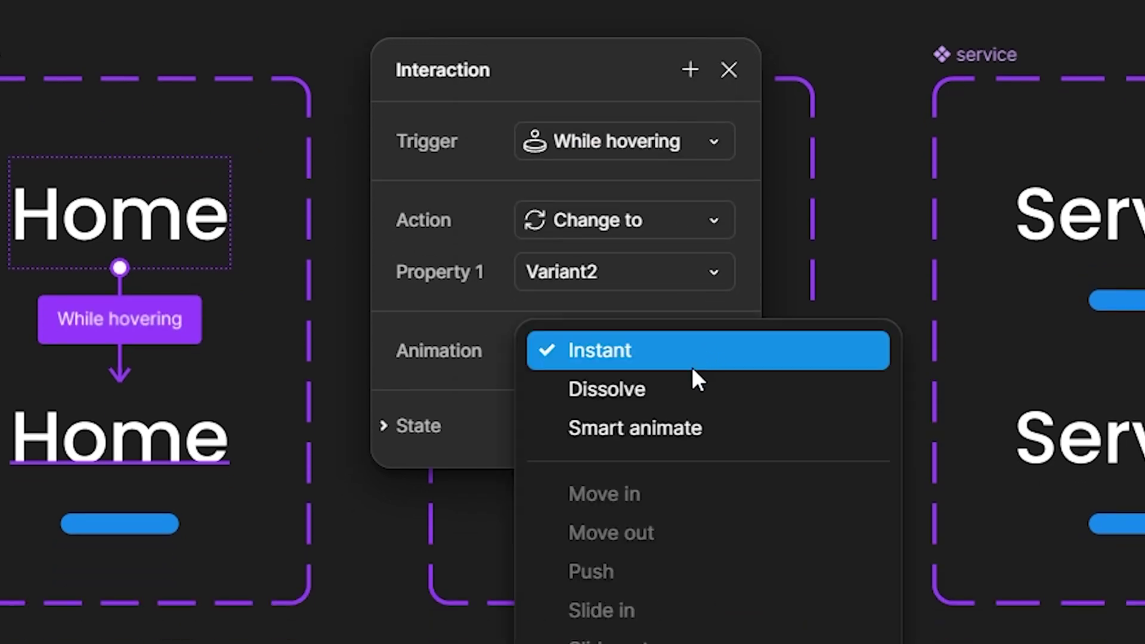
left_click(678, 446)
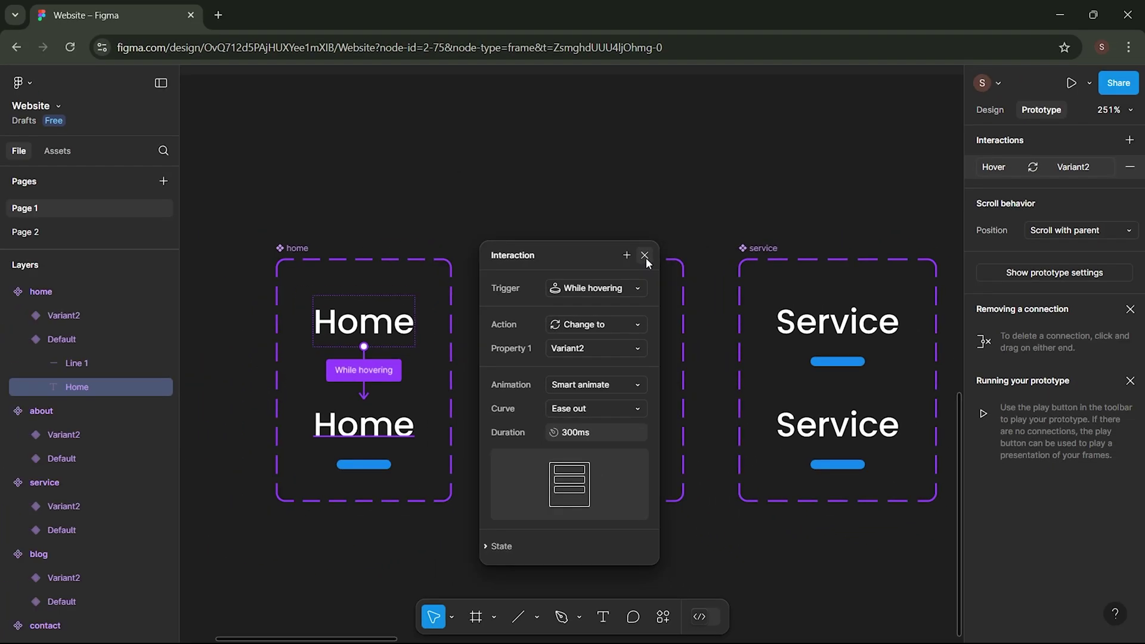
left_click(644, 255)
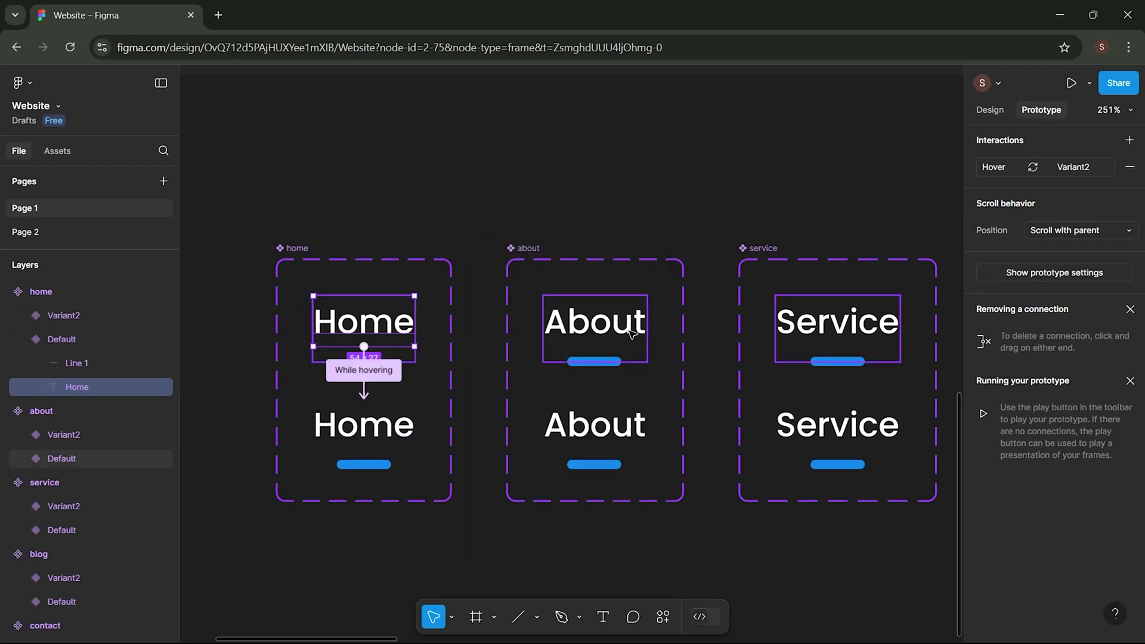
- Hide the default About variant's underline by setting its width to 1, centring it horizontally and giving it 0% stroke opacity
left_click(595, 322)
left_click(16, 458)
left_click(79, 482)
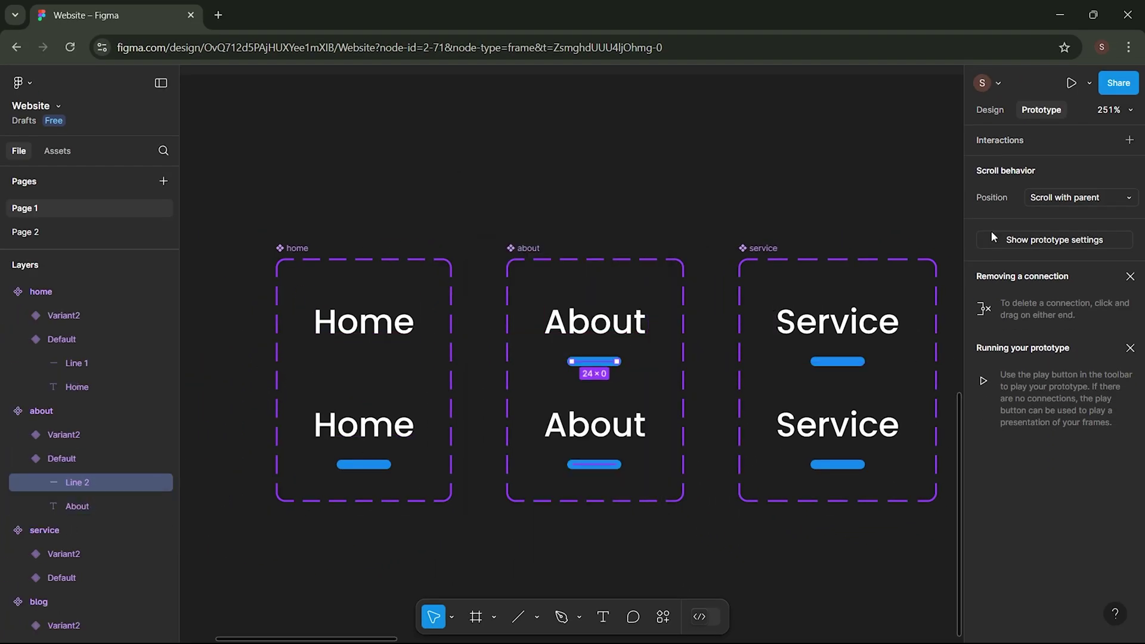
left_click(990, 110)
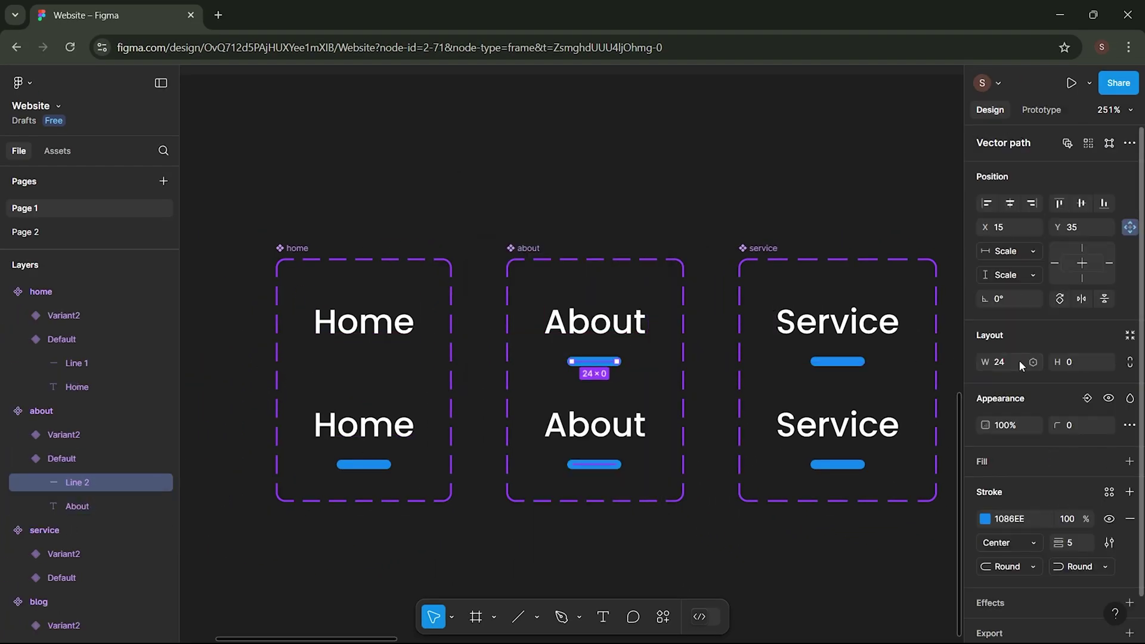
left_click(1008, 251)
left_click(1010, 231)
left_click(1069, 519)
type("0")
key("Return")
- Connect the default About text to Variant2 with a While hovering interaction that uses Smart animate
scroll(679, 429, "right", 3)
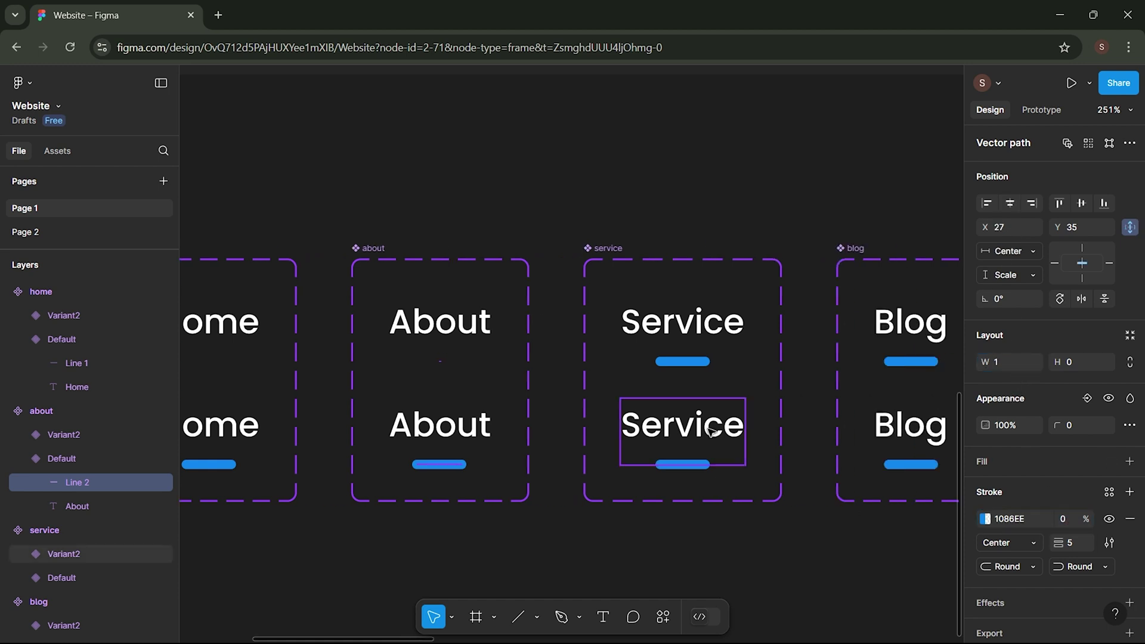
key("shift+e")
left_click(441, 337)
left_click_drag(440, 346, 620, 249)
left_click(683, 273)
left_click(632, 304)
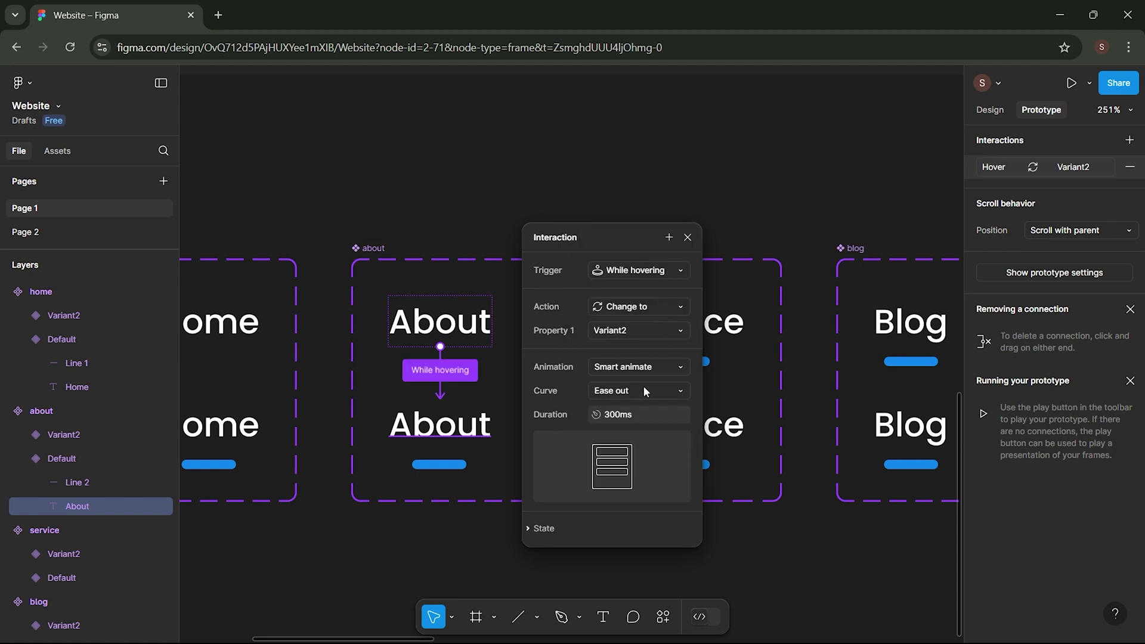
left_click(687, 237)
- Hide the default Service variant's underline by setting its width to 1, centring it horizontally and giving it 0% stroke opacity
scroll(668, 351, "right", 2)
left_click(668, 348)
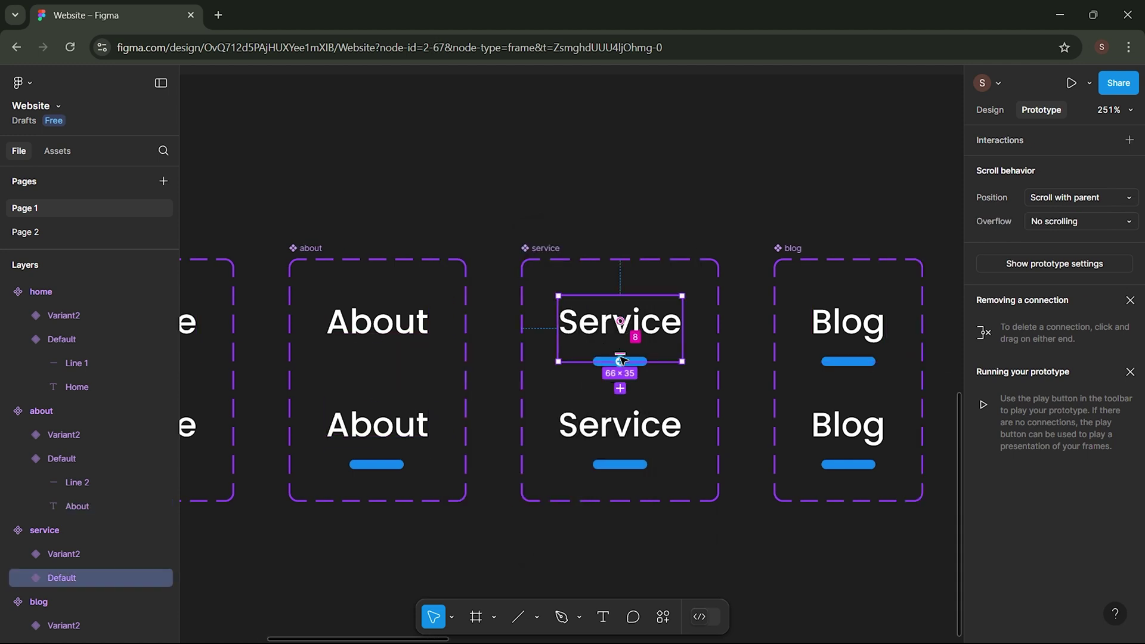
left_click(86, 484)
left_click(990, 110)
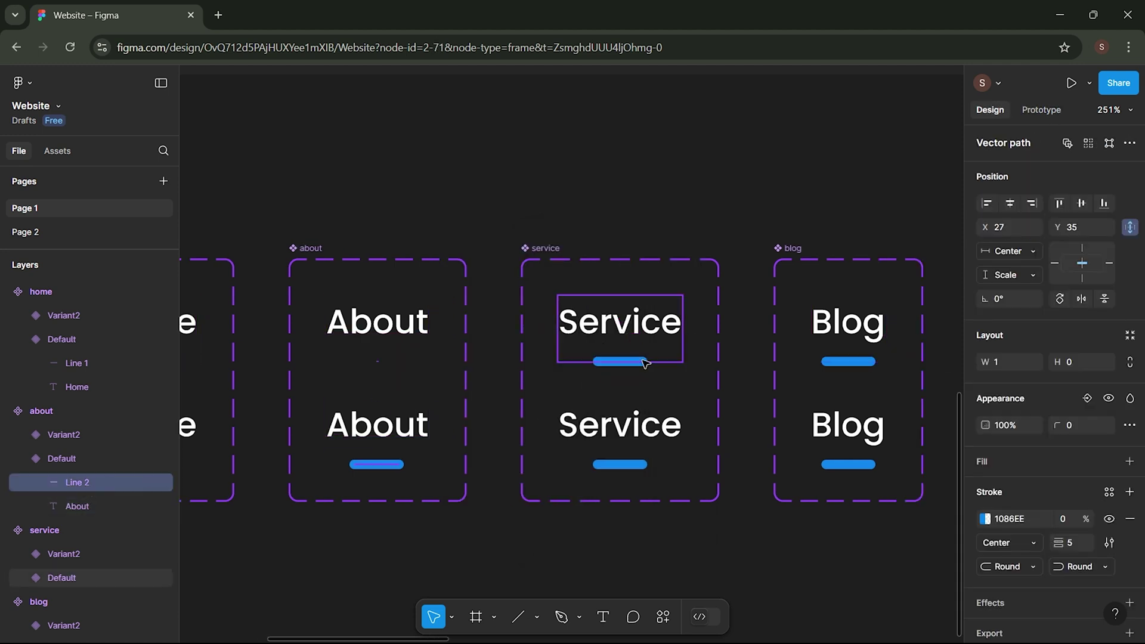
left_click(620, 361)
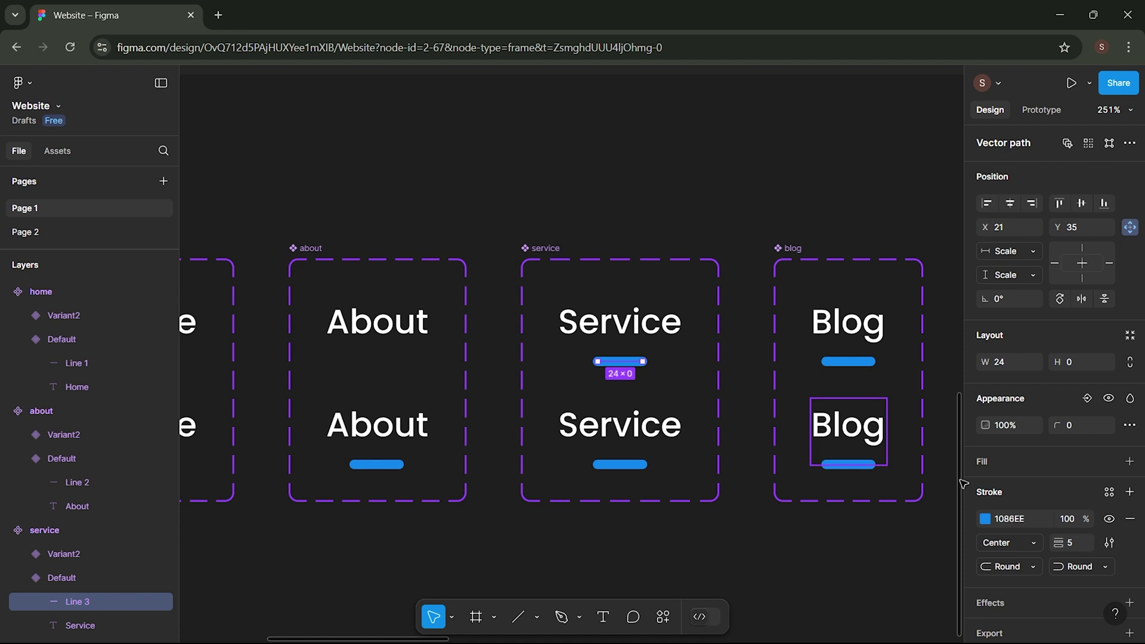
left_click(1020, 254)
left_click(1014, 237)
left_click(1067, 519)
type("0")
key("Return")
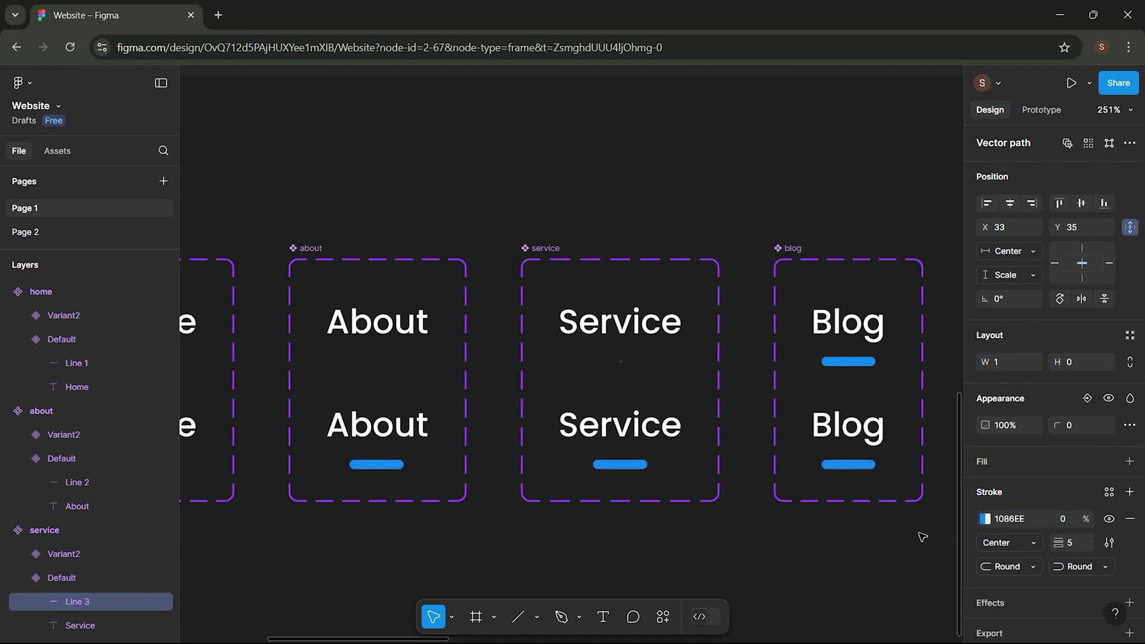
- Connect the default Service text to Variant2 with a While hovering interaction
scroll(864, 521, "right", 2)
left_click(1041, 110)
left_click(558, 322)
left_click_drag(558, 346, 559, 432)
left_click(839, 242)
left_click(785, 276)
left_click(846, 208)
- Hide the default Blog variant's underline by setting its width to 1, centring it horizontally and making its stroke fully transparent
scroll(807, 274, "right", 5)
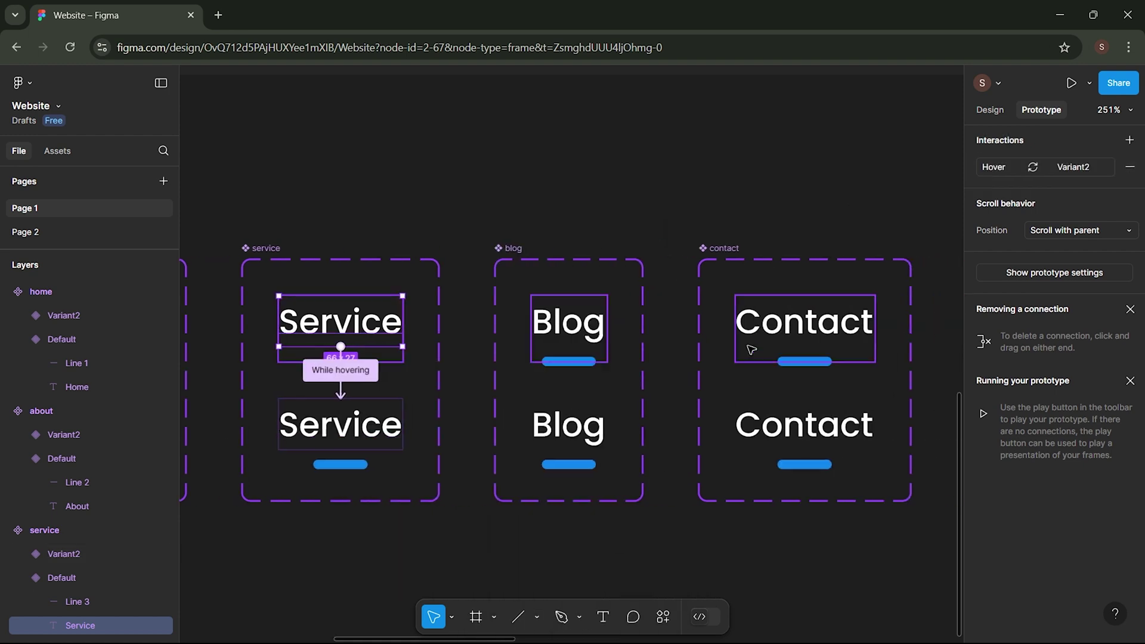
left_click(990, 110)
left_click(568, 322)
left_click(24, 488)
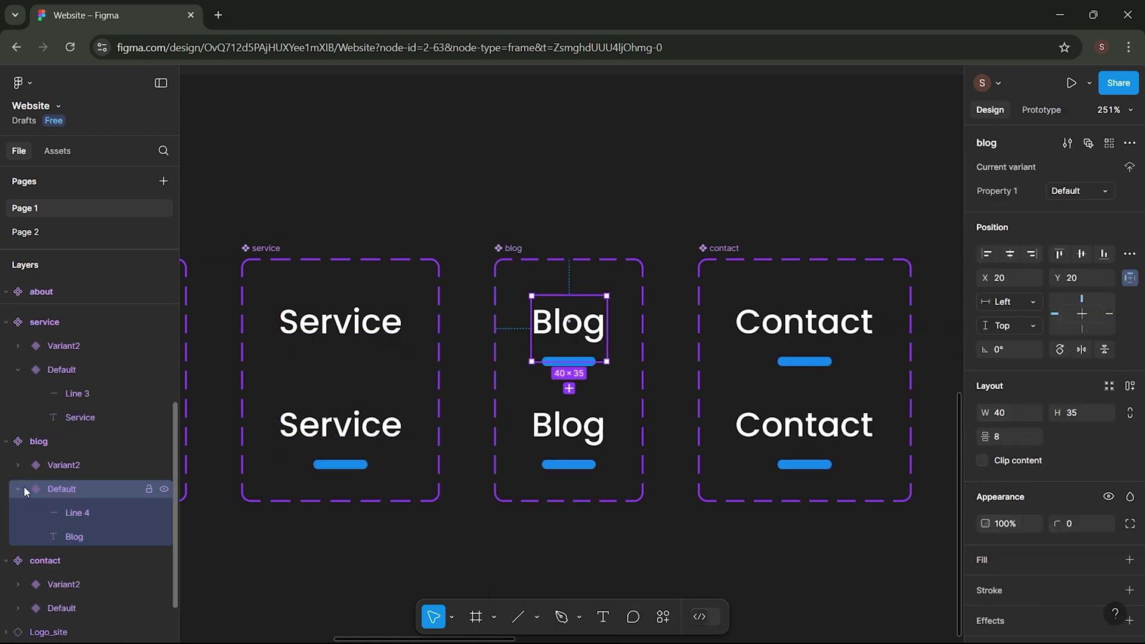
left_click(60, 512)
type("1")
key("Return")
left_click(1009, 203)
scroll(1028, 440, "down", 1)
left_click(1074, 477)
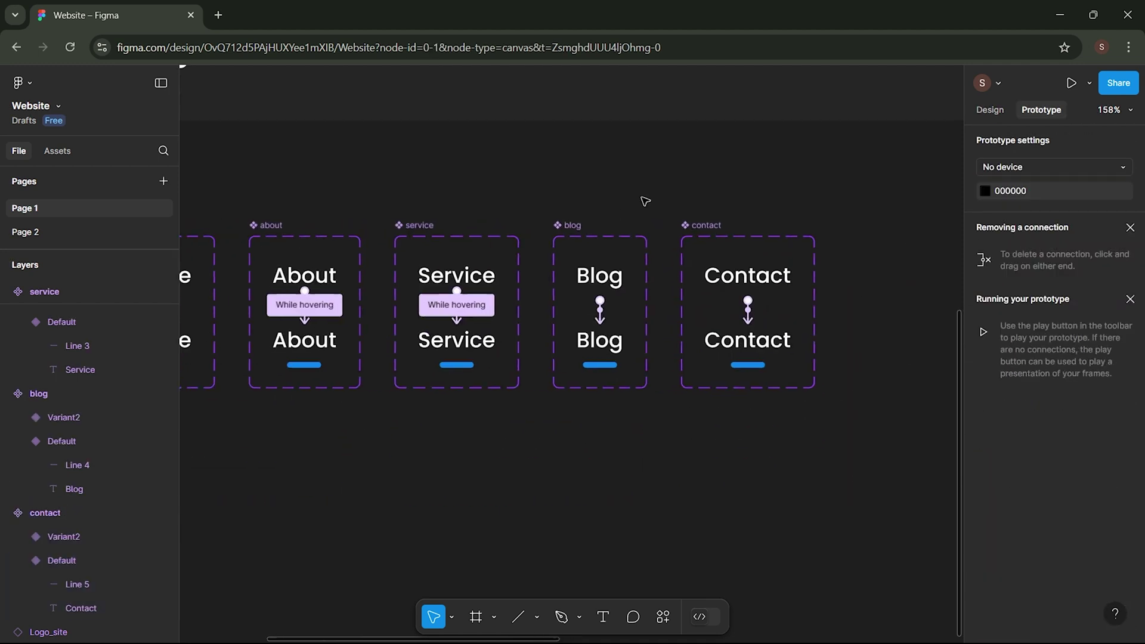
- Place copies of the default Home, About, Service, Blog and Contact variants in a row below the component sets
scroll(645, 201, "down", 3)
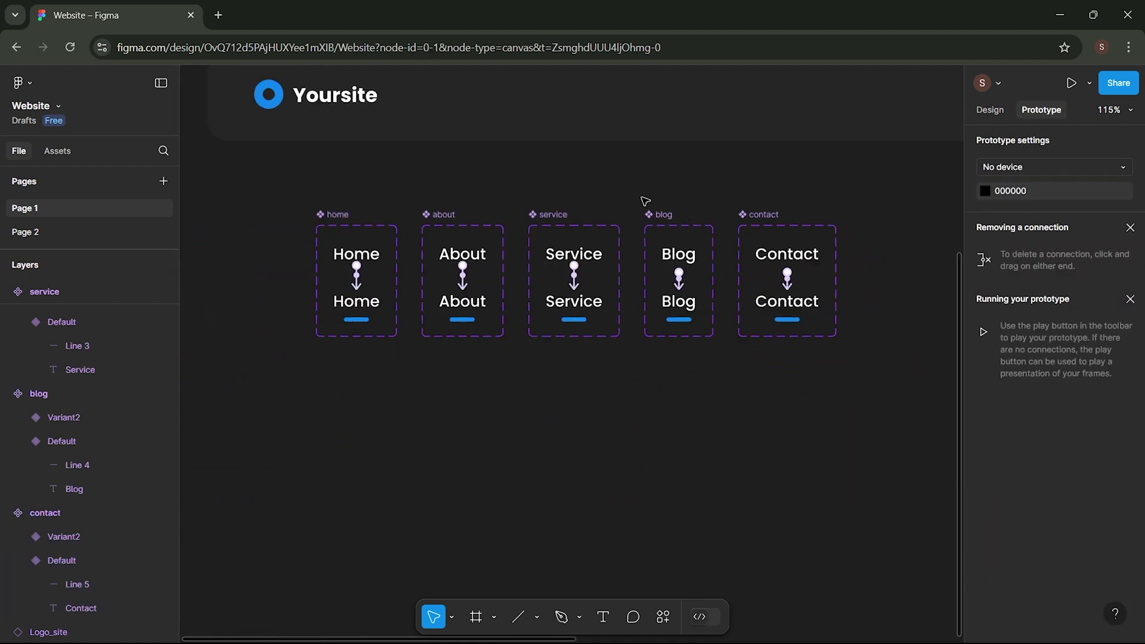
scroll(629, 247, "up", 1)
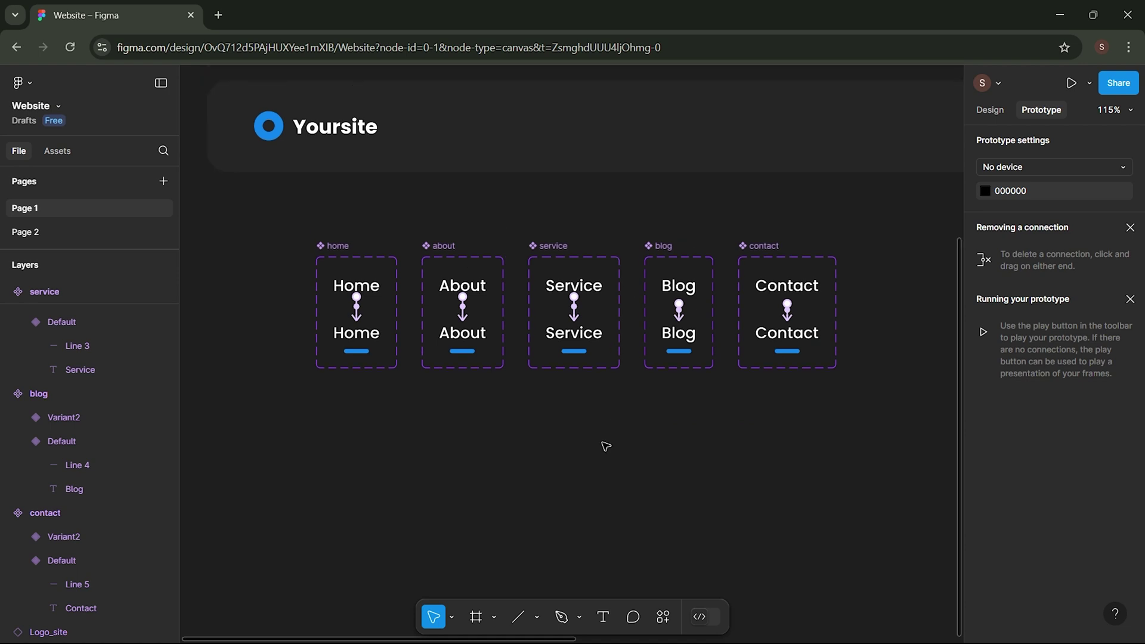
left_click(991, 113)
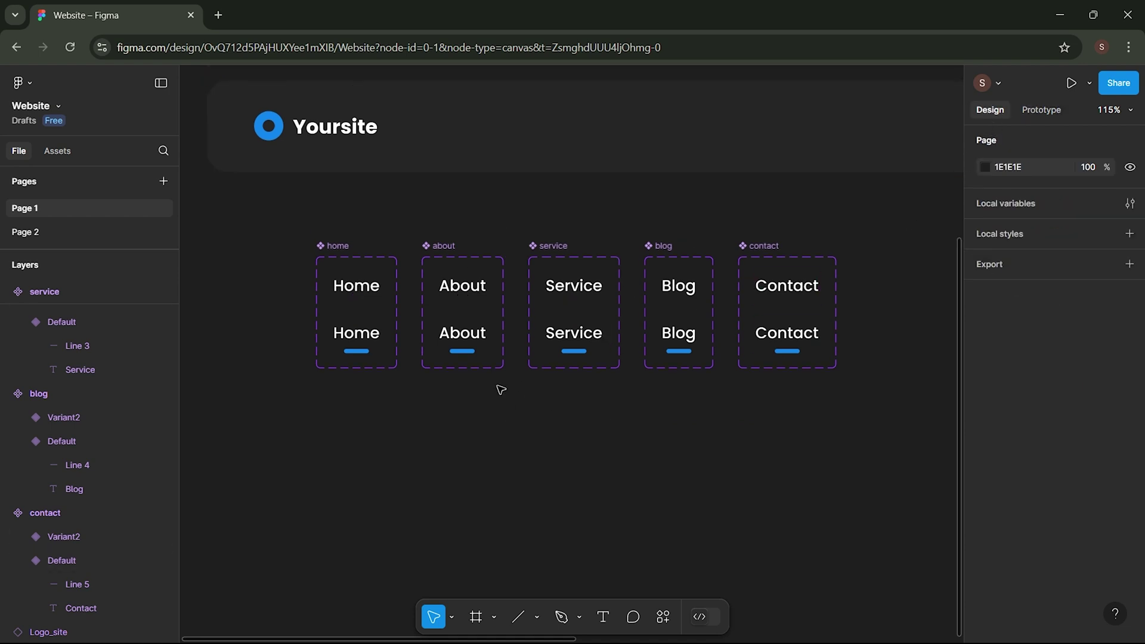
left_click(364, 290)
left_click_drag(364, 290, 409, 439)
left_click_drag(474, 286, 476, 437)
left_click_drag(573, 287, 547, 436)
left_click_drag(679, 287, 609, 425)
left_click_drag(790, 291, 688, 440)
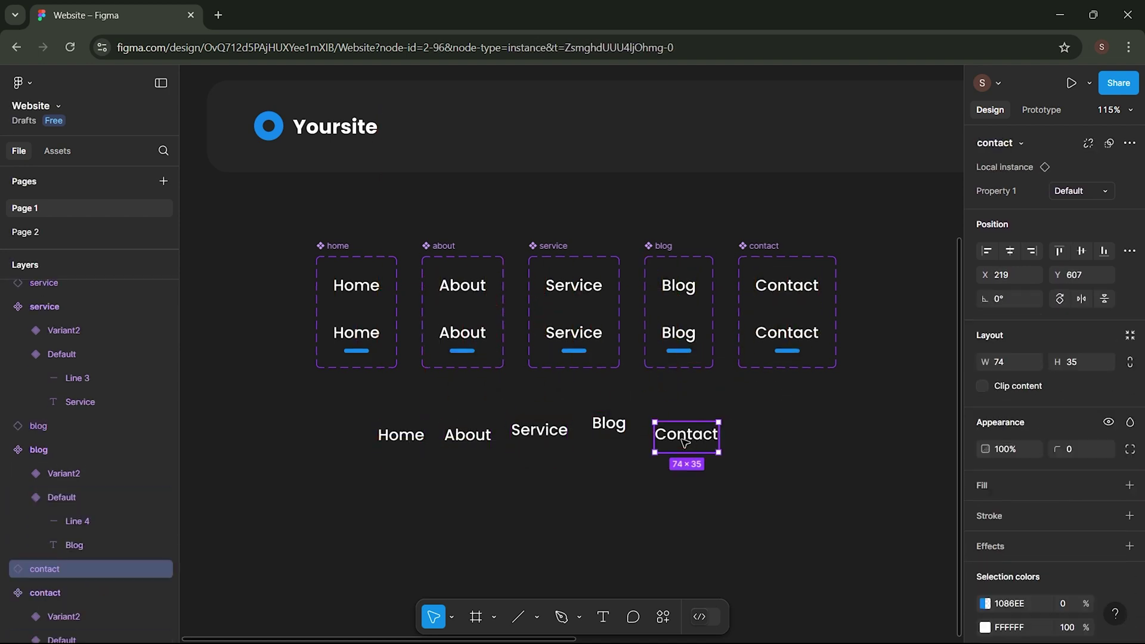
- Align the five menu link copies along their vertical centres and distribute them horizontally with a spacing of 60
scroll(686, 441, "up", 2)
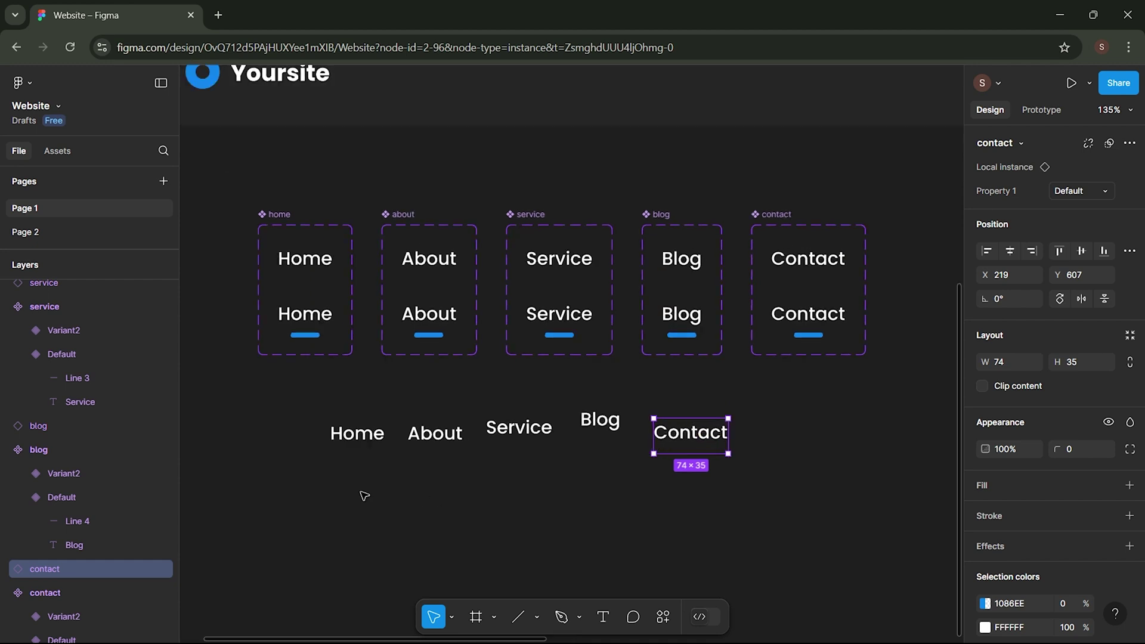
left_click(334, 477)
left_click_drag(279, 406, 790, 484)
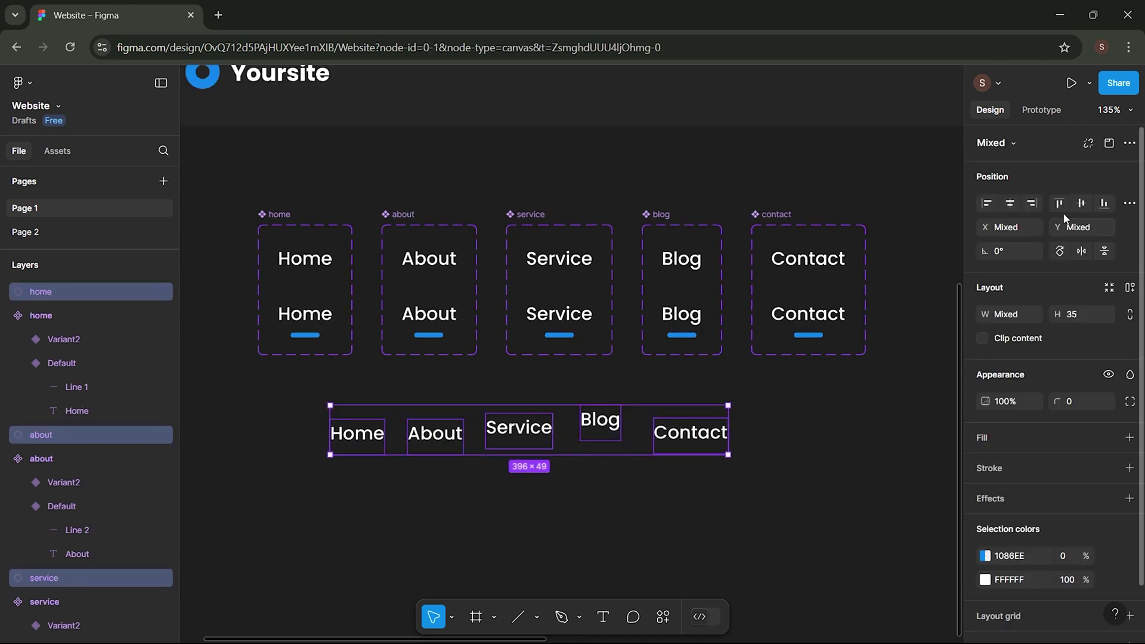
left_click(1082, 203)
left_click(1129, 203)
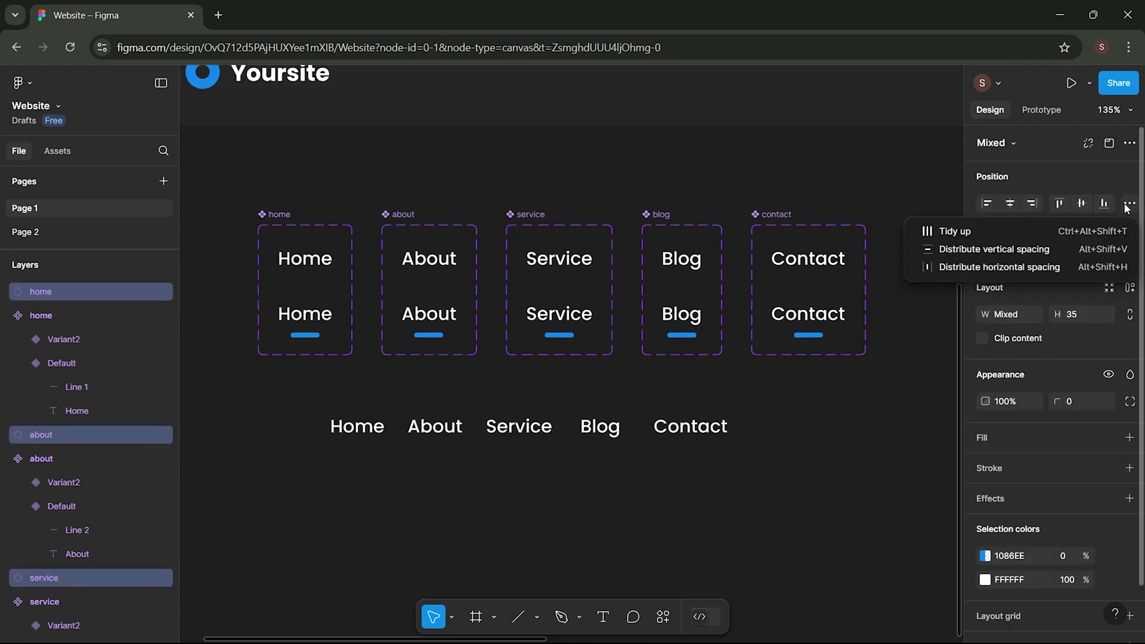
left_click(1065, 262)
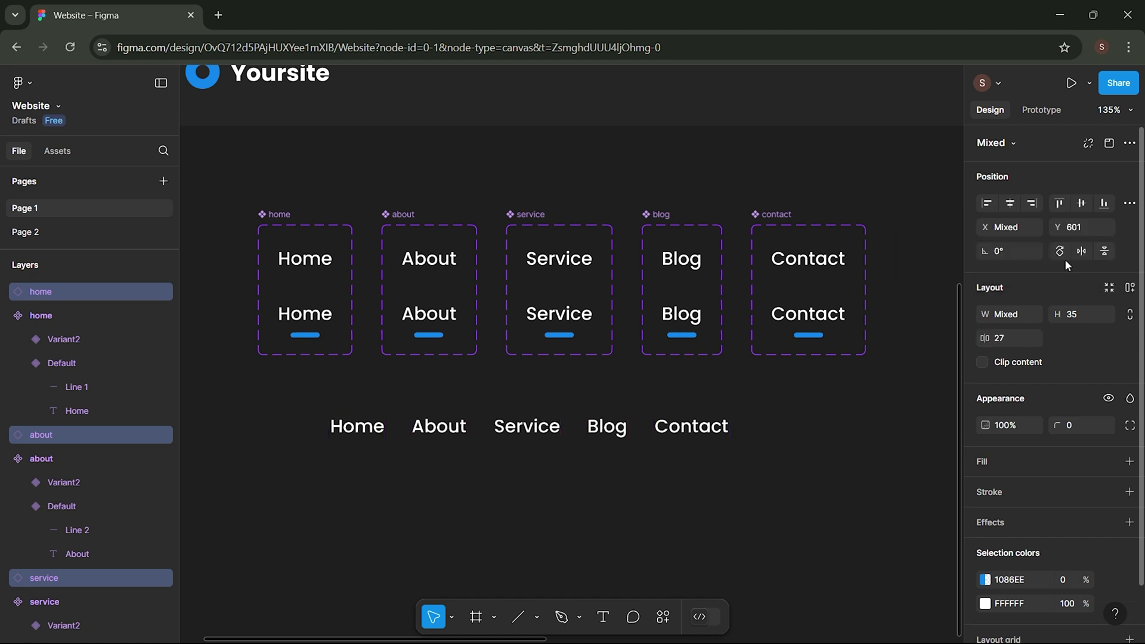
left_click(1004, 340)
type("60")
key("Return")
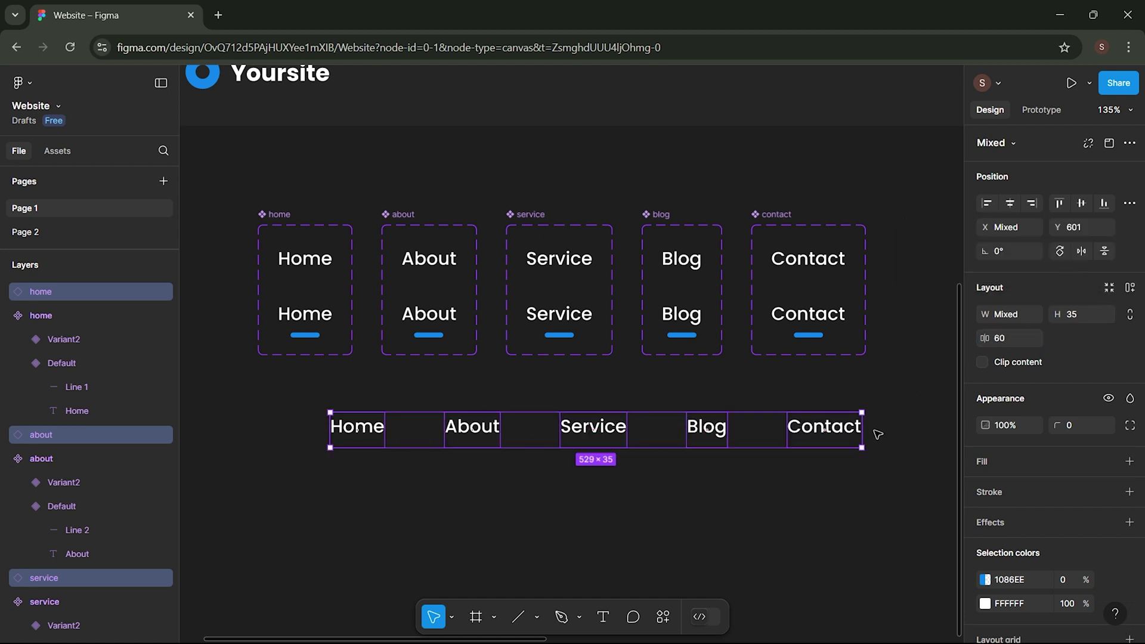
- Group the evenly spaced Home, About, Service, Blog and Contact copies
left_click(840, 503)
left_click_drag(261, 393, 835, 442)
right_click(845, 441)
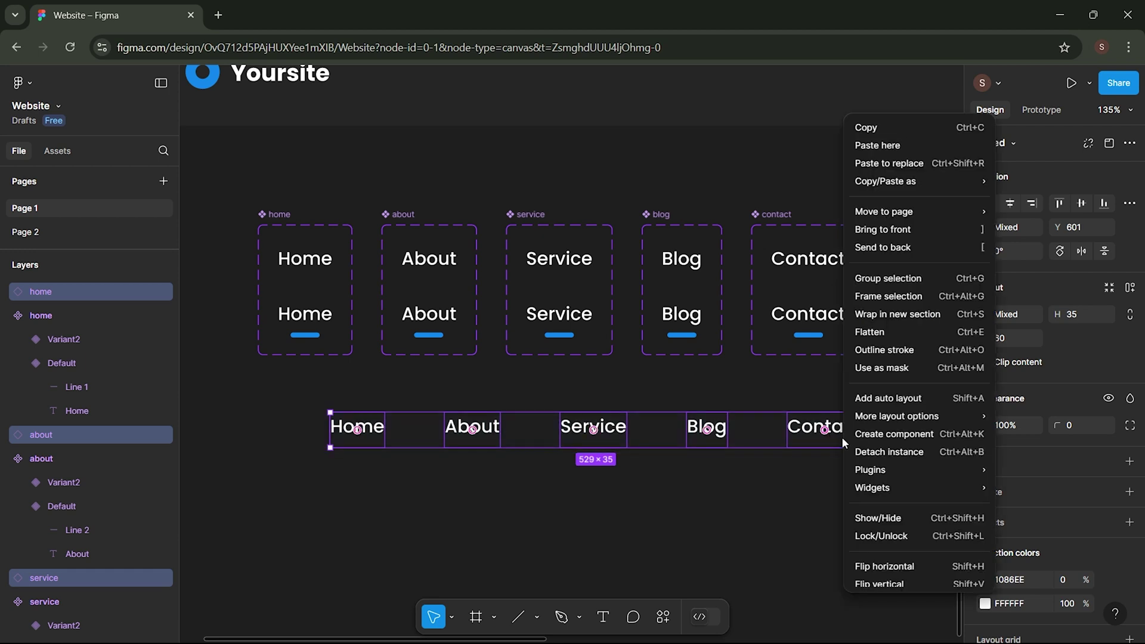
left_click(881, 279)
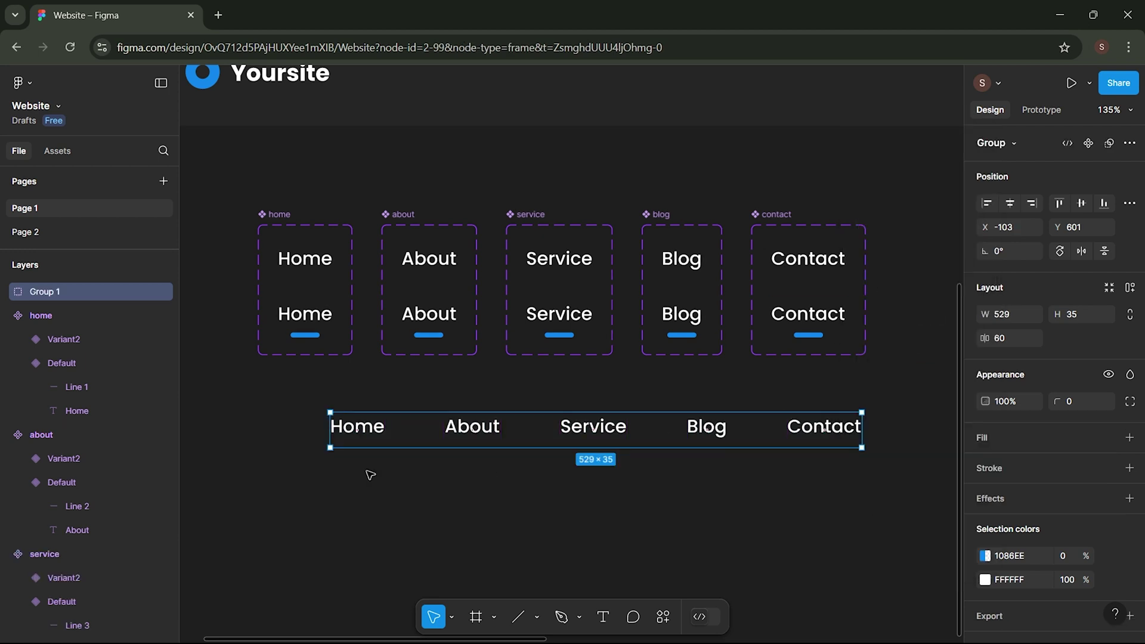
- Collapse the five menu component sets in the layer list and rename the menu link group as Header menus
left_click(6, 315)
left_click(7, 338)
left_click(7, 363)
left_click(7, 386)
left_click(6, 410)
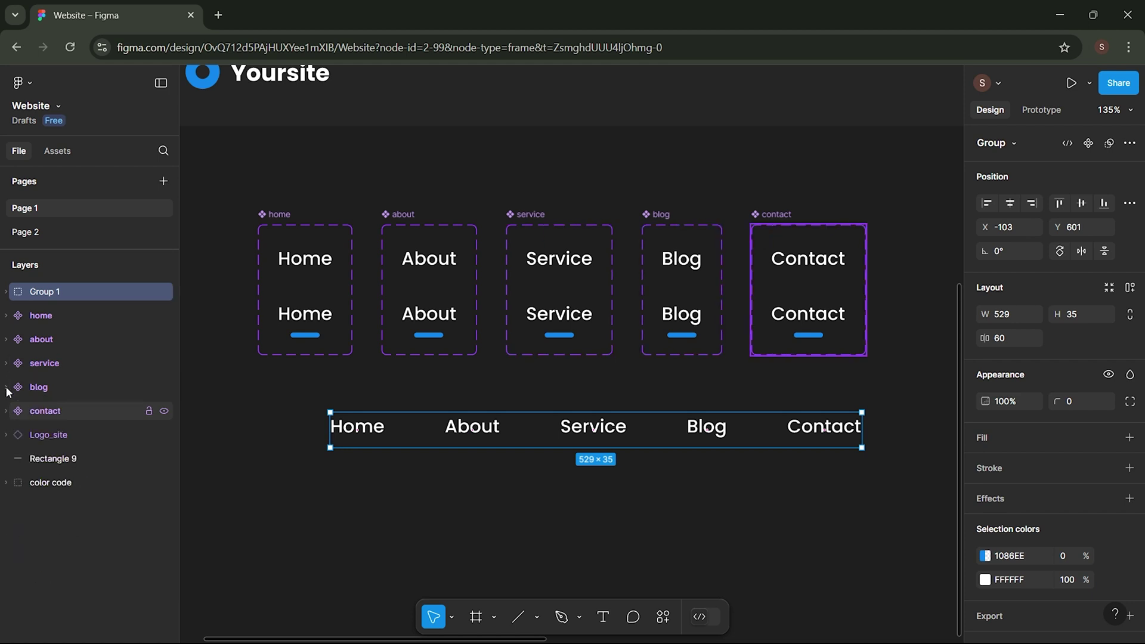
double_click(48, 292)
type("Header ma")
key("BackSpace")
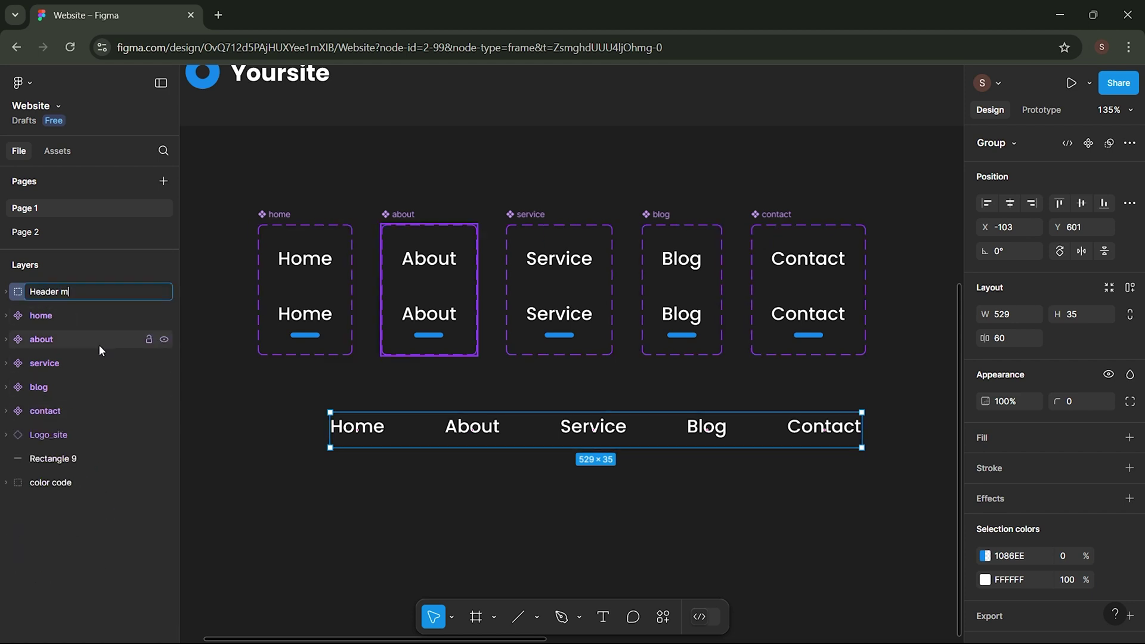
type("enus")
key("Return")
- Move the Header menus group into the navigation bar, beside the Yoursite logo
left_click(435, 498)
scroll(453, 501, "up", 1)
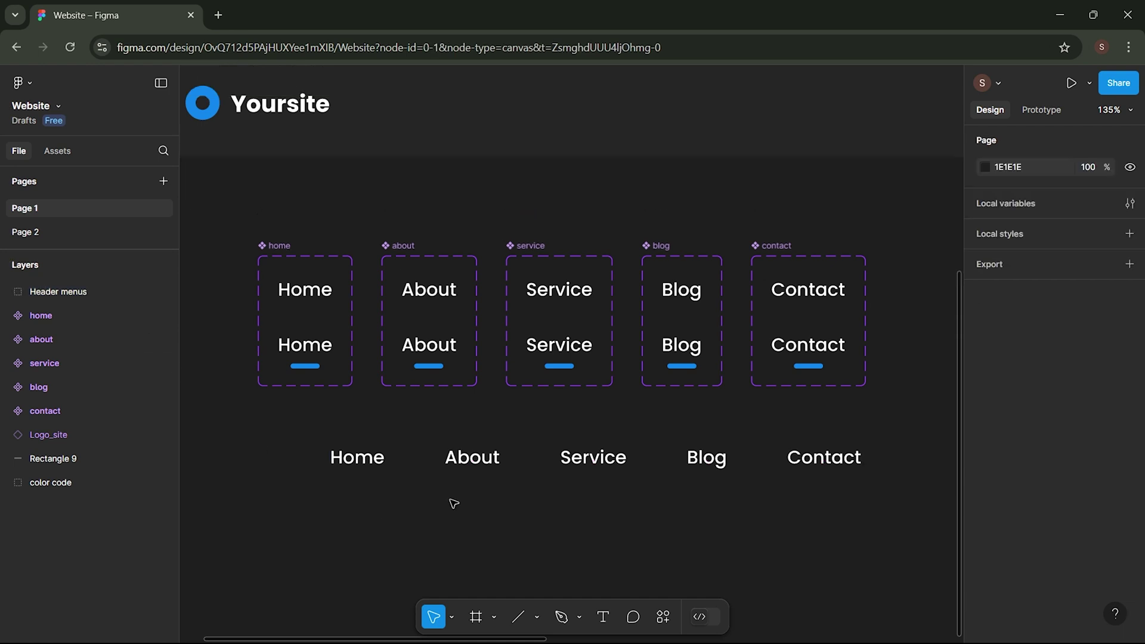
scroll(463, 506, "down", 2)
left_click_drag(578, 476, 673, 210)
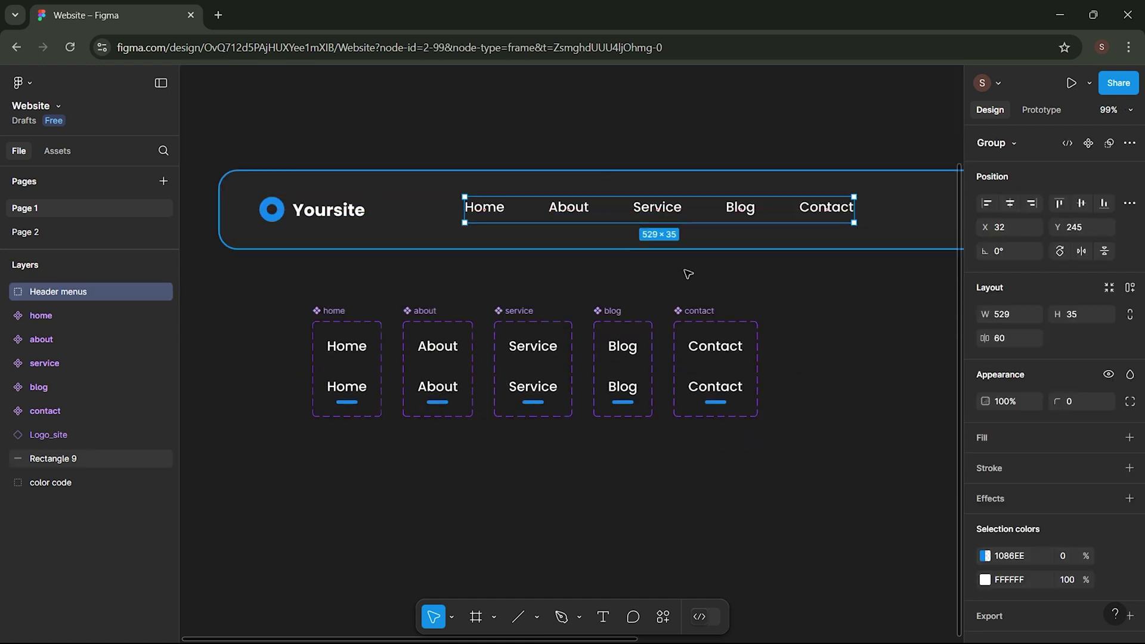
- Add a text reading "Hire me" in the empty area beside the contact component set
scroll(685, 275, "right", 2)
scroll(687, 278, "down", 3)
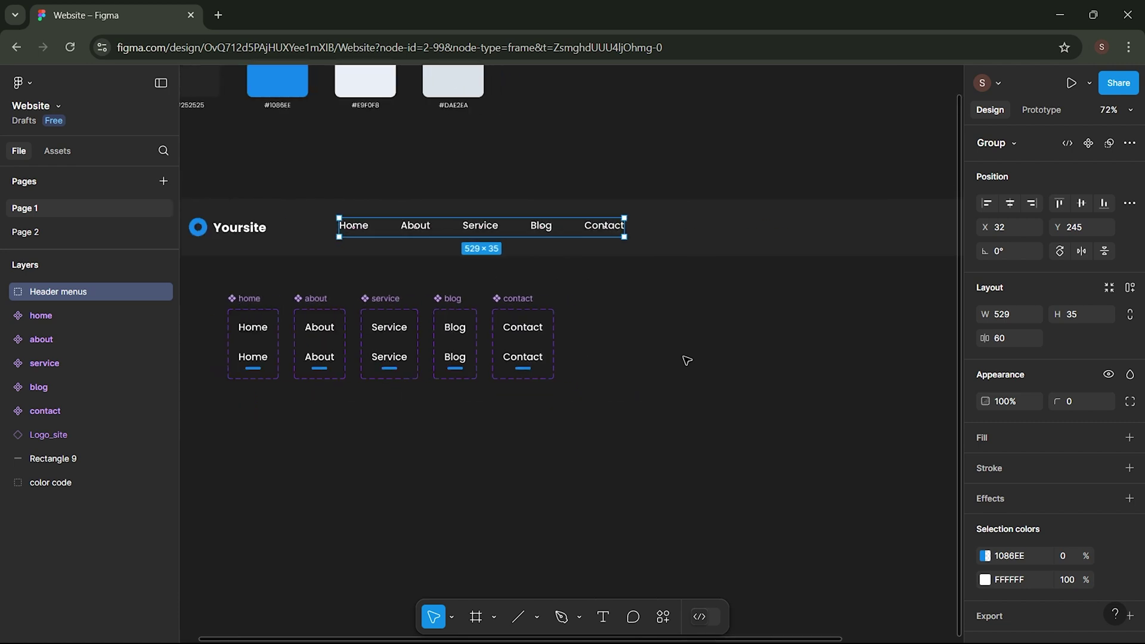
left_click(607, 612)
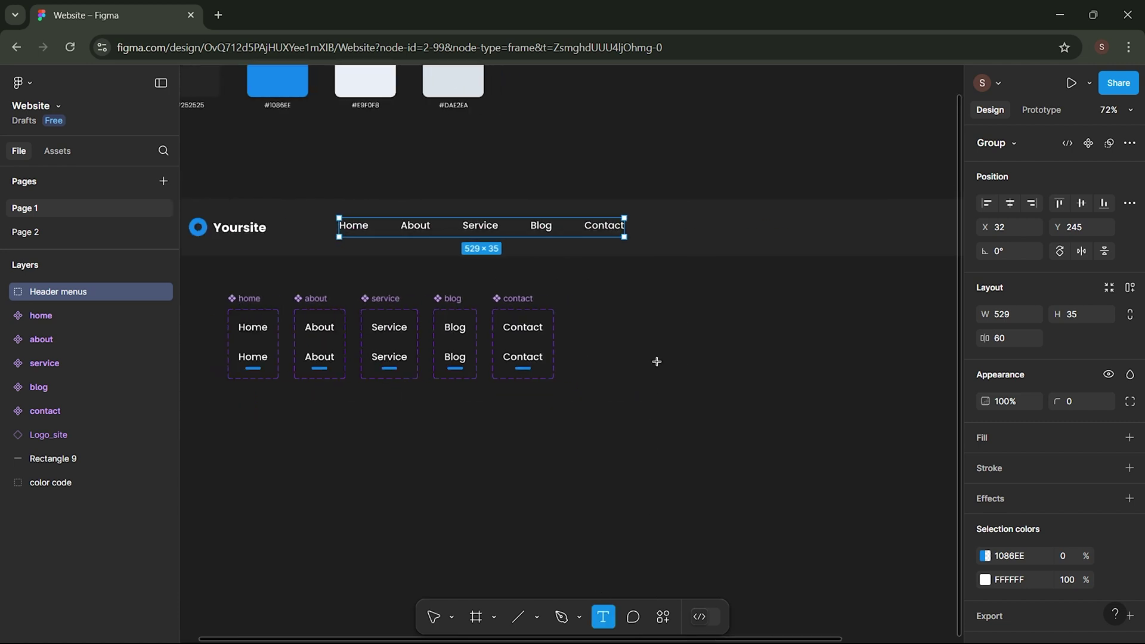
left_click(647, 336)
scroll(661, 345, "up", 5)
type("Hire me")
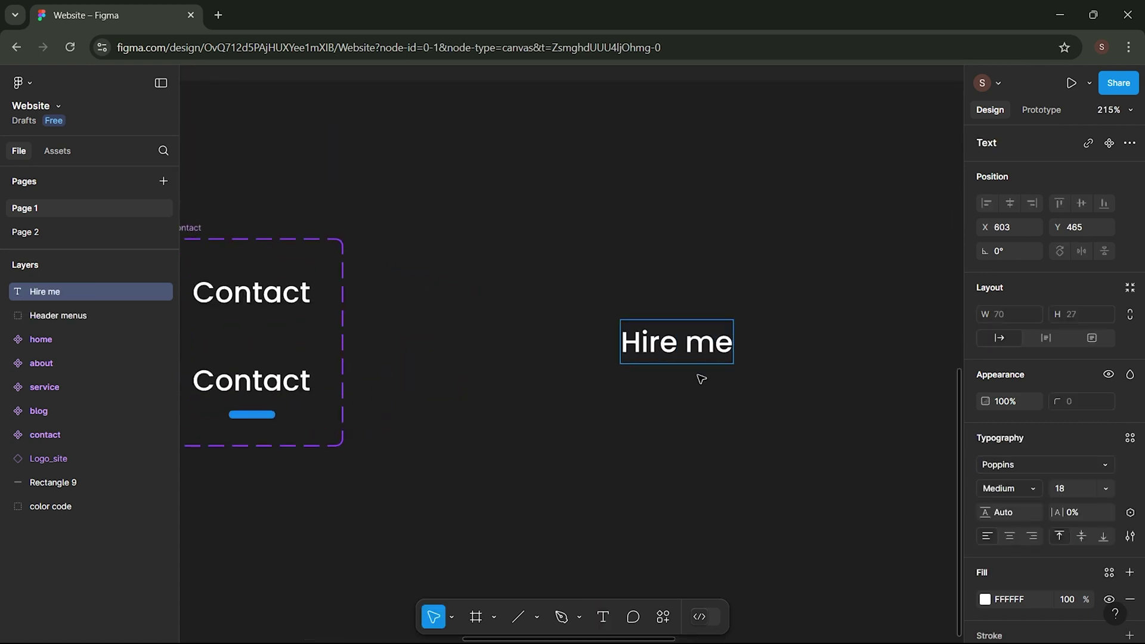
- Set the Hire me text's font weight to Light
key("ctrl+a")
left_click(1010, 493)
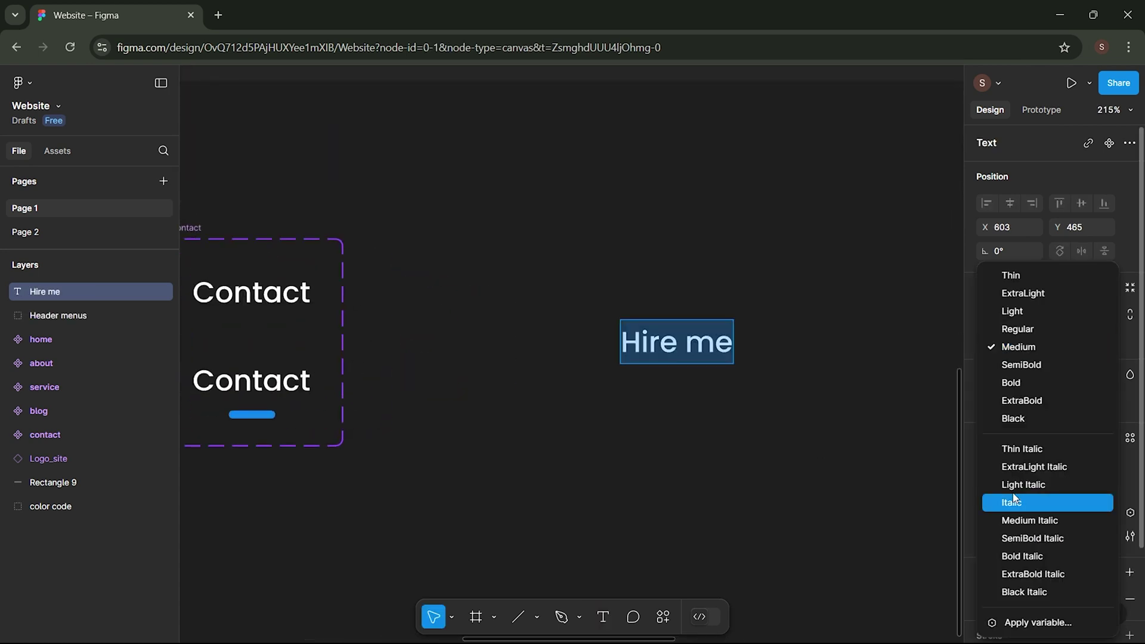
left_click(1017, 312)
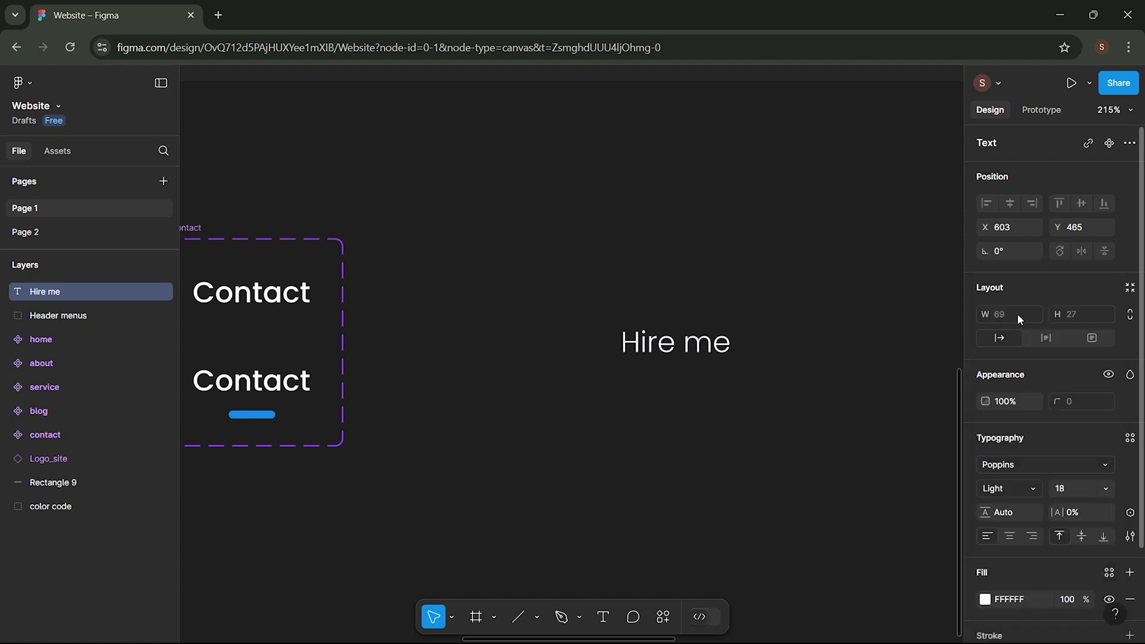
key("Escape")
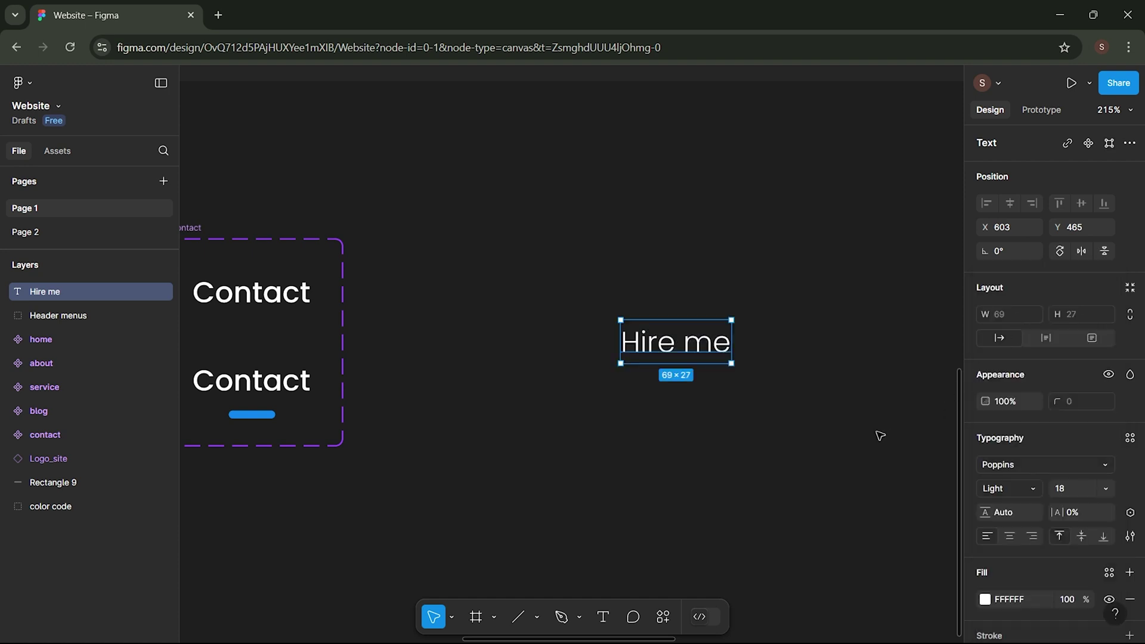
key("Escape")
- Wrap the Hire me text in an auto layout frame
scroll(888, 438, "down", 5)
left_click(788, 391)
right_click(791, 393)
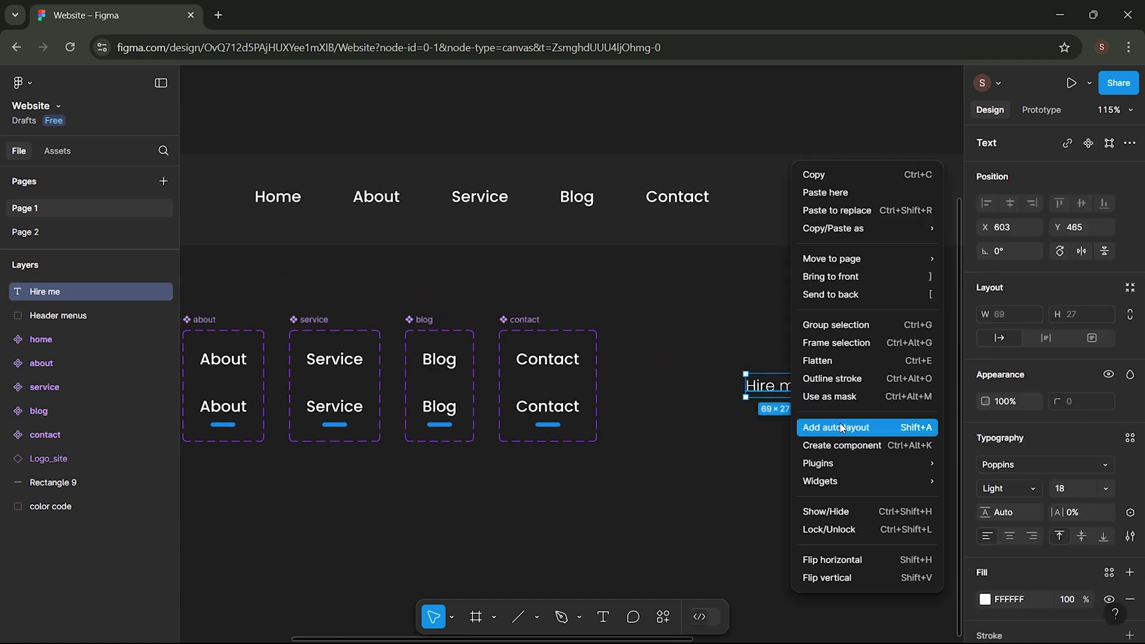
left_click(842, 427)
- Give the Hire me frame a fill in blue 1086EE, sampled from the palette swatch above the navigation bar
scroll(745, 431, "right", 3)
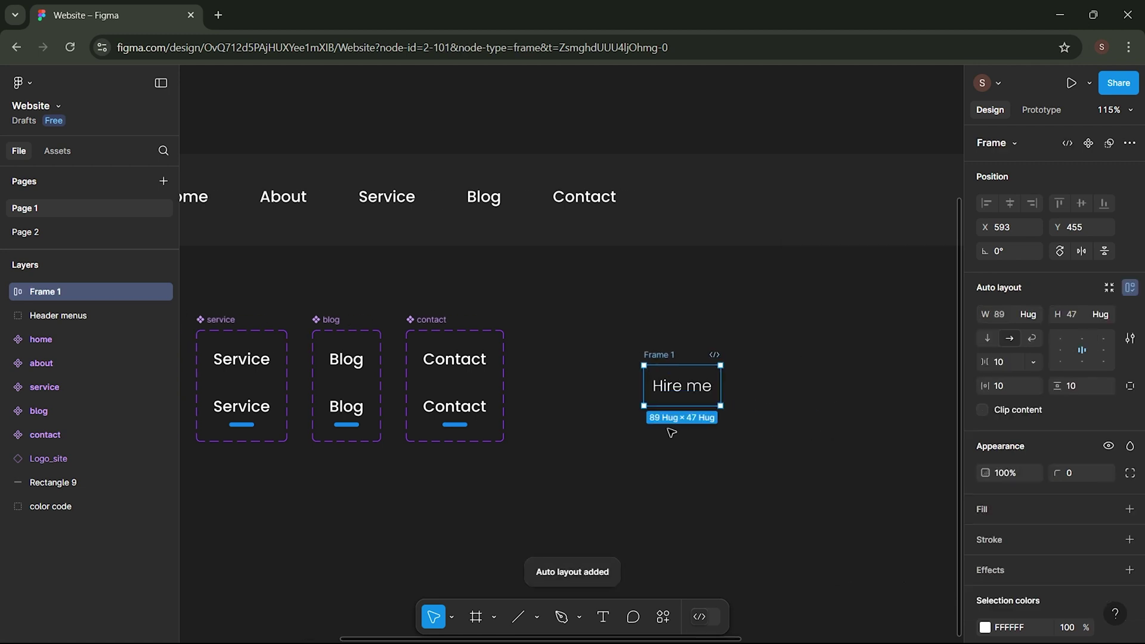
scroll(671, 431, "up", 3)
scroll(1010, 506, "down", 3)
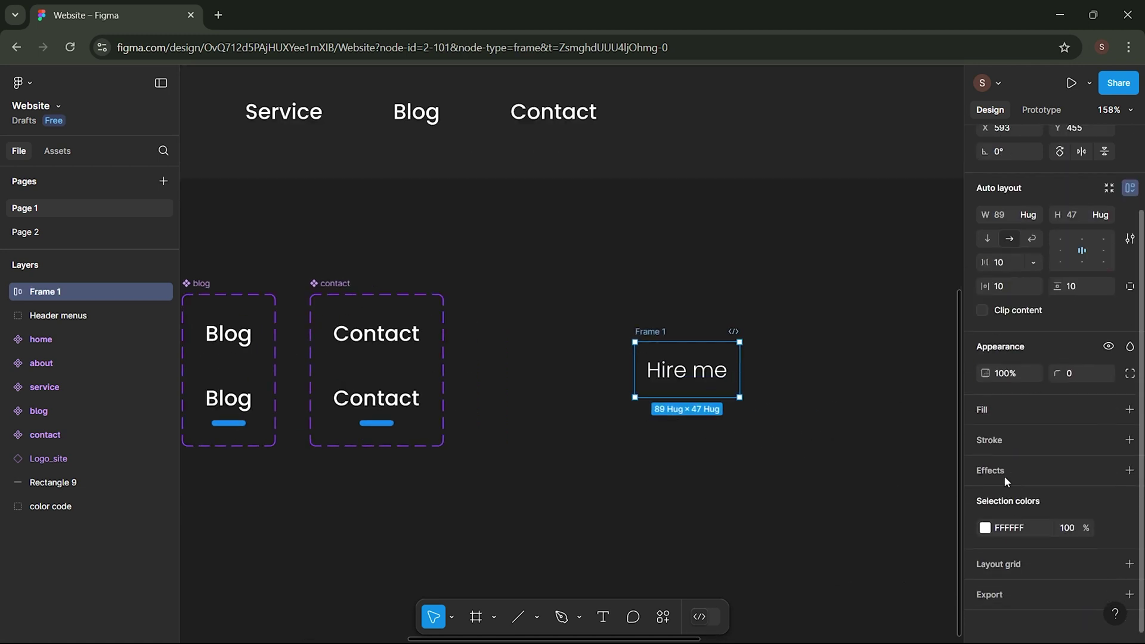
left_click(989, 409)
left_click(985, 437)
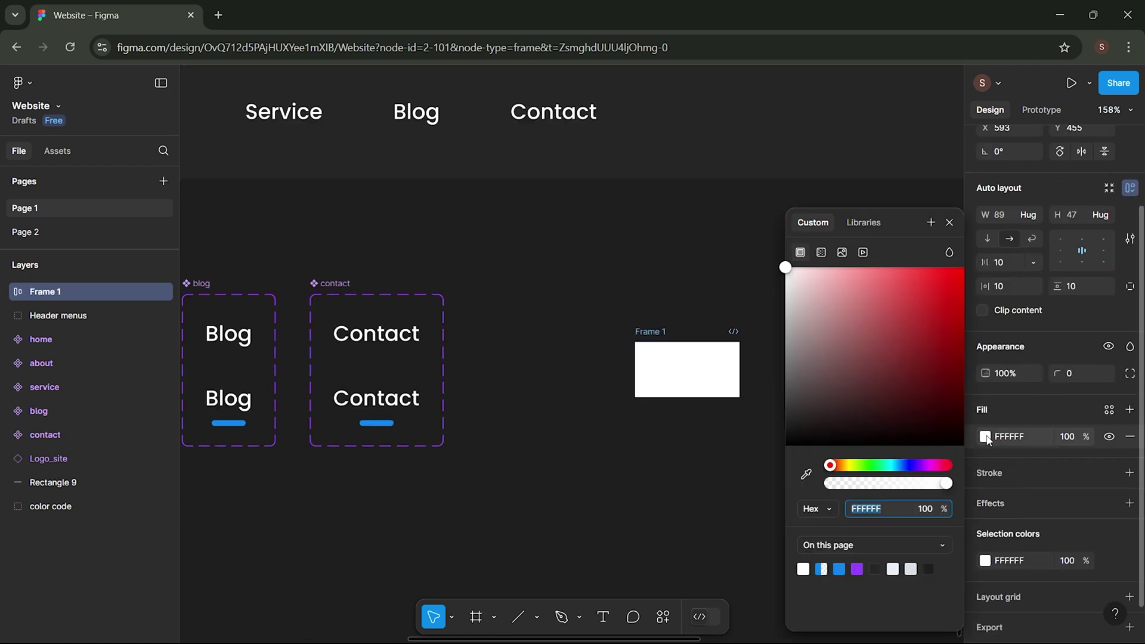
left_click(806, 474)
scroll(542, 398, "down", 8)
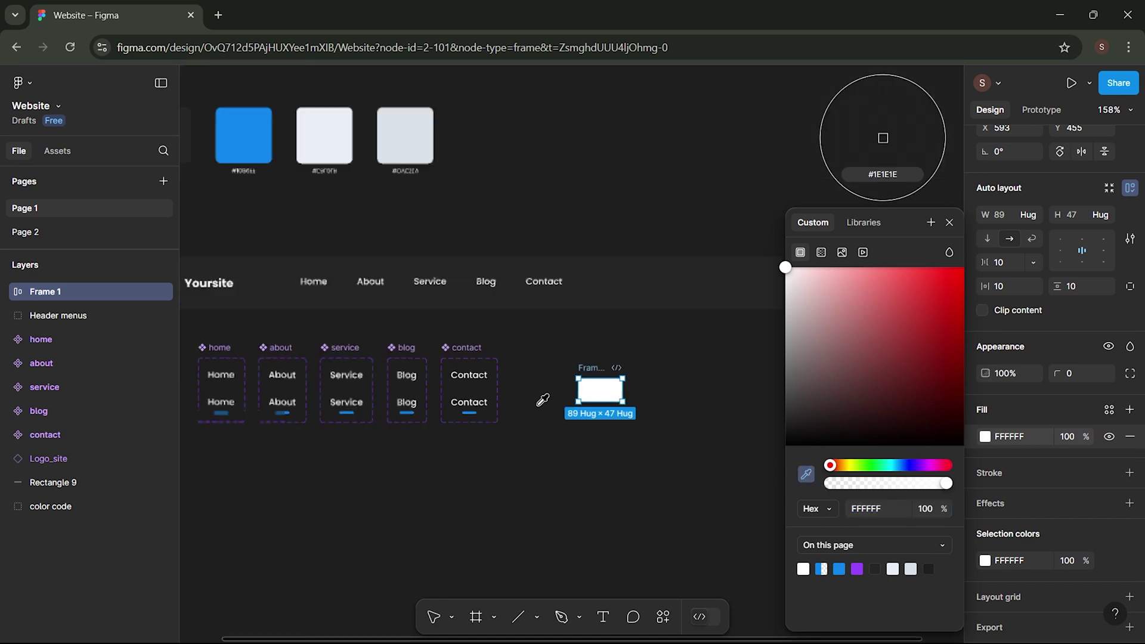
scroll(414, 356, "up", 3)
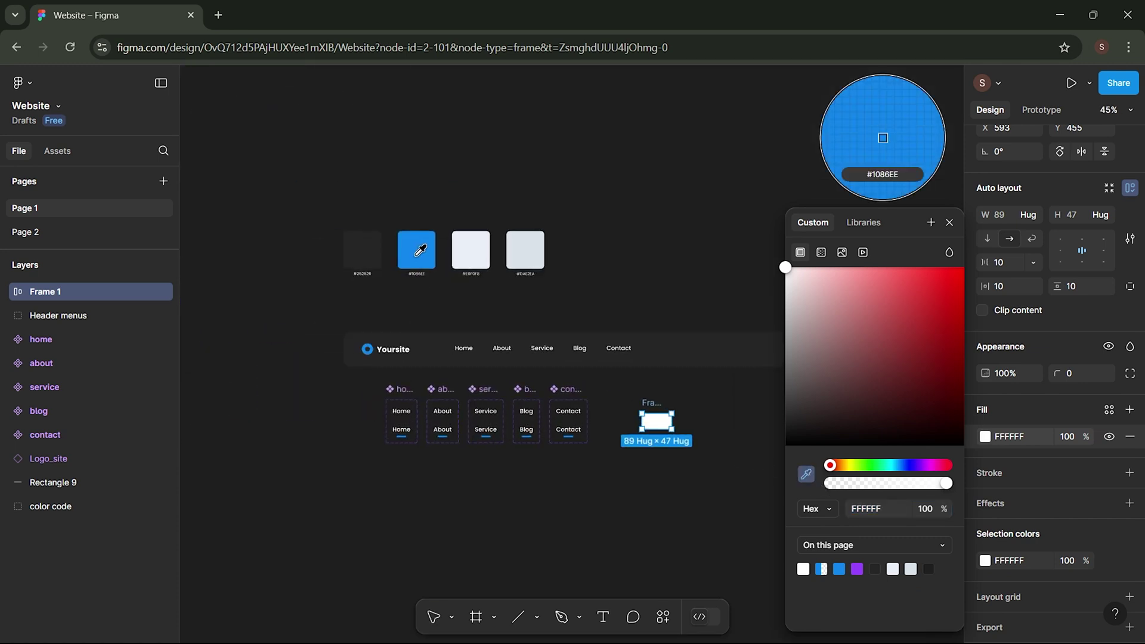
left_click(416, 249)
left_click(949, 221)
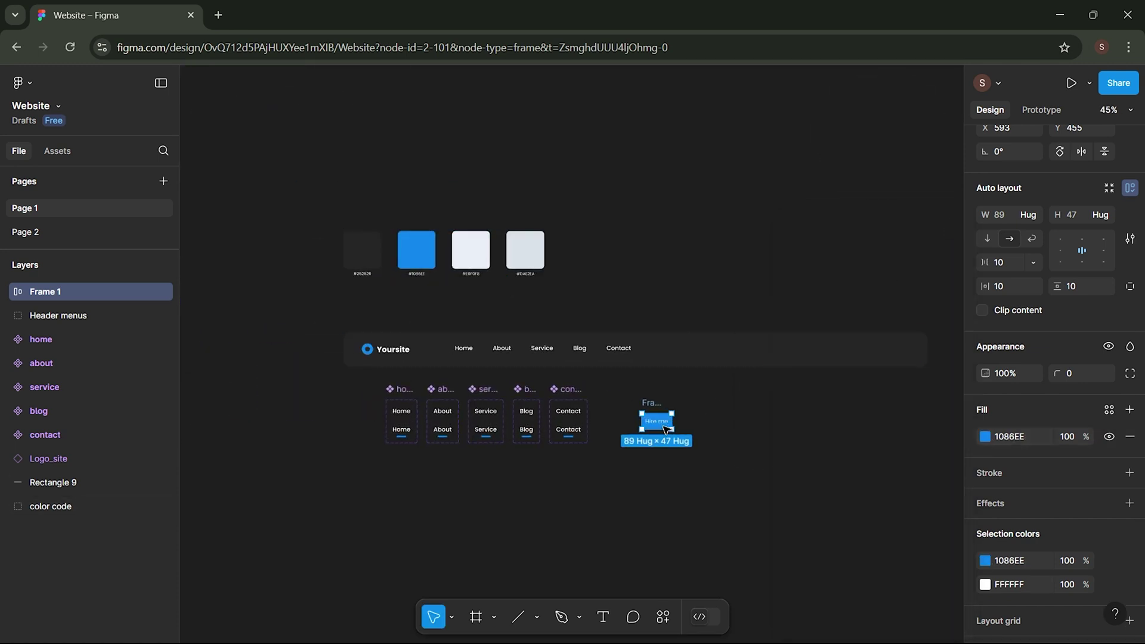
- Set the Hire me frame's horizontal padding to 28 and its vertical padding to 15
scroll(666, 429, "up", 8)
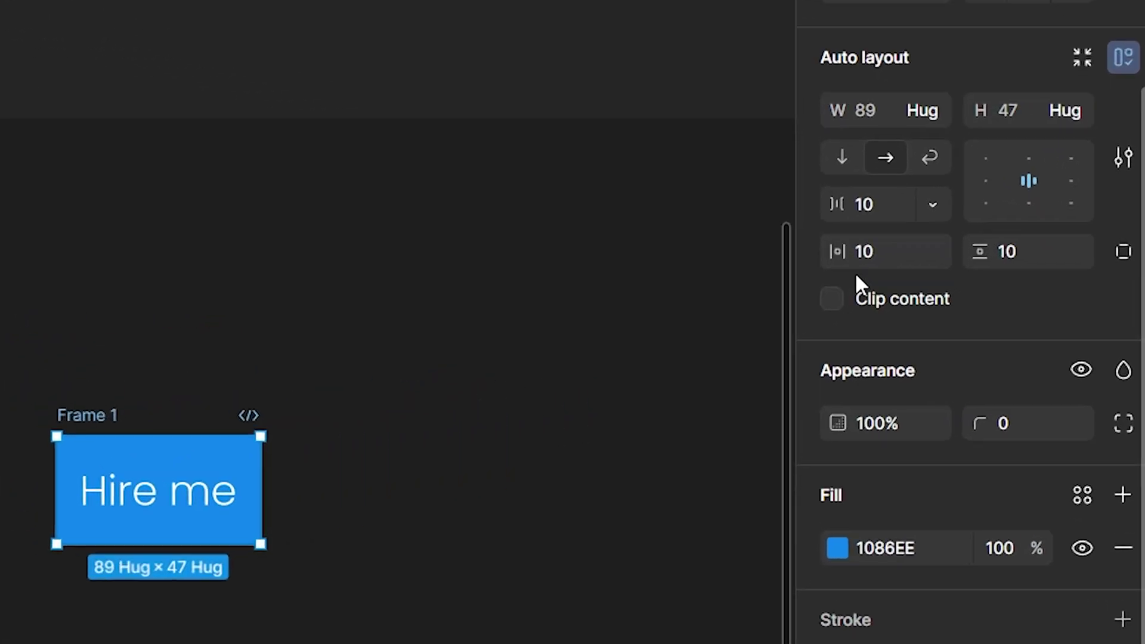
left_click(999, 289)
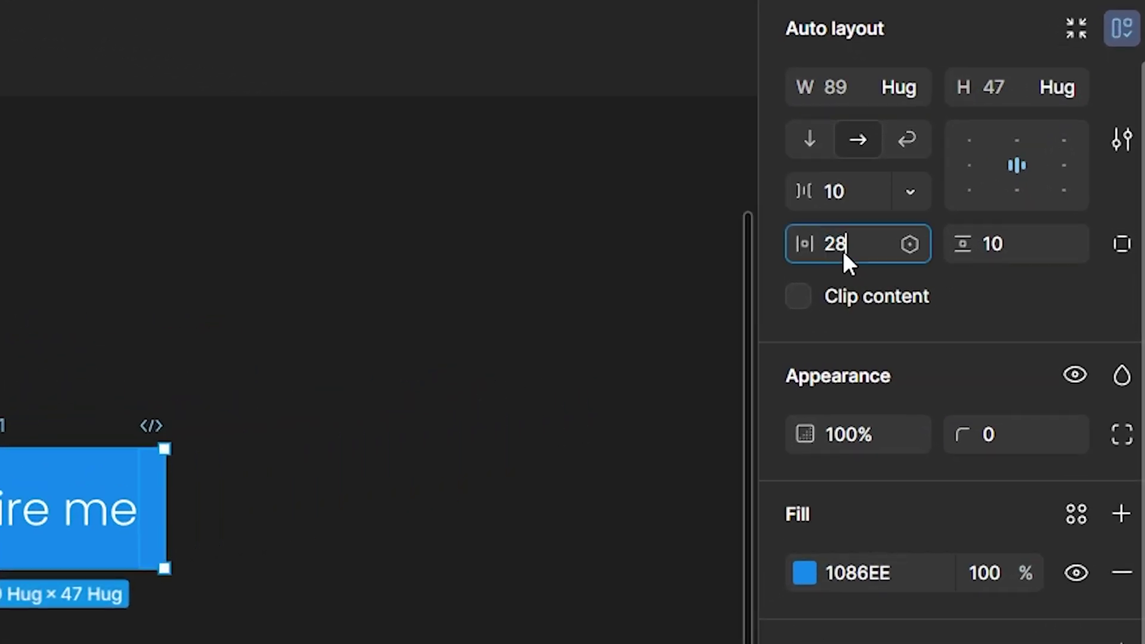
key("Return")
left_click(997, 241)
type("15")
key("Return")
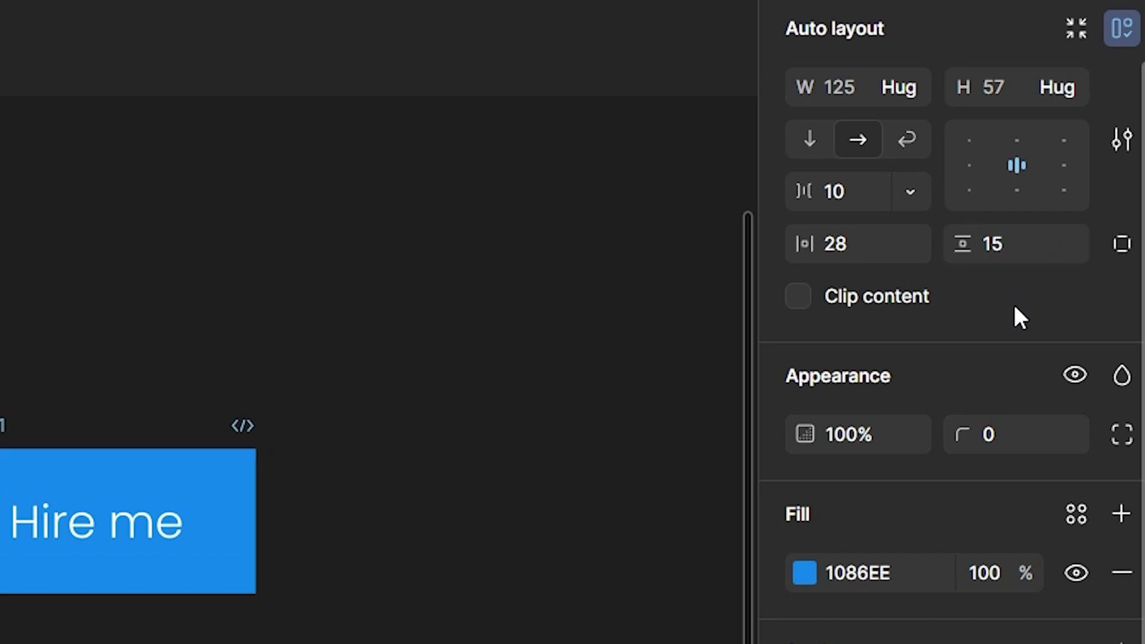
- Round the Hire me button's corners with a radius of 10
left_click(1014, 433)
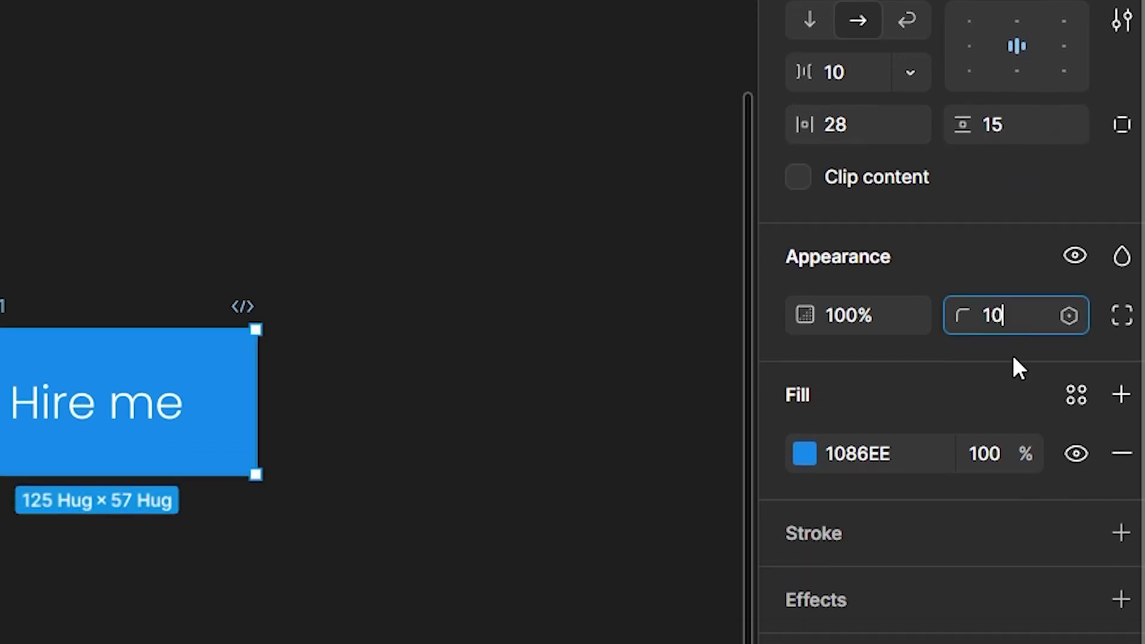
type("10")
key("Return")
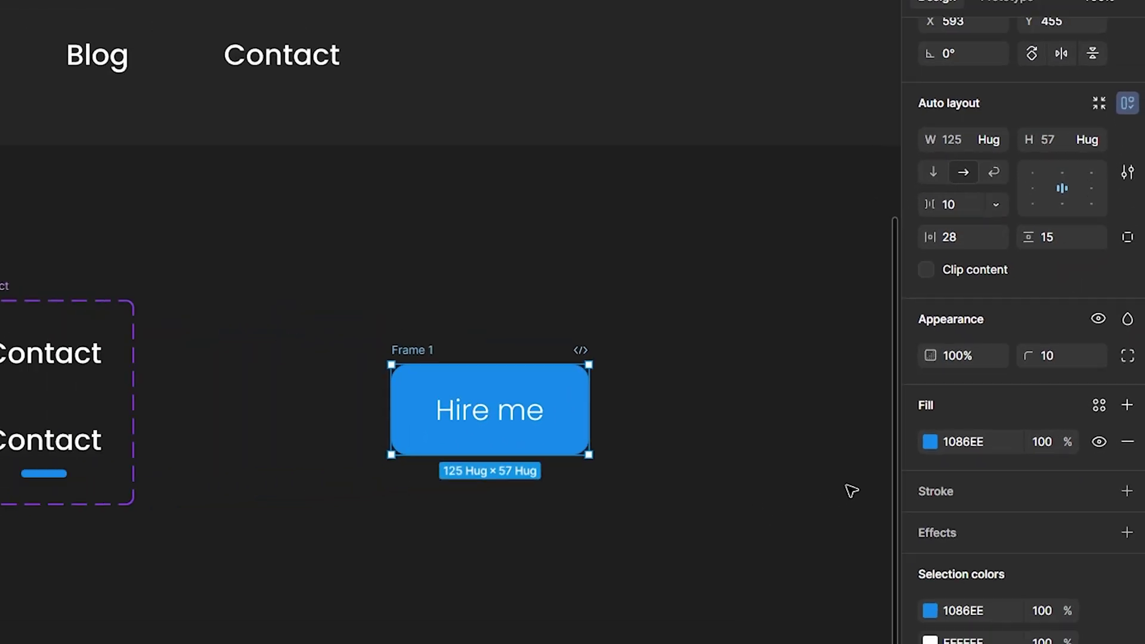
left_click(680, 531)
- Turn the Hire me button into a component and add a second variant to it
left_click(708, 417)
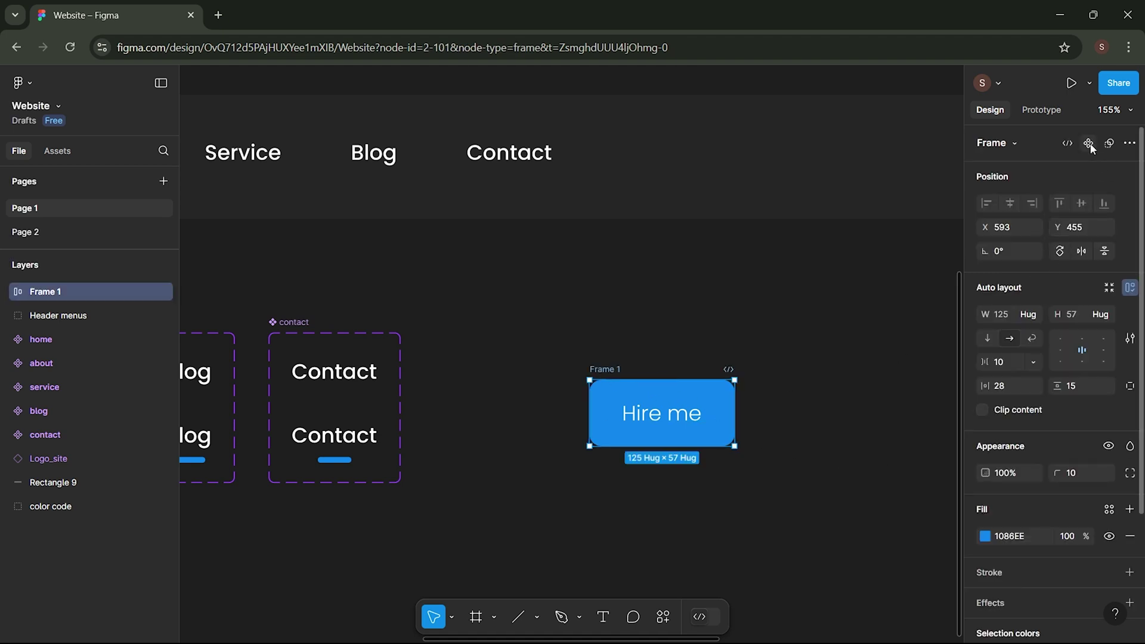
left_click(1089, 143)
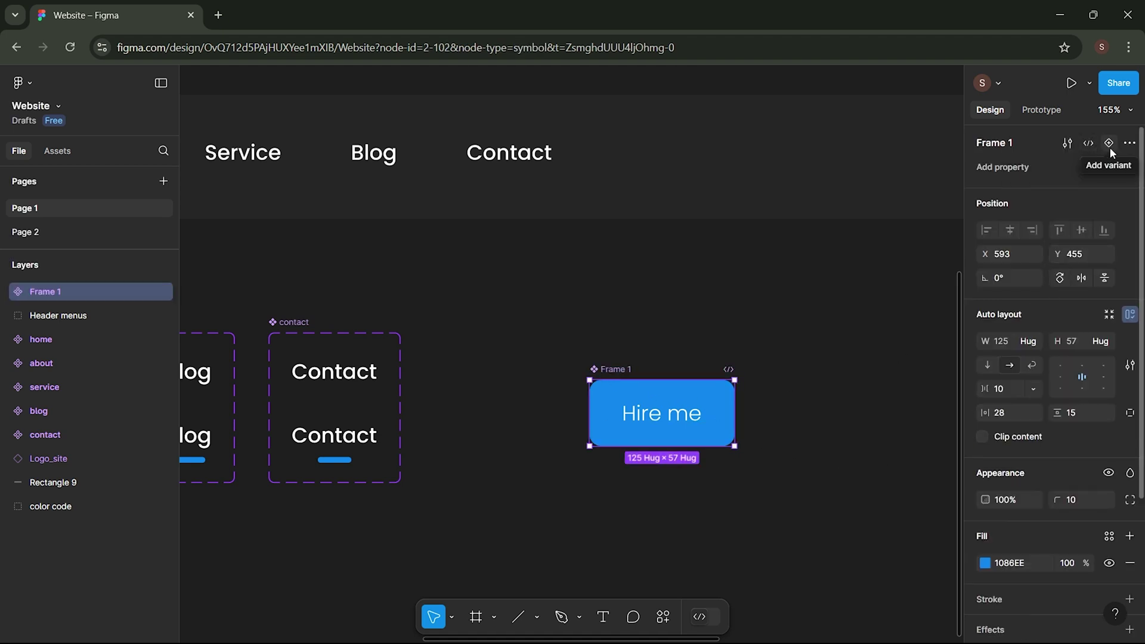
left_click(1109, 146)
scroll(899, 352, "down", 3)
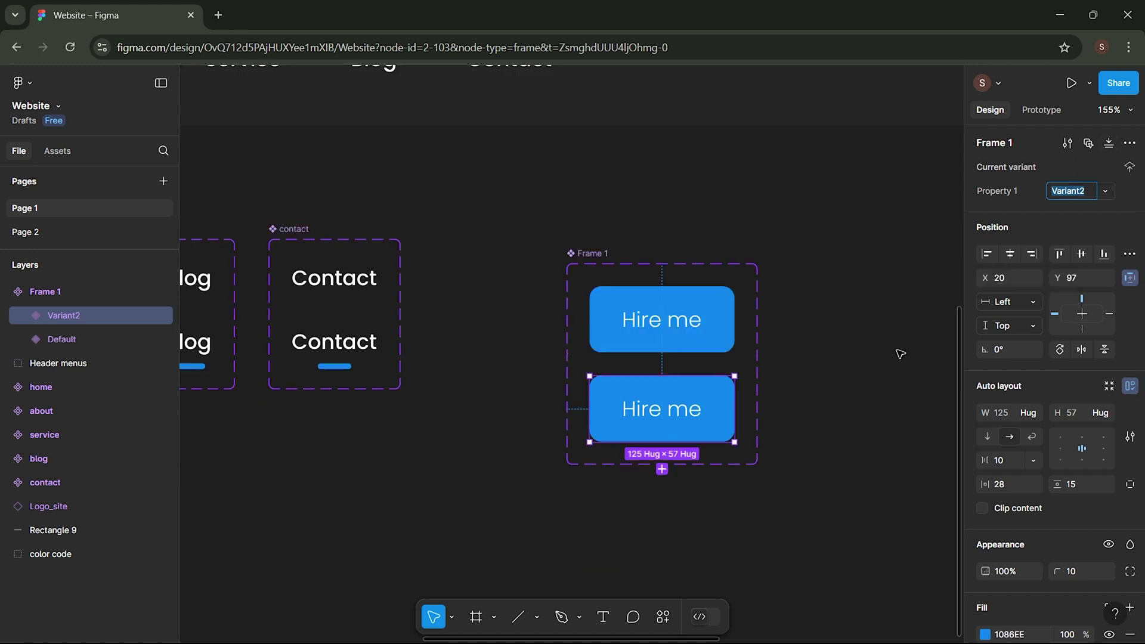
double_click(598, 255)
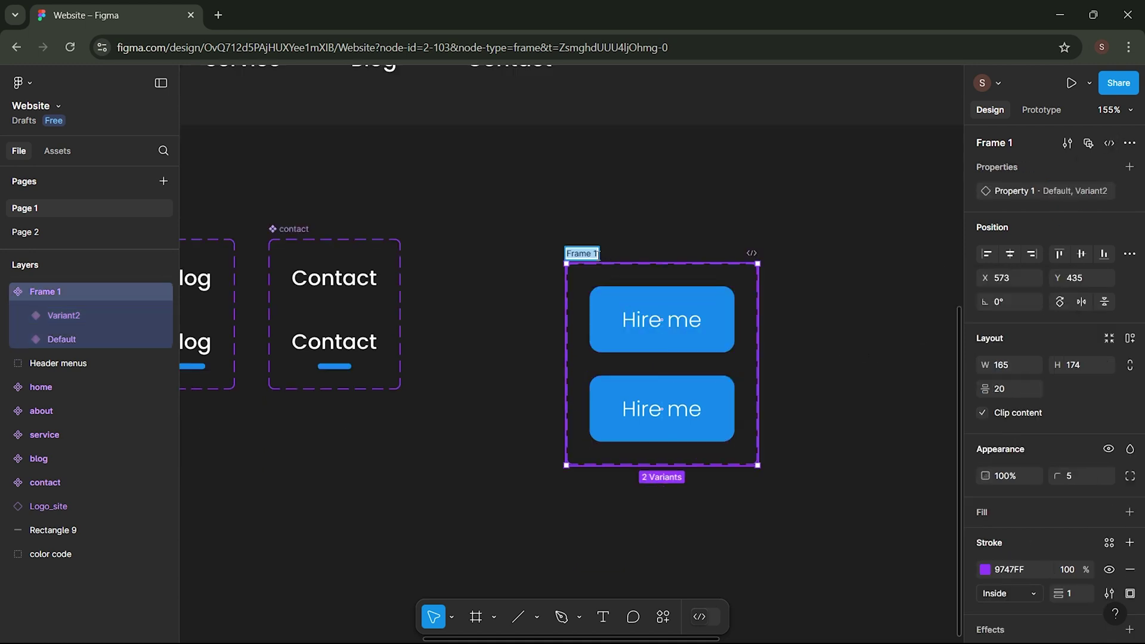
left_click(849, 340)
- Add a drop shadow to the second Hire me variant with a blur of 10 and a Y offset of 0
left_click(723, 412)
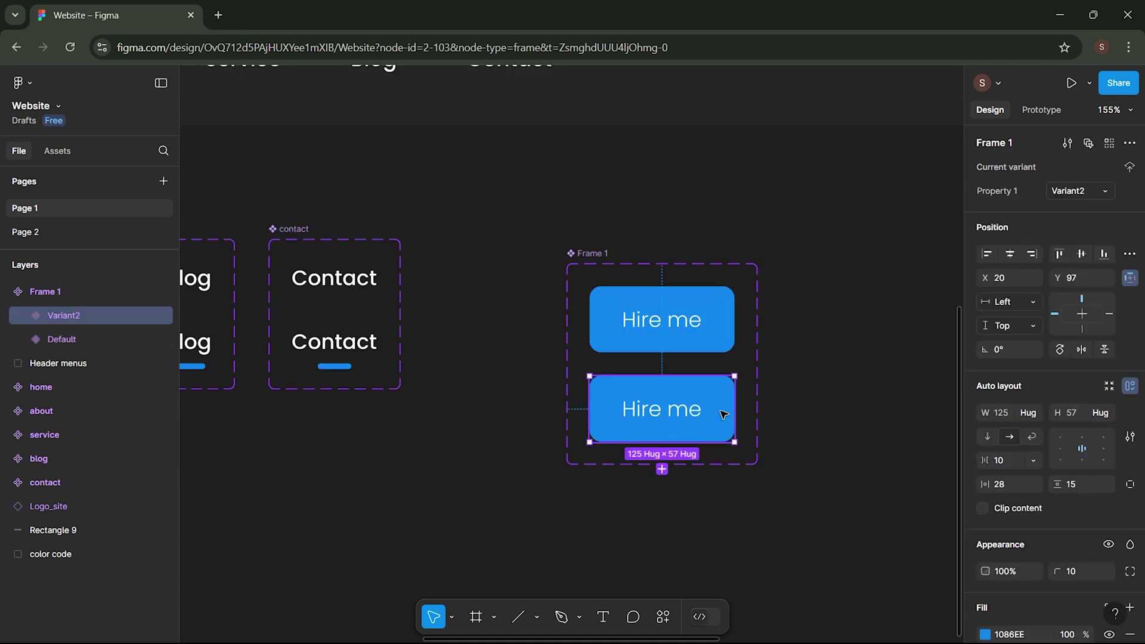
scroll(1037, 474, "down", 4)
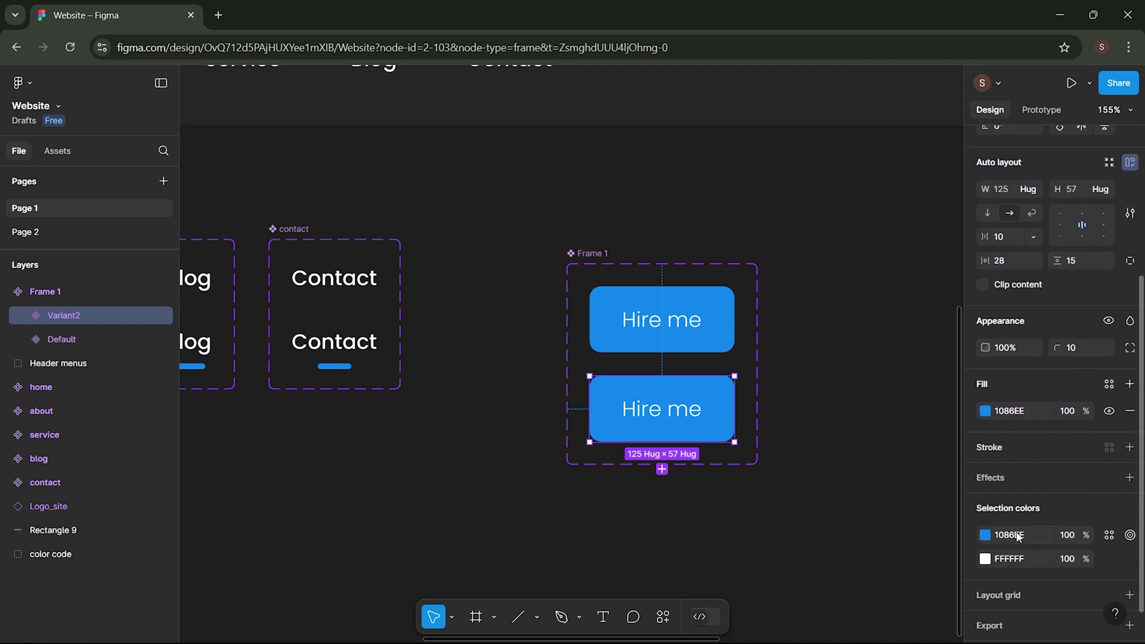
left_click(1004, 474)
scroll(1022, 477, "down", 1)
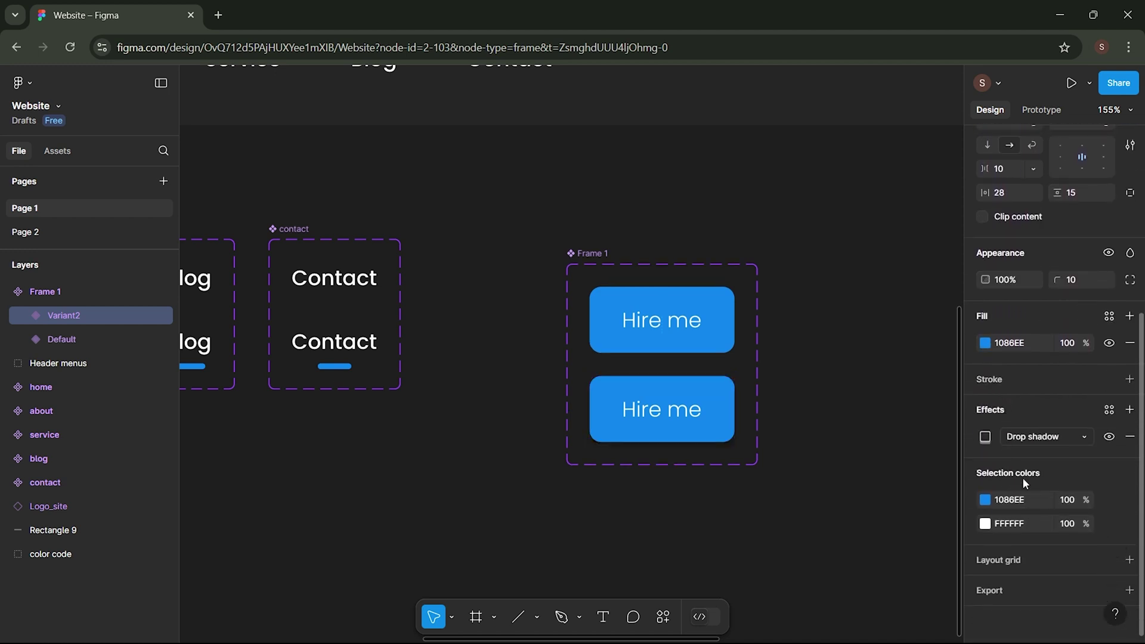
left_click(986, 438)
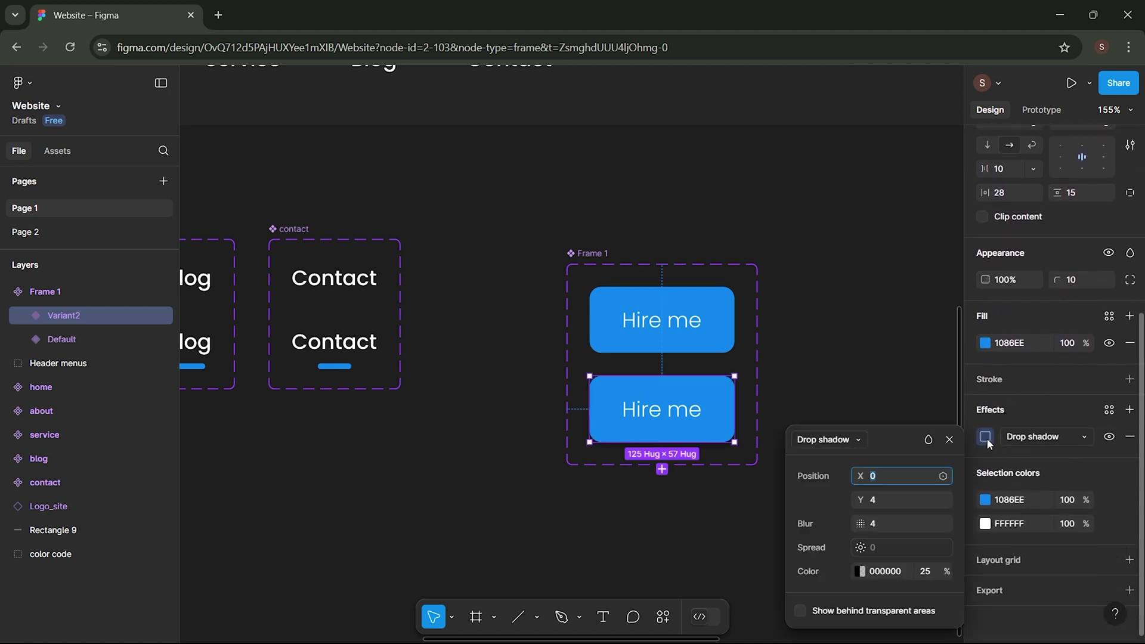
left_click(878, 527)
type("0")
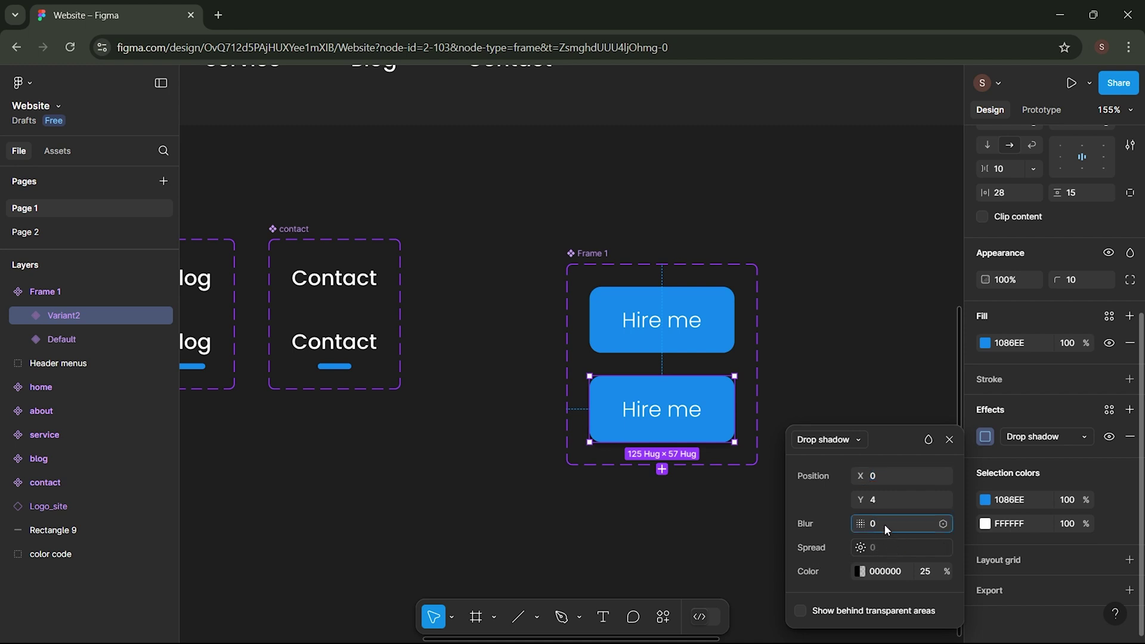
type("10")
left_click(883, 503)
type("0")
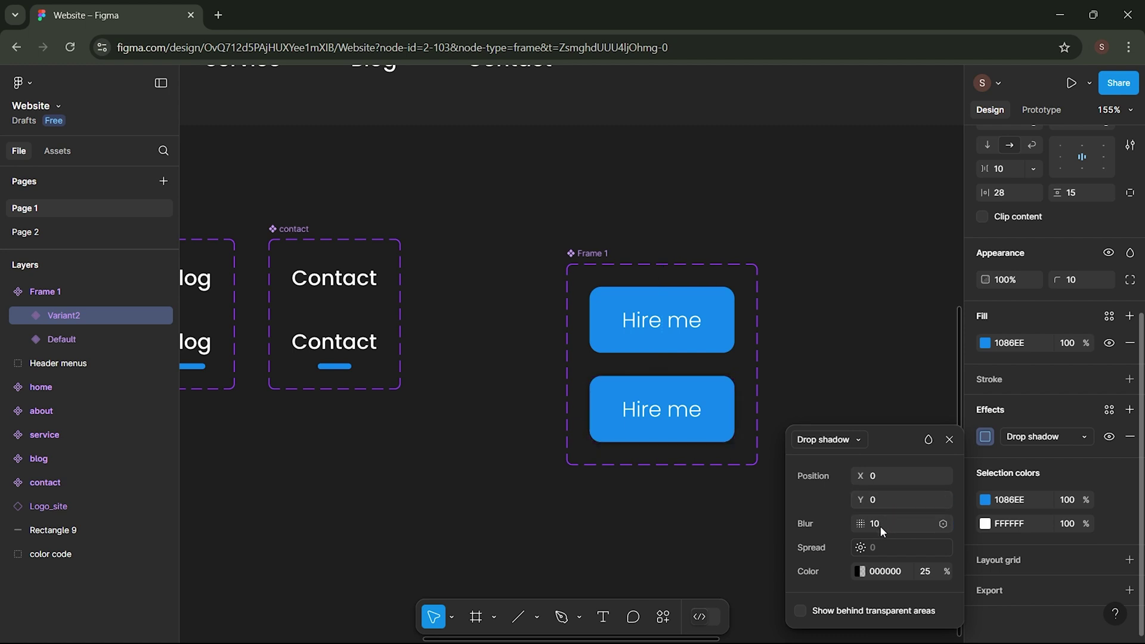
- Set the drop shadow's colour to blue 1086EE, sampled from the palette swatch above the navigation bar
left_click(860, 572)
left_click(626, 475)
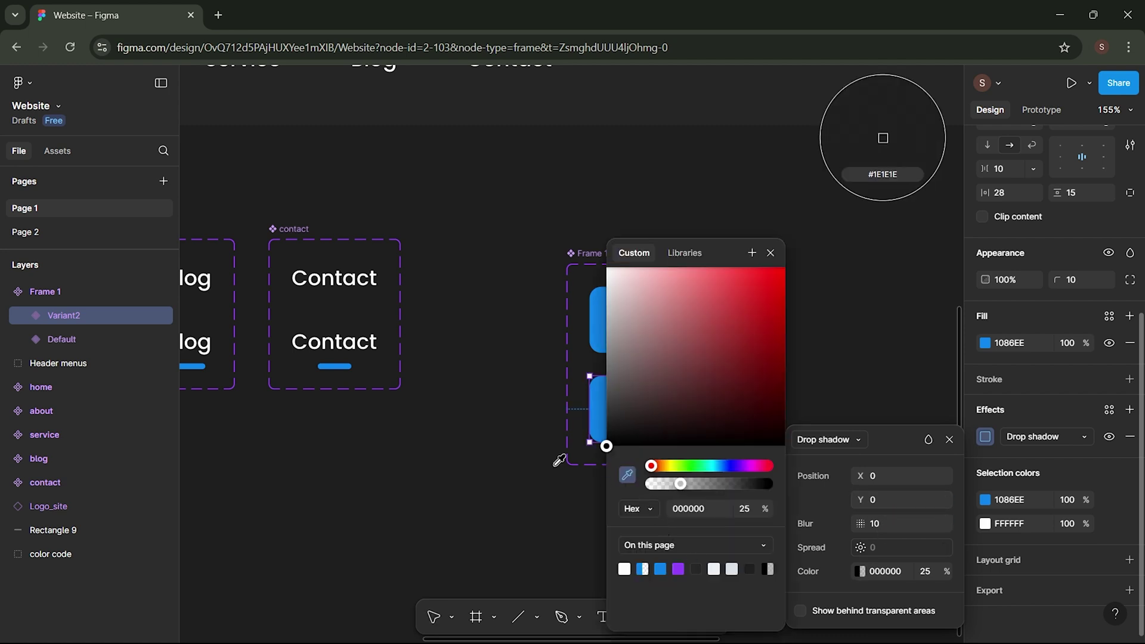
scroll(531, 456, "down", 6)
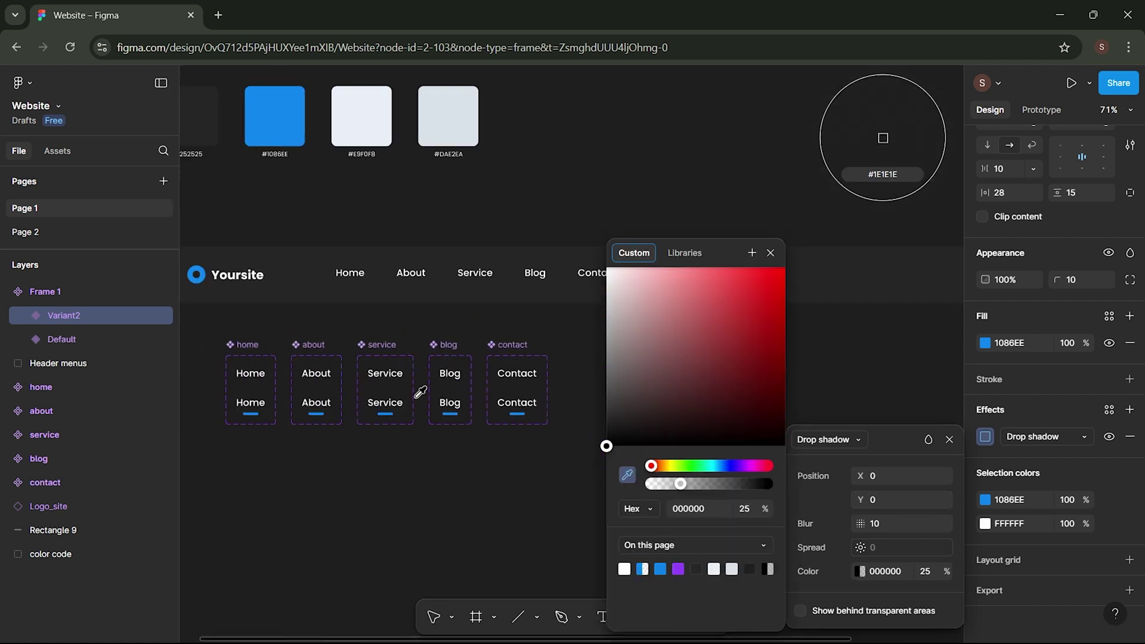
left_click(275, 116)
left_click(770, 253)
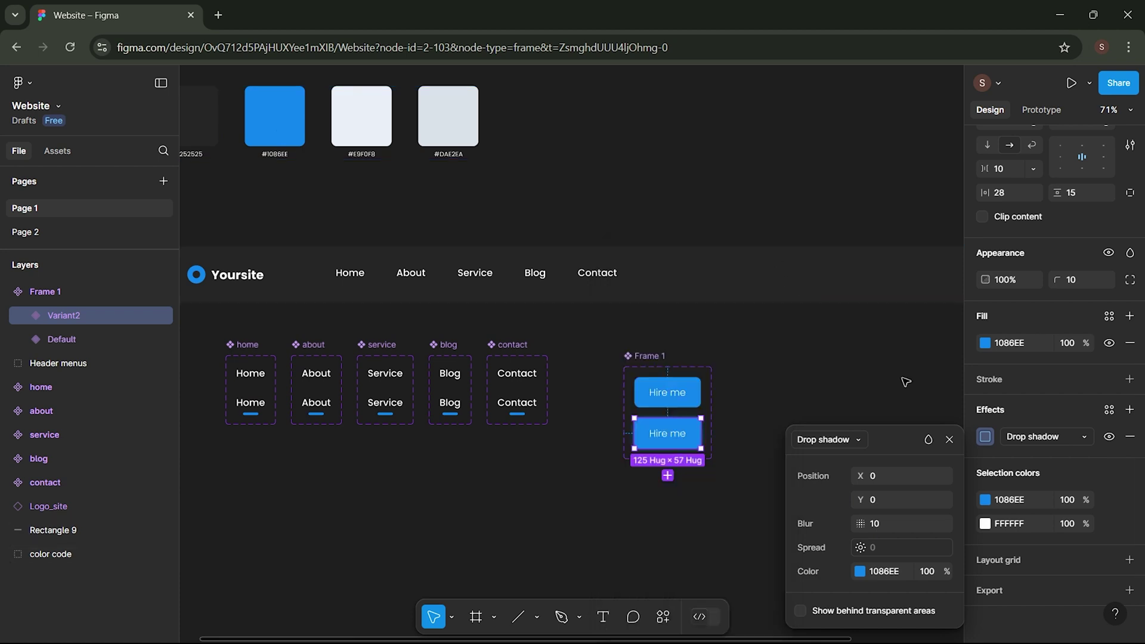
- Set the second Hire me variant's drop shadow blur to 15
scroll(727, 451, "up", 3)
scroll(725, 448, "up", 3)
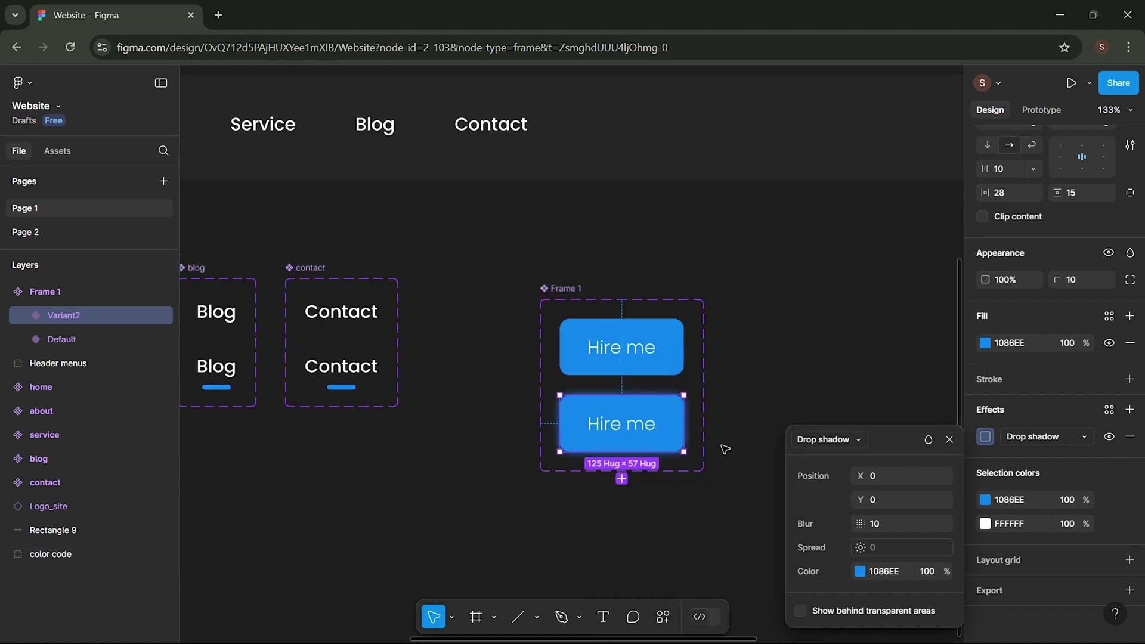
type("15")
key("Return")
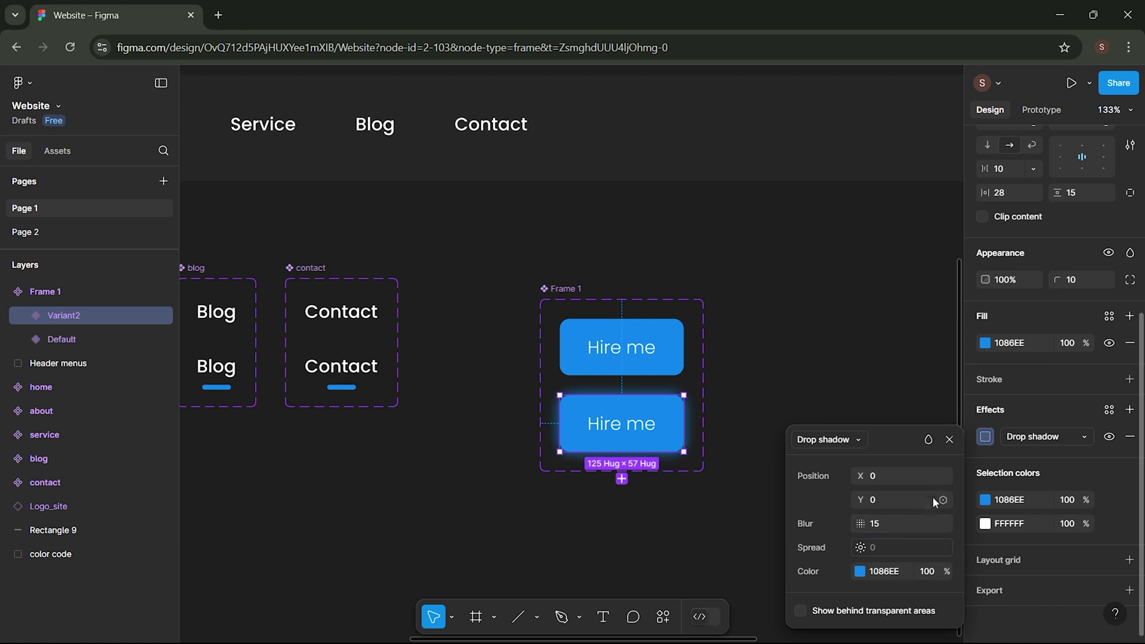
left_click(949, 439)
left_click(882, 439)
scroll(732, 481, "down", 3)
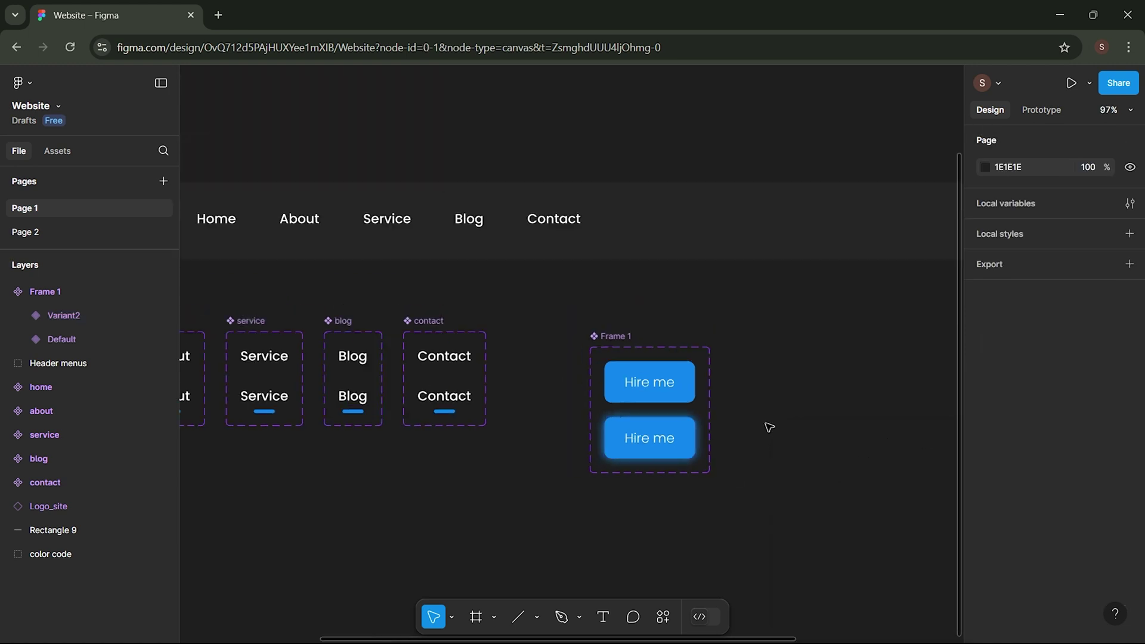
- Connect the default Hire me variant to Variant2 with a prototype interaction and open the interaction's trigger options
left_click(1041, 109)
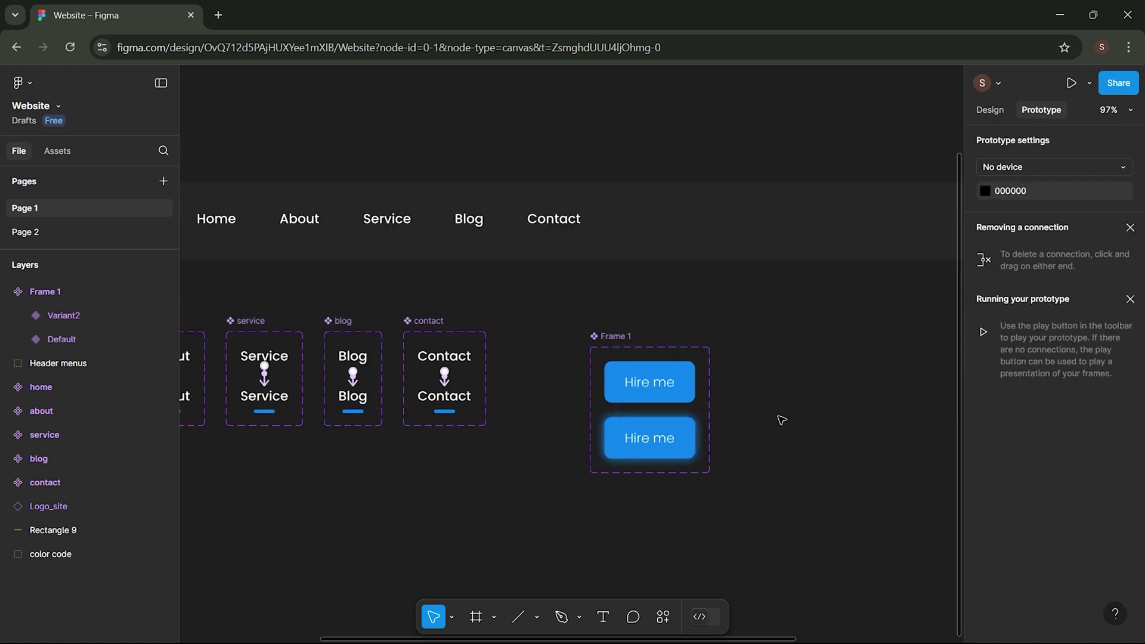
left_click(685, 395)
left_click_drag(649, 403, 651, 437)
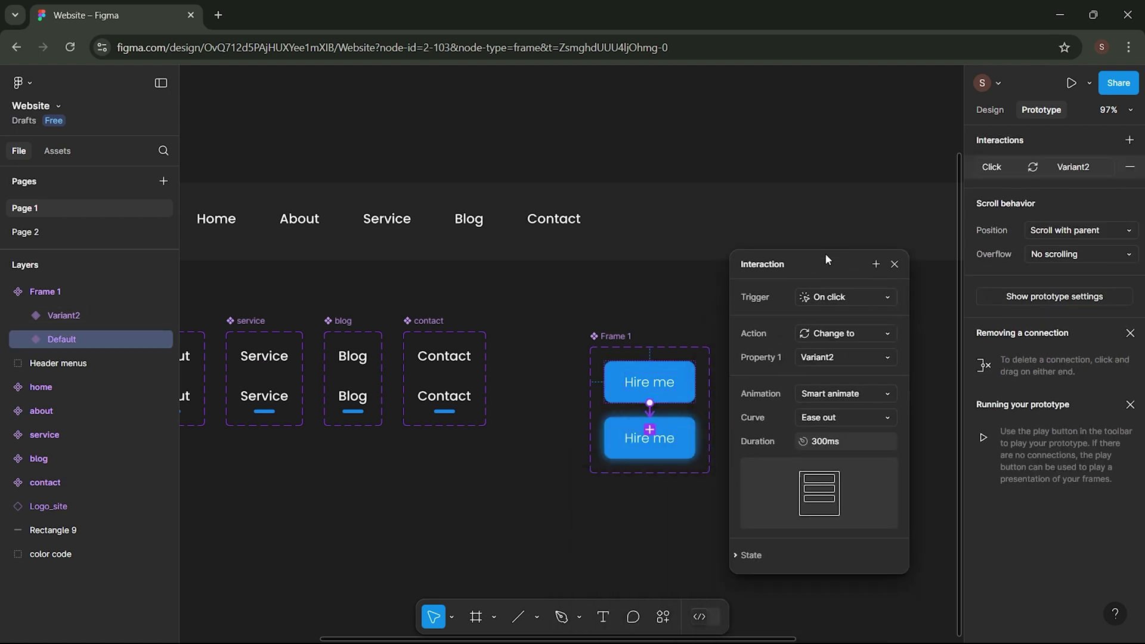
left_click(888, 300)
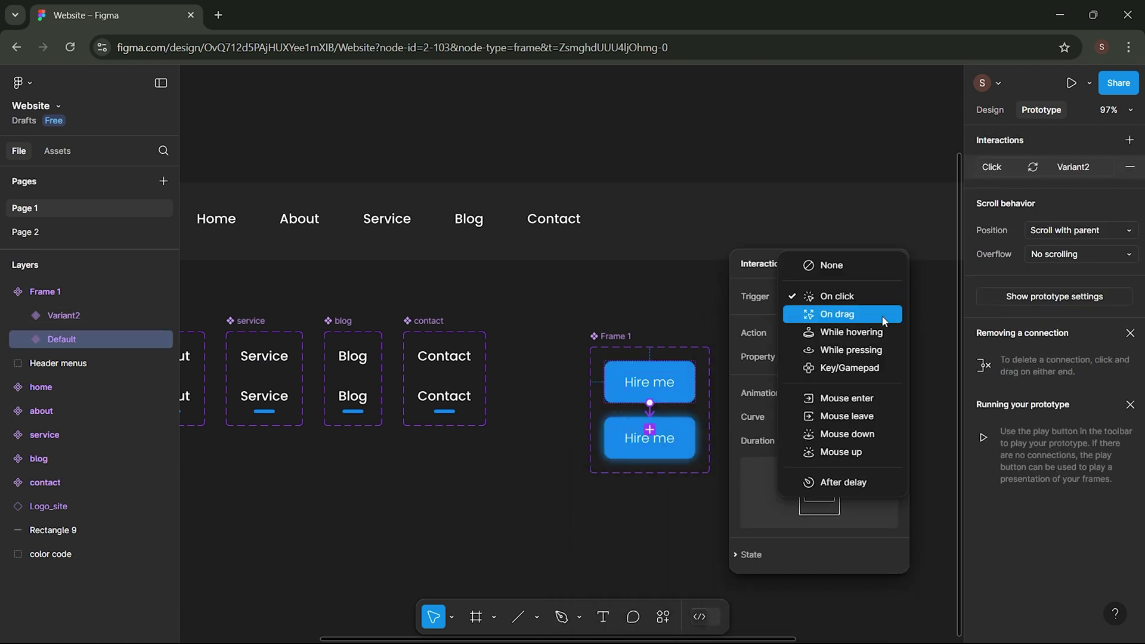
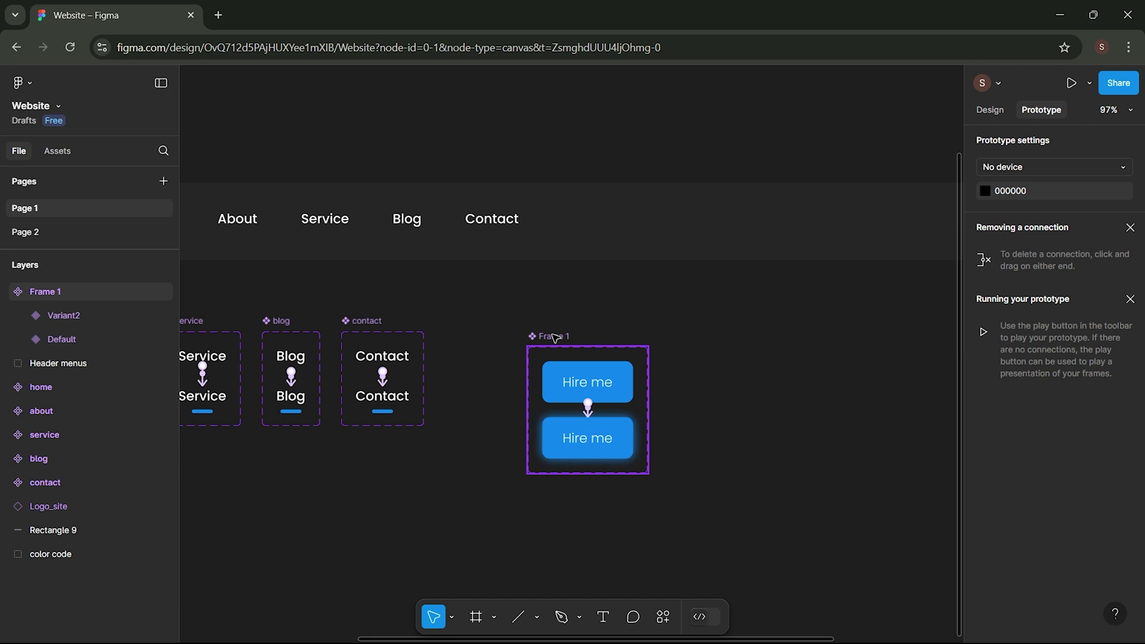
- Rename the Hire me component set to Button
double_click(65, 290)
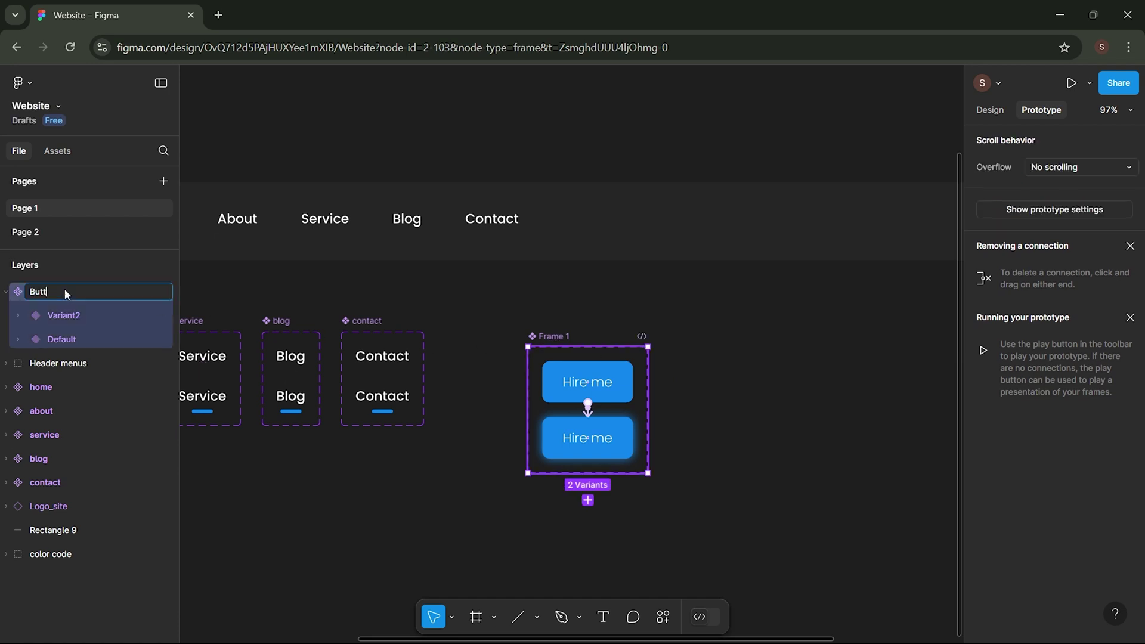
key("Return")
left_click(426, 558)
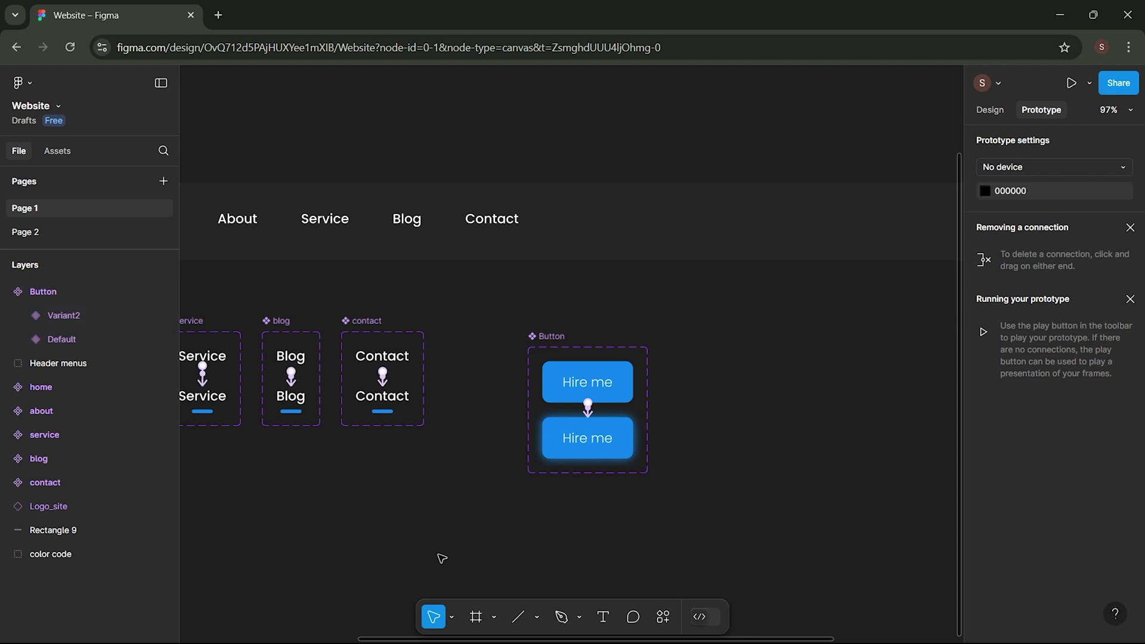
- Place an instance of the default Hire me button inside the navigation bar near its right end
scroll(476, 551, "right", 2)
scroll(477, 545, "right", 8)
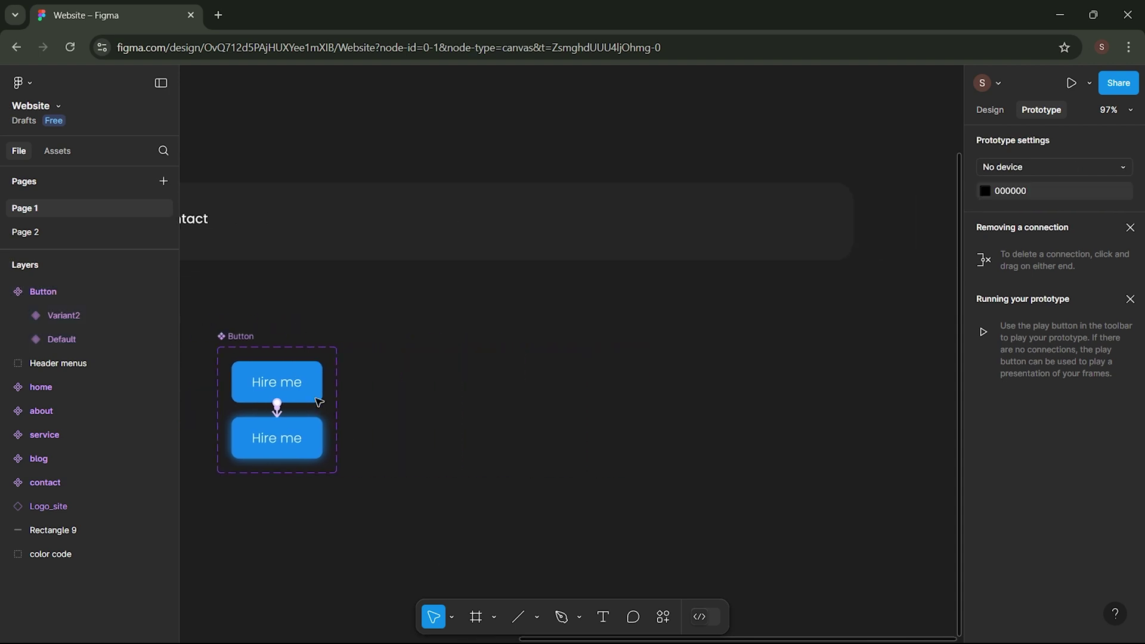
left_click(303, 394)
left_click(989, 109)
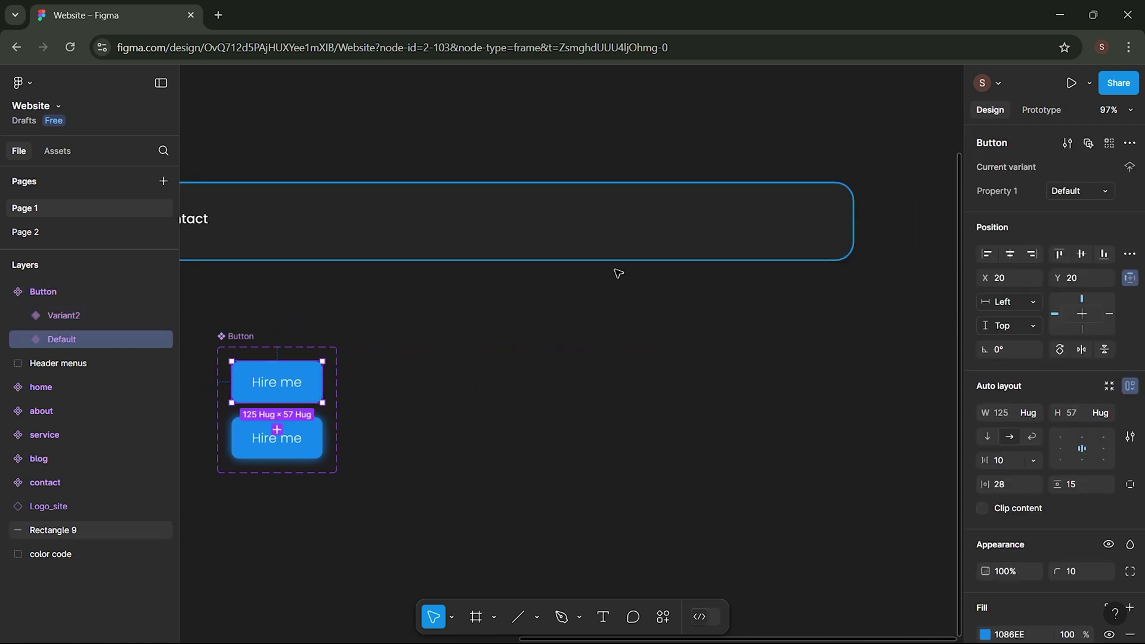
left_click_drag(306, 382, 740, 220)
left_click(743, 316)
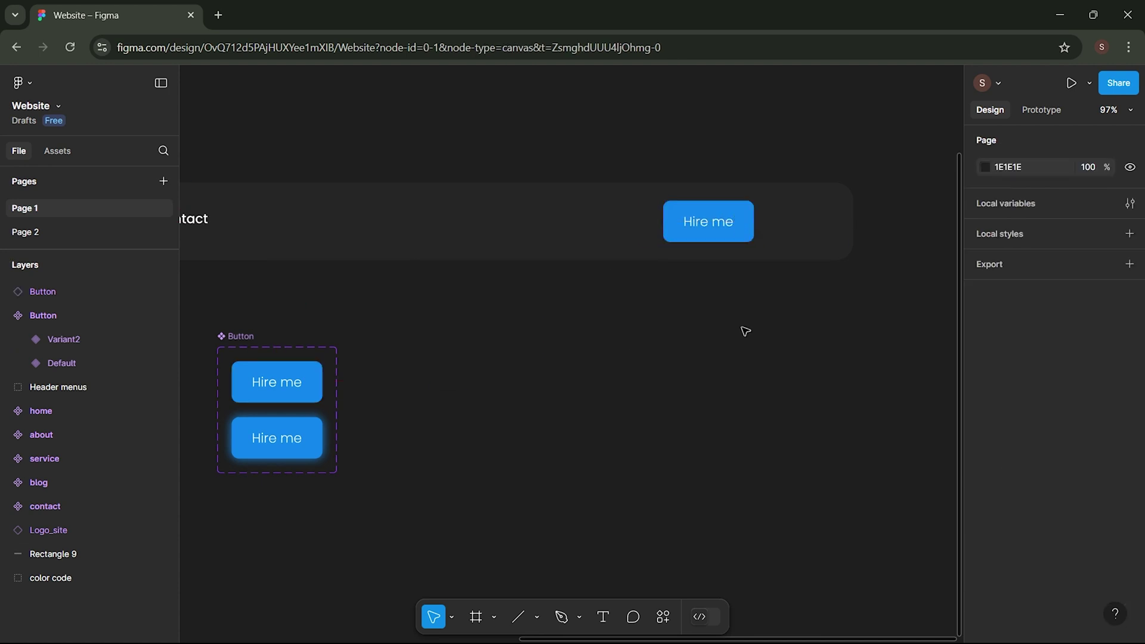
- Group the Yoursite logo with the Hire me button in the navigation bar
scroll(743, 327, "down", 5)
scroll(745, 331, "left", 3)
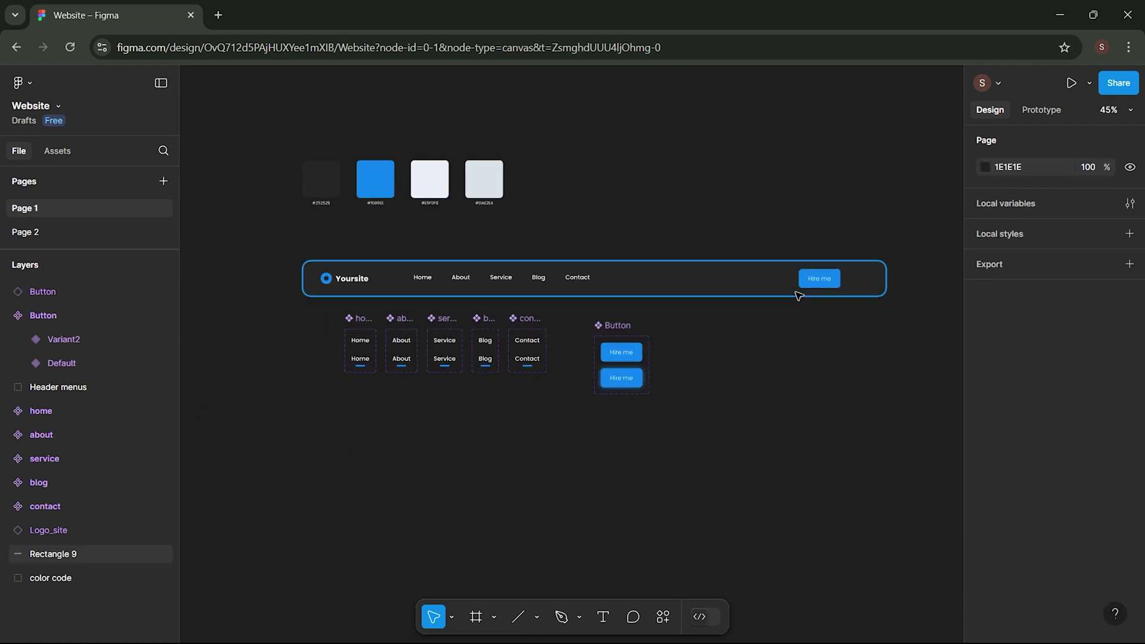
left_click(814, 282)
scroll(805, 319, "up", 4)
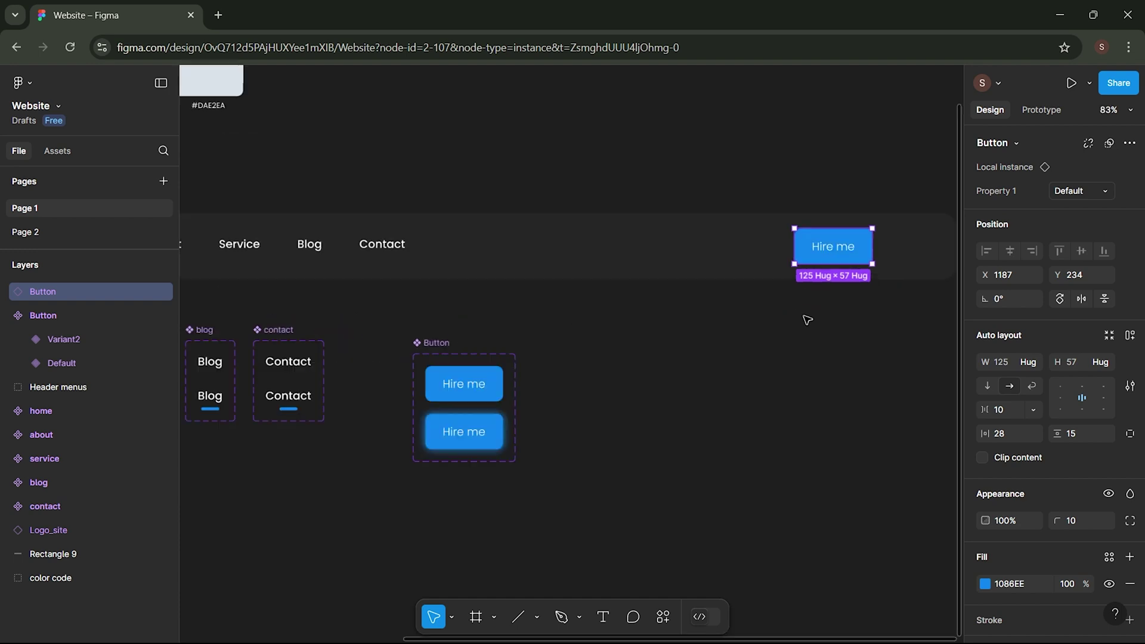
scroll(807, 312, "down", 3)
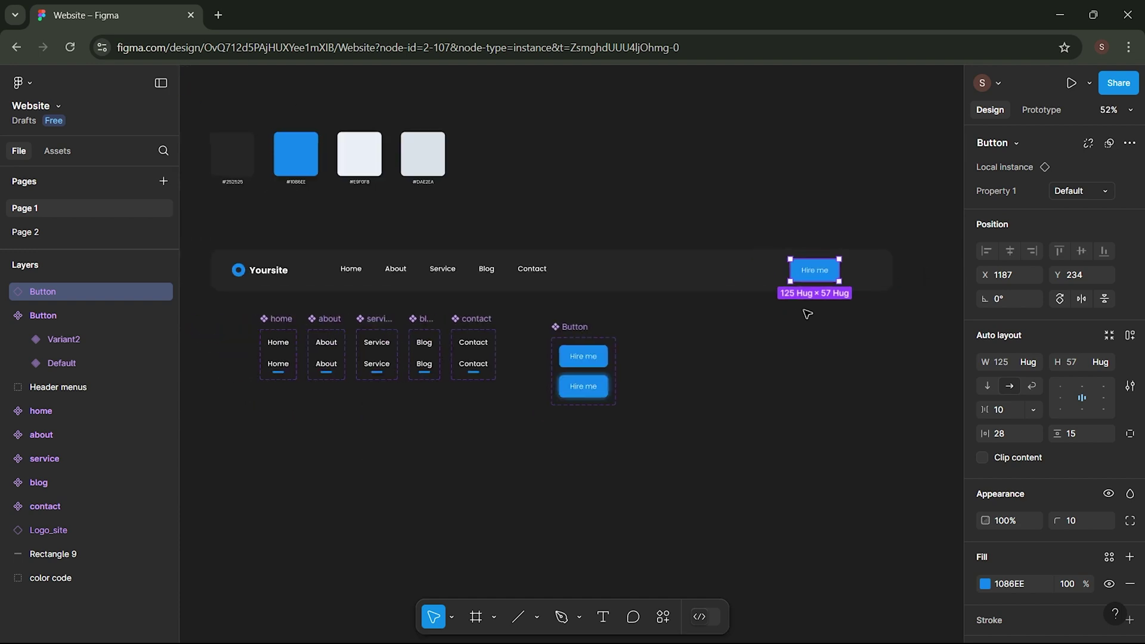
scroll(805, 316, "left", 2)
left_click(328, 270)
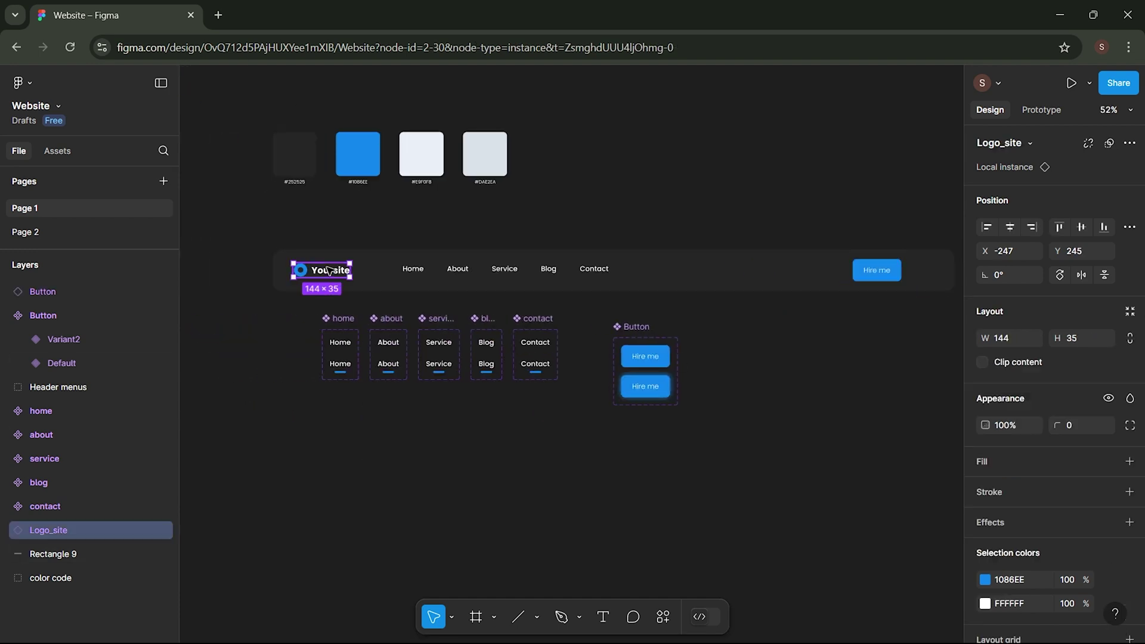
left_click(878, 278, "shift")
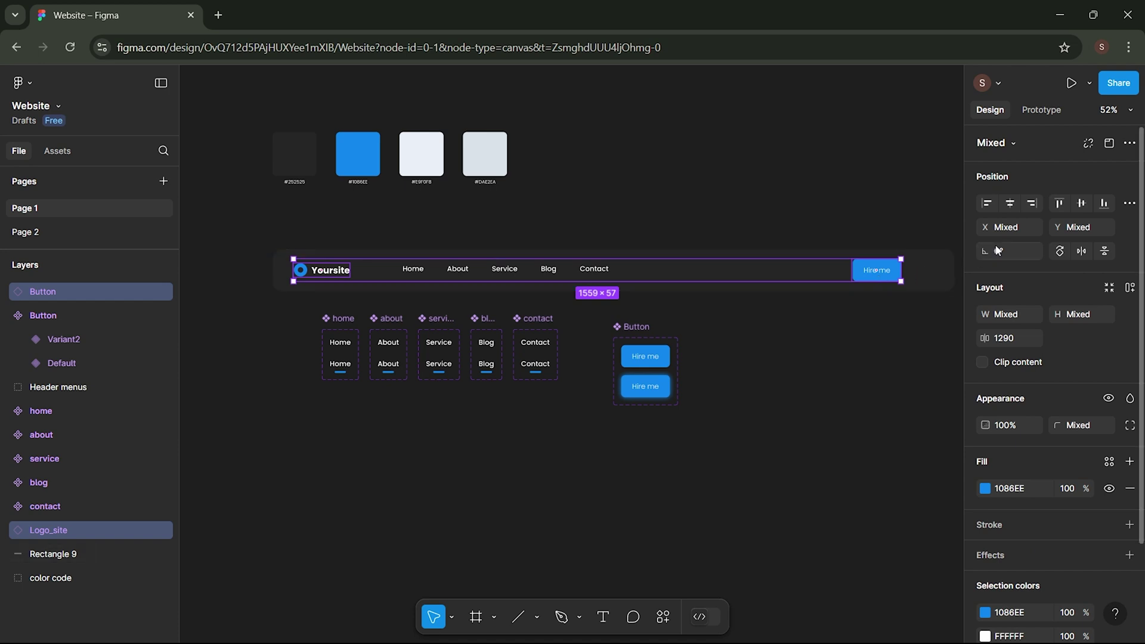
right_click(891, 276)
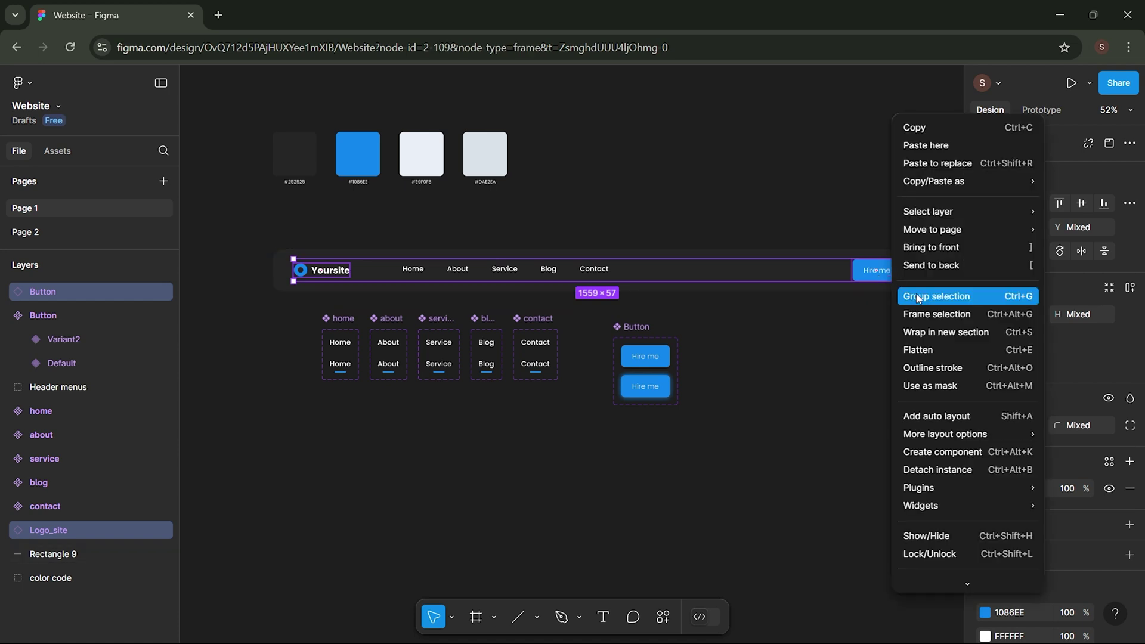
left_click(917, 297)
- Centre the logo and button group horizontally on the navigation bar's background rectangle and ungroup it
left_click(943, 285, "shift")
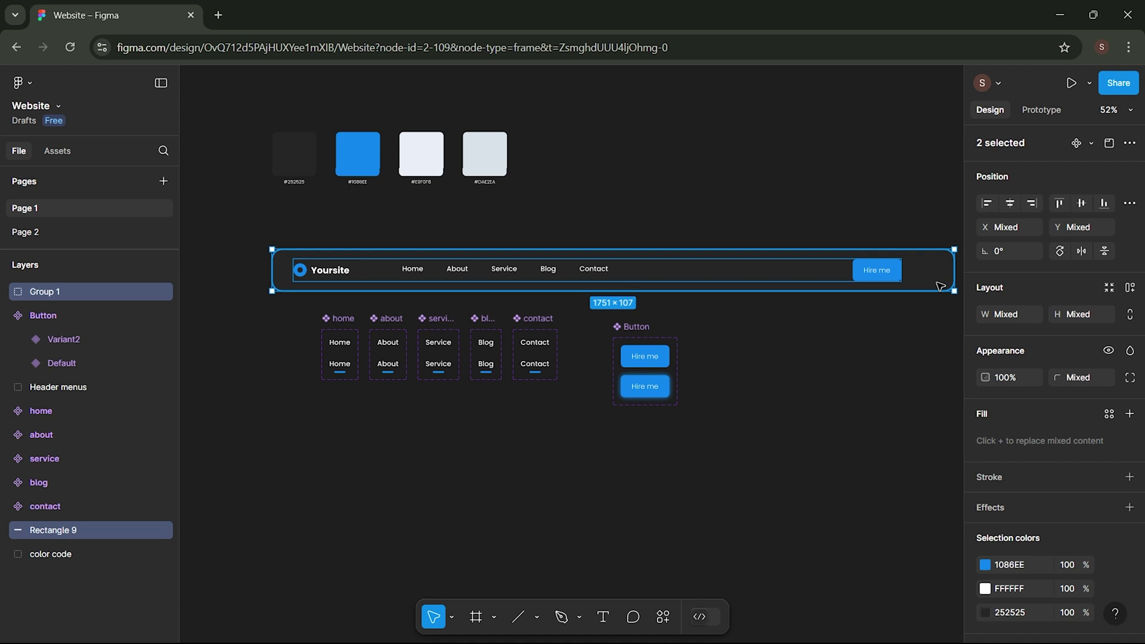
left_click(1009, 203)
left_click(932, 337)
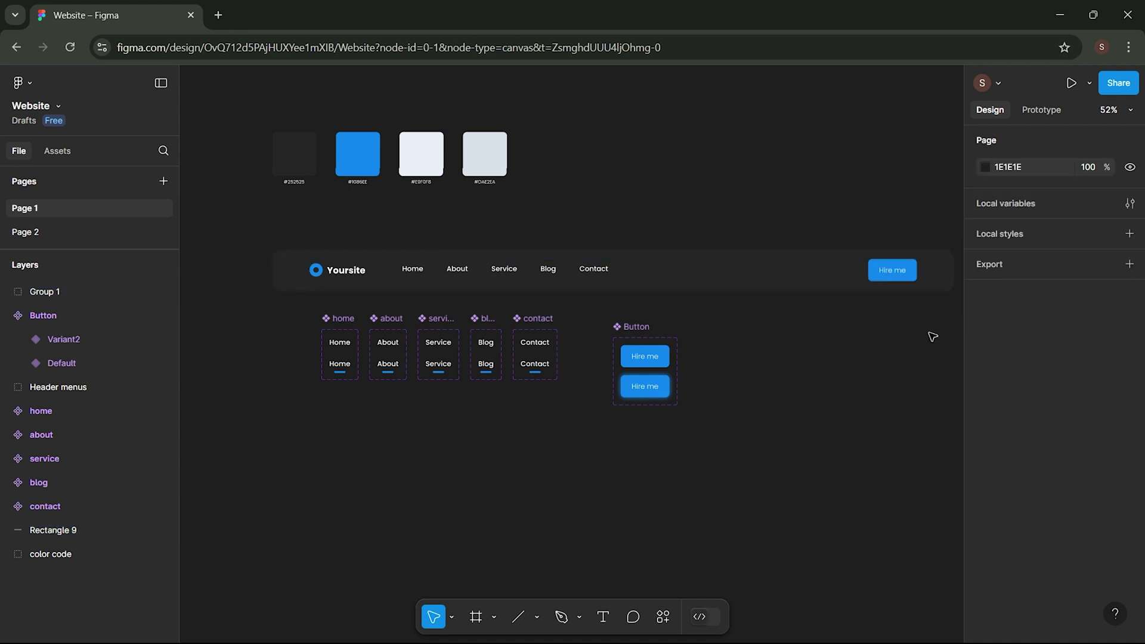
right_click(895, 271)
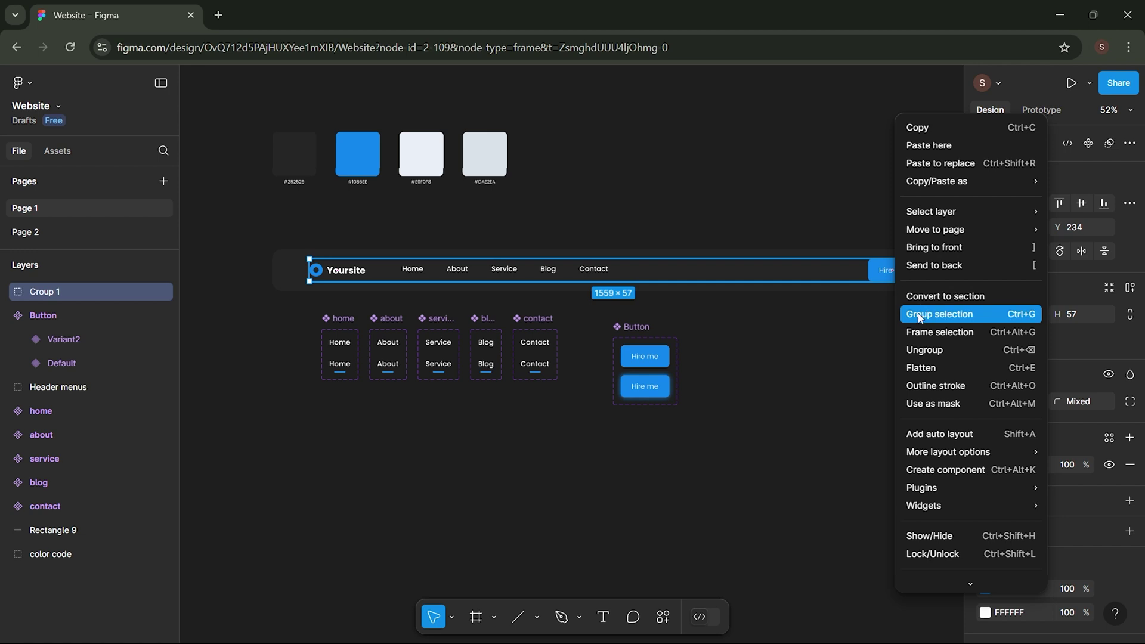
left_click(924, 349)
left_click(846, 364)
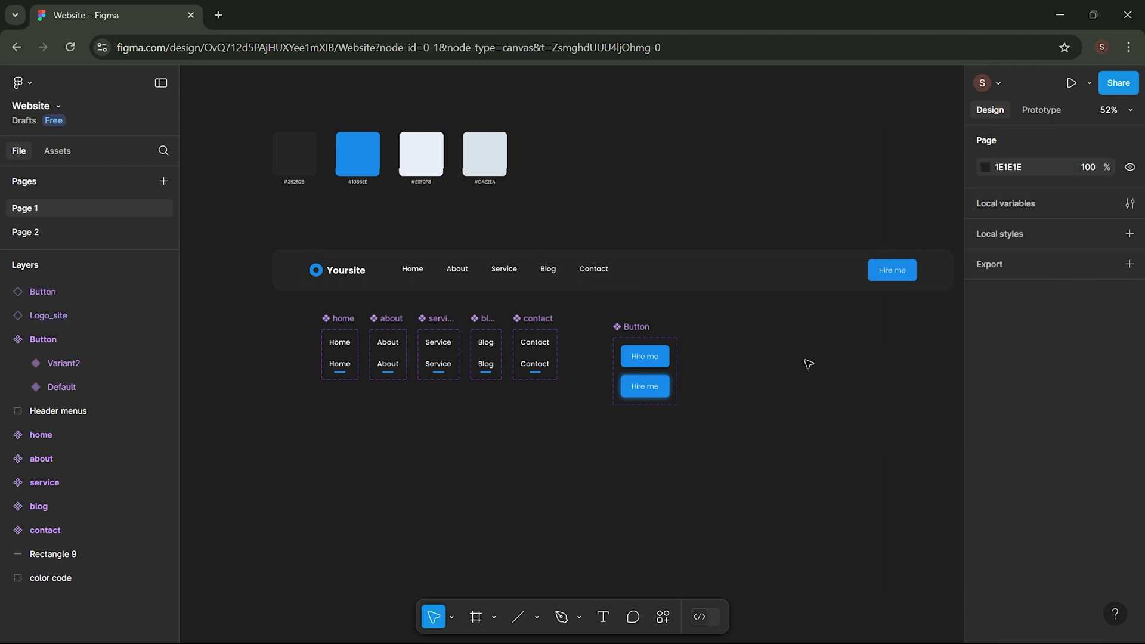
- Centre the Header menus group horizontally on the navigation bar's background rectangle
left_click(496, 267)
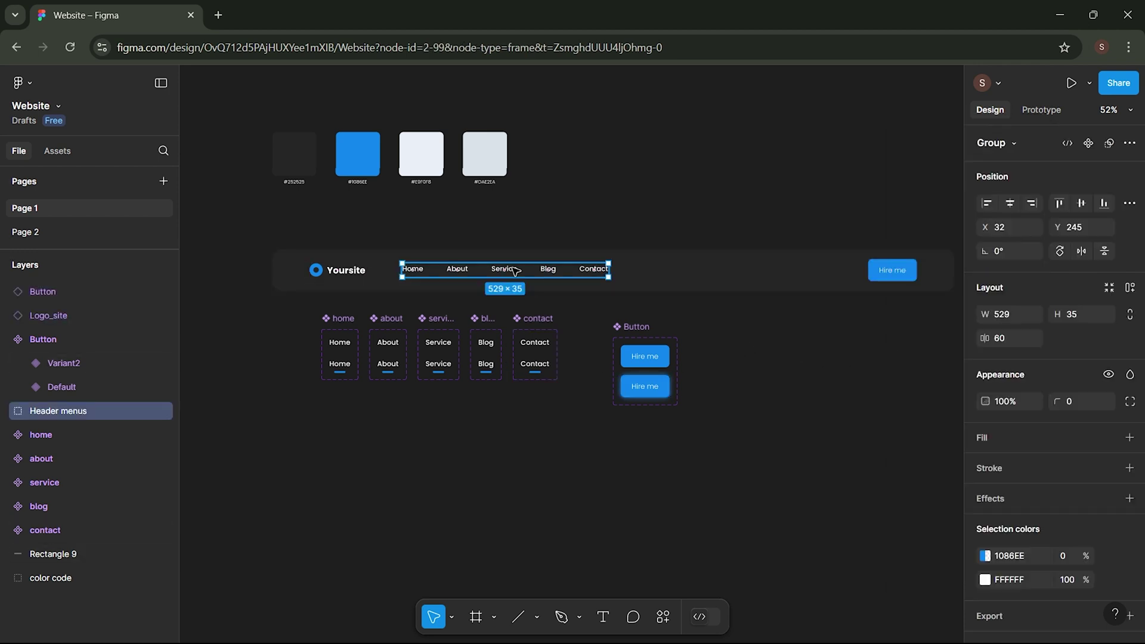
left_click(692, 277, "shift")
left_click(1009, 203)
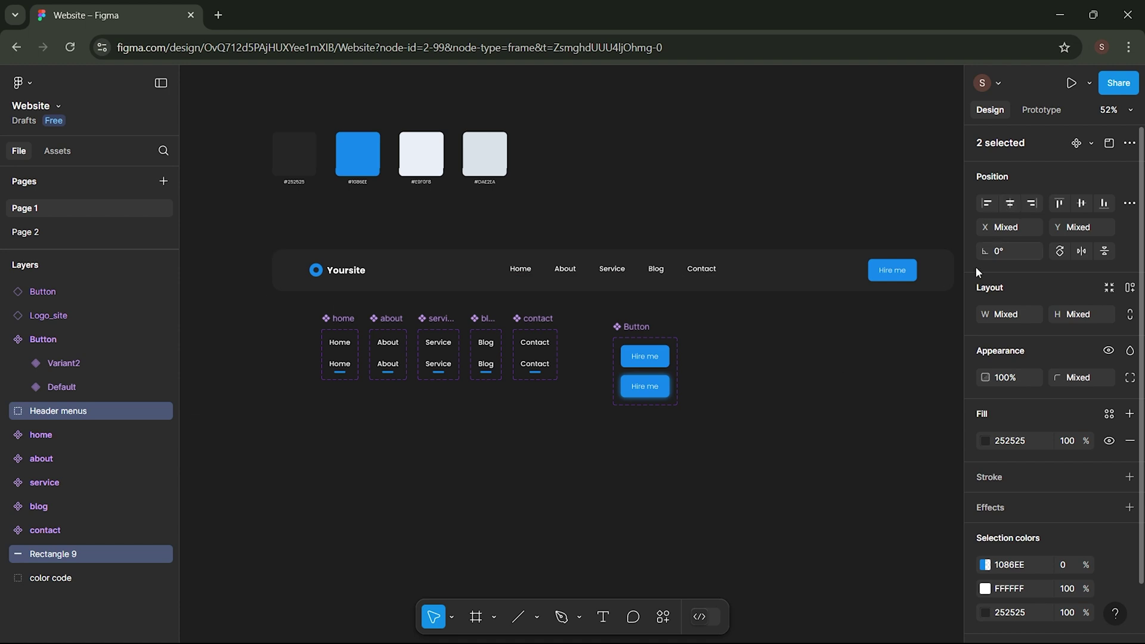
left_click(457, 407)
- Group the logo, the menu links, the Hire me button and the background rectangle together
left_click_drag(290, 238, 930, 286)
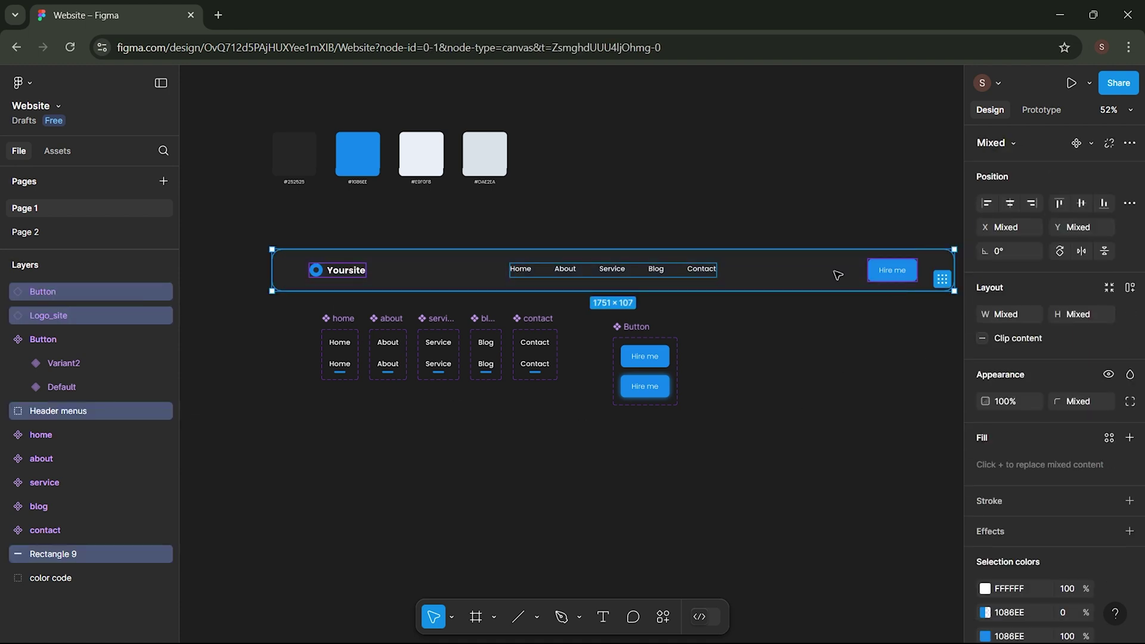
right_click(840, 274)
left_click(868, 278)
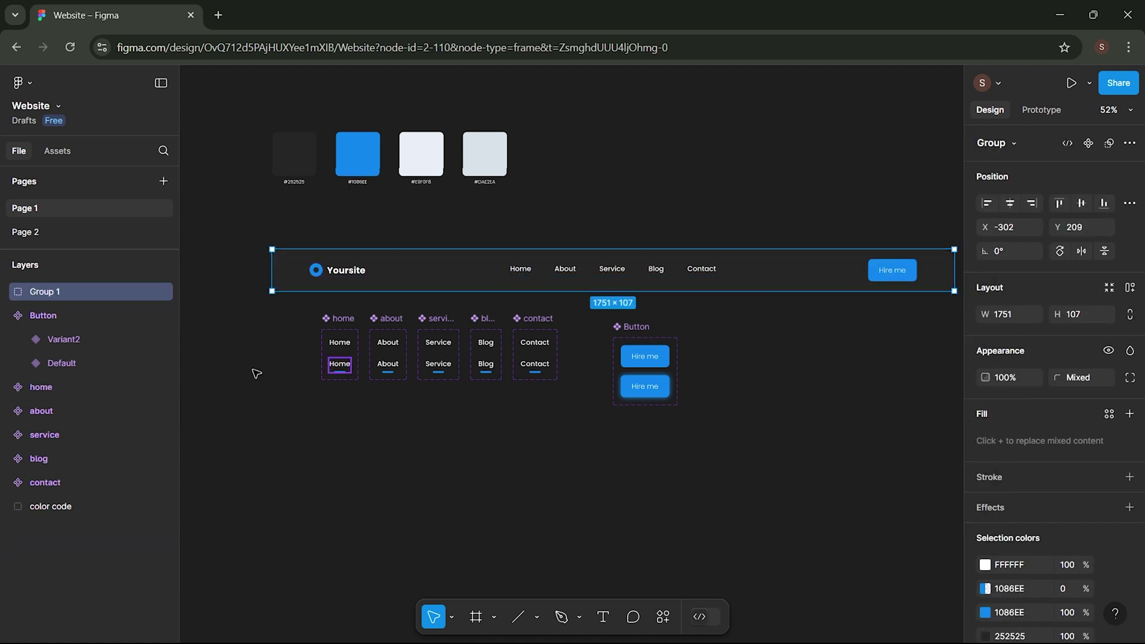
- Rename the navigation bar group as Header
double_click(53, 298)
type("Head")
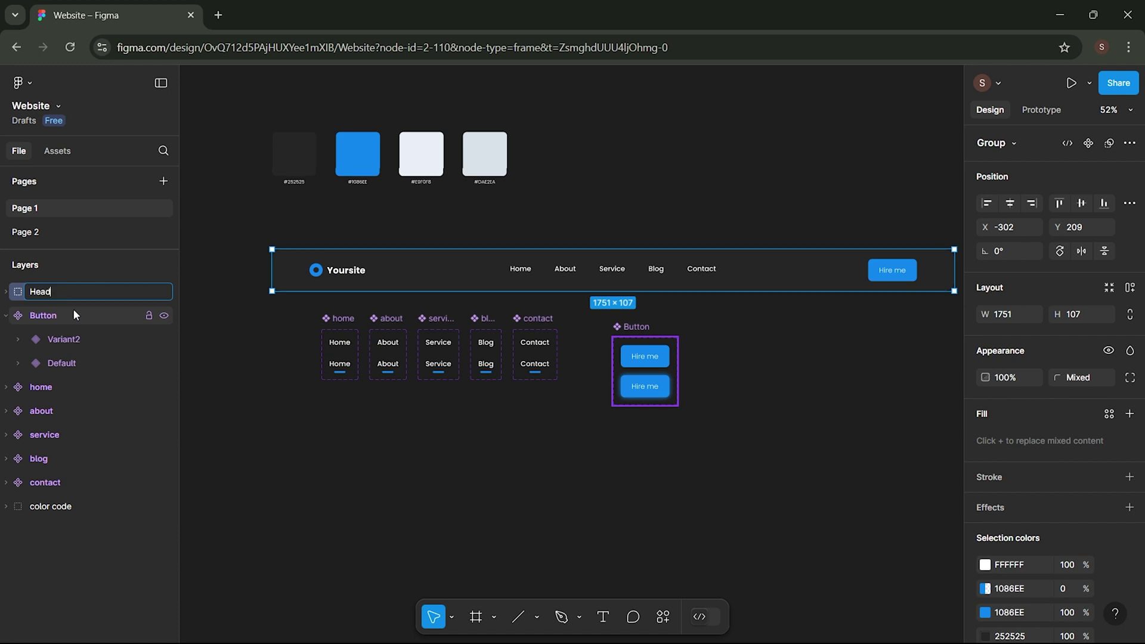
type("er")
key("Return")
- Create a new frame beside the navigation bar and set its size to 1920 × 1080
scroll(388, 391, "down", 5)
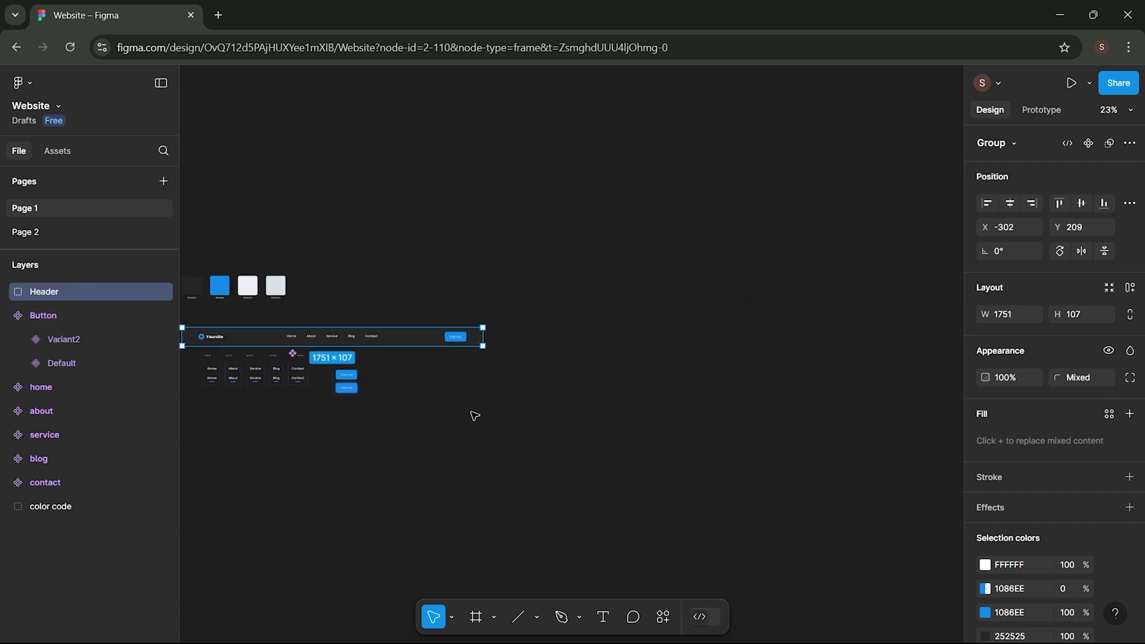
left_click(483, 435)
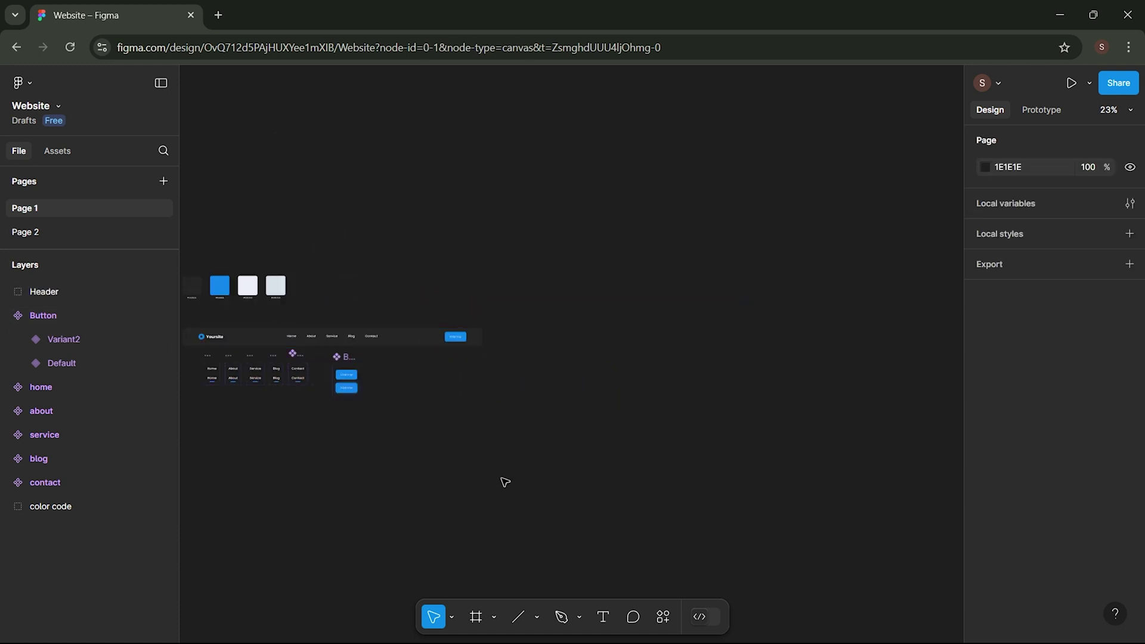
left_click(475, 616)
left_click(548, 316)
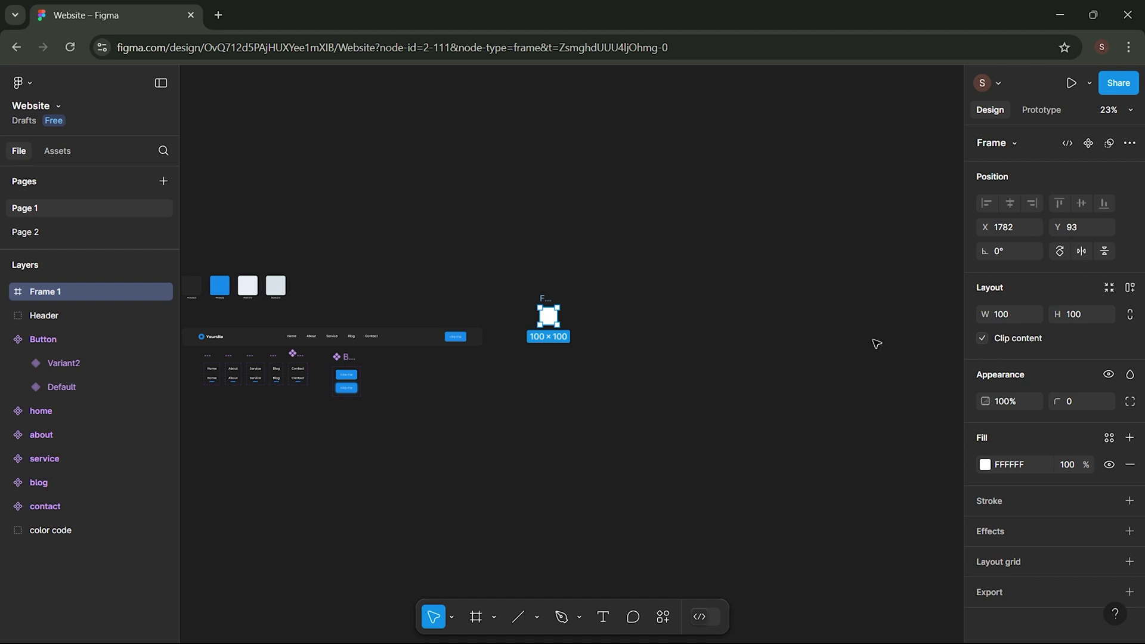
type("1920")
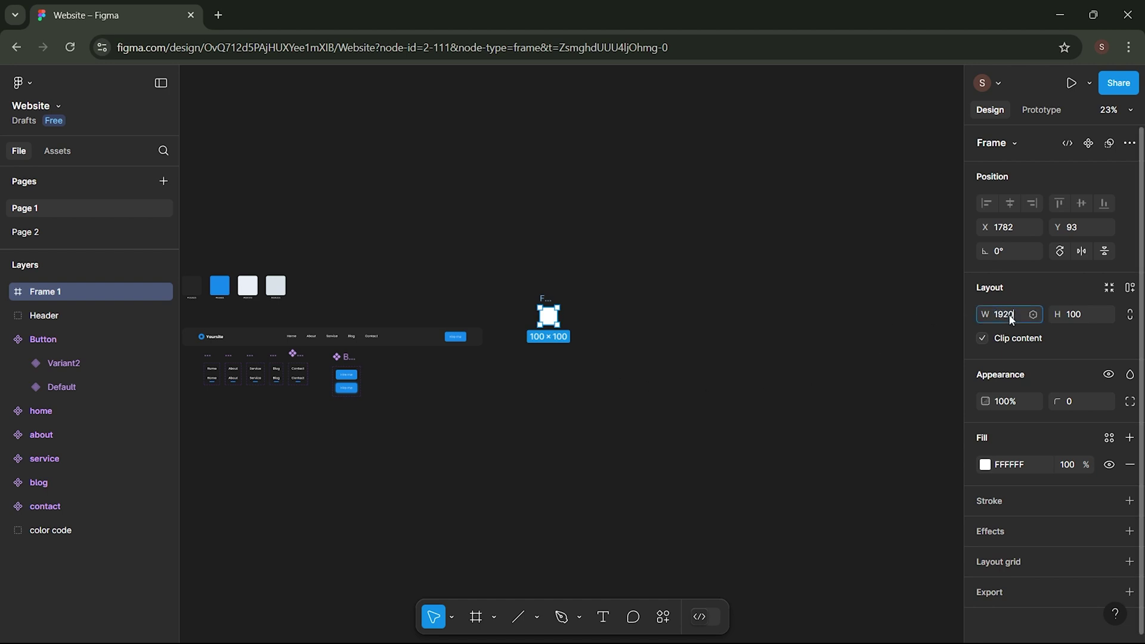
left_click(1083, 310)
type("1080")
key("Return")
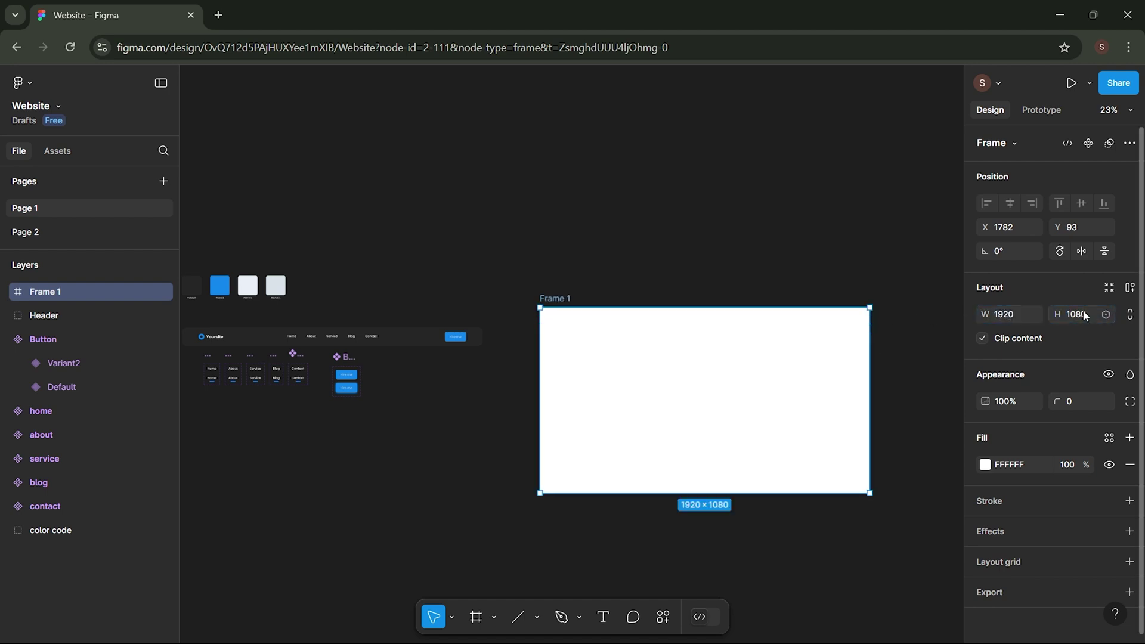
- Fill the new frame with E9F0F8 by sampling the light colour swatch
scroll(913, 413, "left", 2)
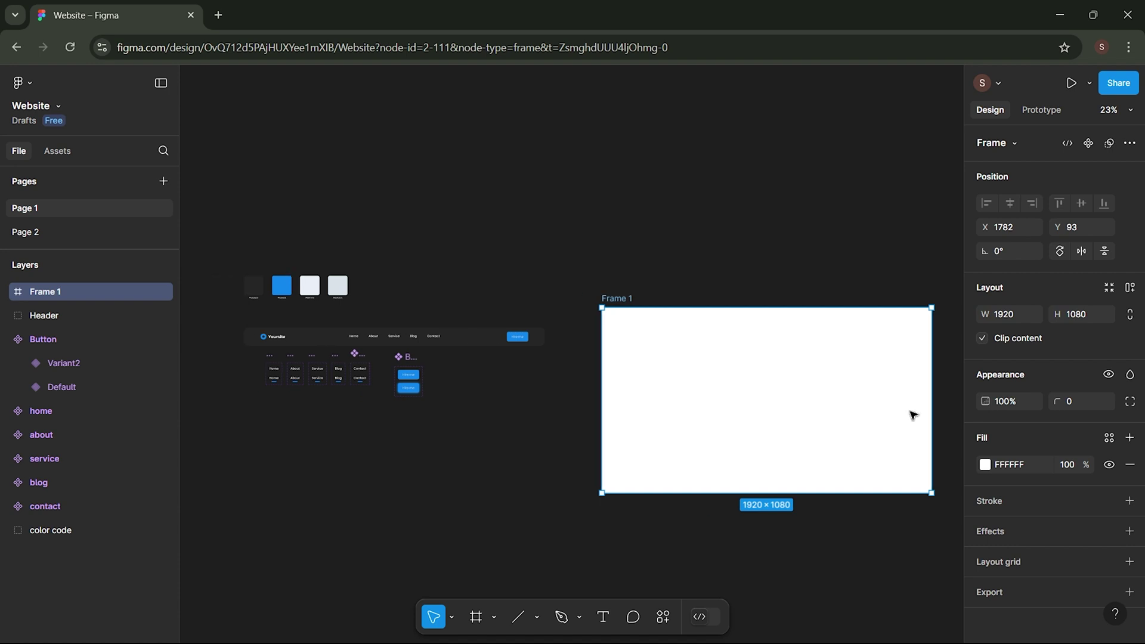
left_click(984, 465)
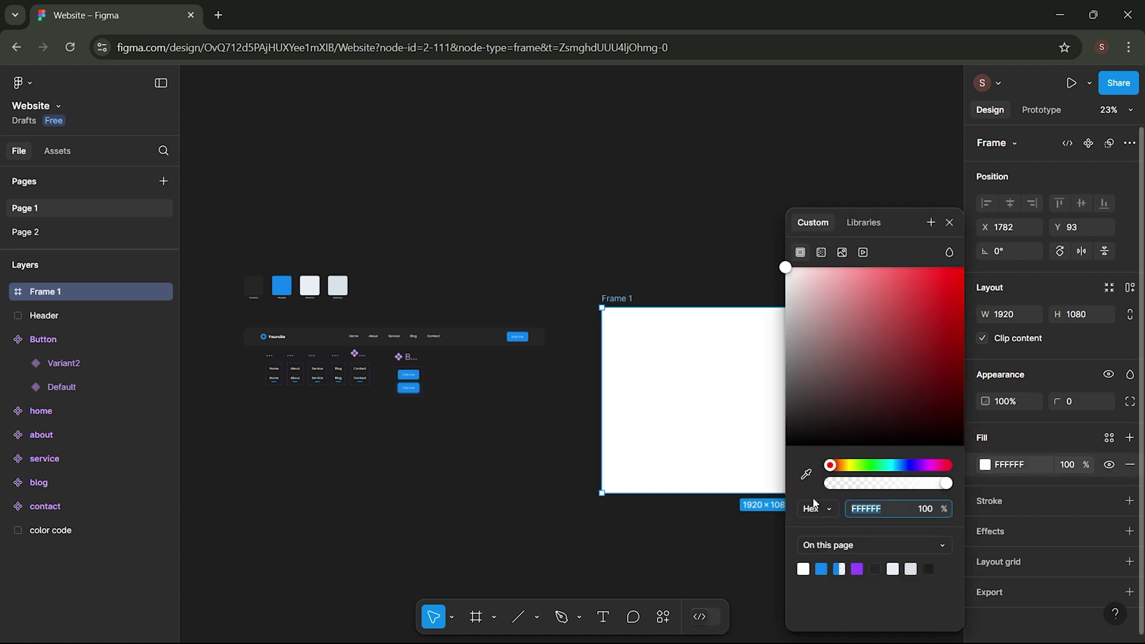
left_click(805, 474)
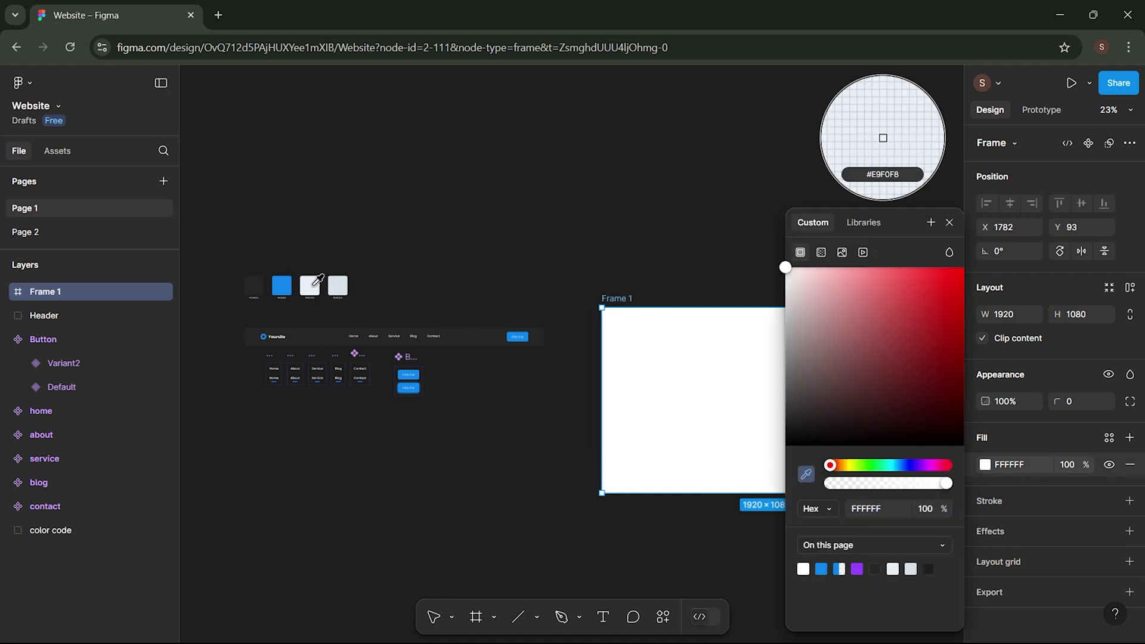
left_click(314, 284)
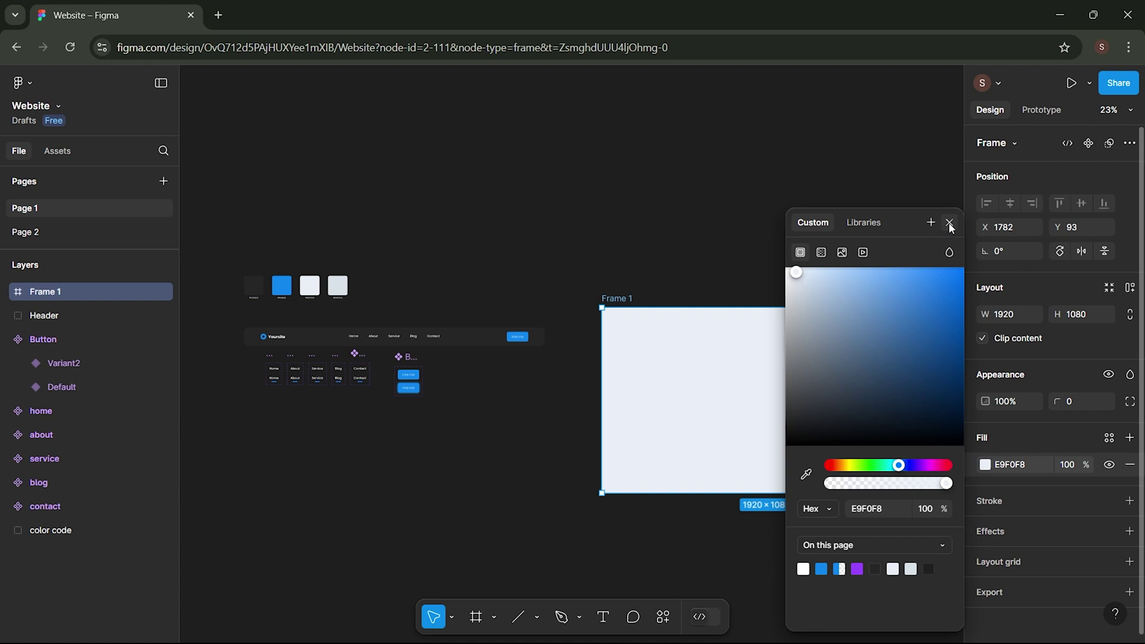
left_click(949, 223)
- Place the Header group near the top of the frame and centre it horizontally
left_click_drag(512, 340, 874, 334)
left_click(1010, 203)
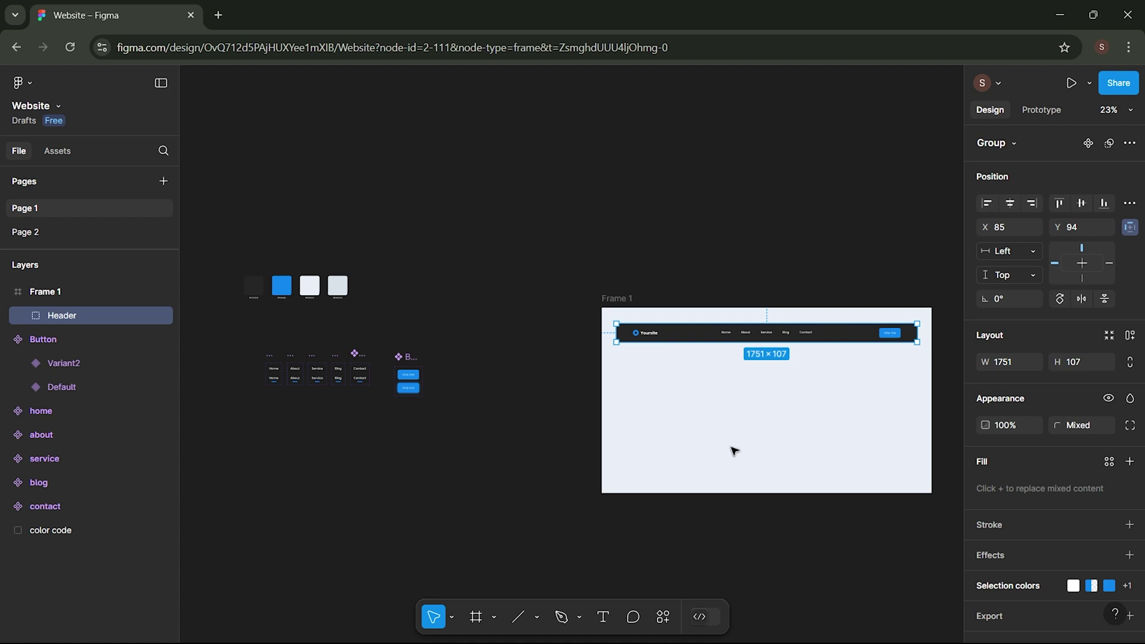
- Move the Button component set below the menu components, and shift all component sets up and left beneath the colour swatches
scroll(284, 427, "up", 5, "ctrl")
scroll(594, 345, "left", 2)
left_click(594, 345)
left_click_drag(593, 345, 354, 417)
left_click_drag(315, 274, 598, 486)
left_click_drag(519, 355, 477, 311)
left_click(490, 395)
- Move Frame 1 closer to the colour swatches and raise the Header group to just below the frame's upper edge
scroll(490, 396, "down", 2, "ctrl")
scroll(491, 396, "right", 2)
left_click_drag(799, 228, 486, 177)
scroll(485, 353, "right", 4)
left_click_drag(646, 223, 646, 199)
left_click(748, 148)
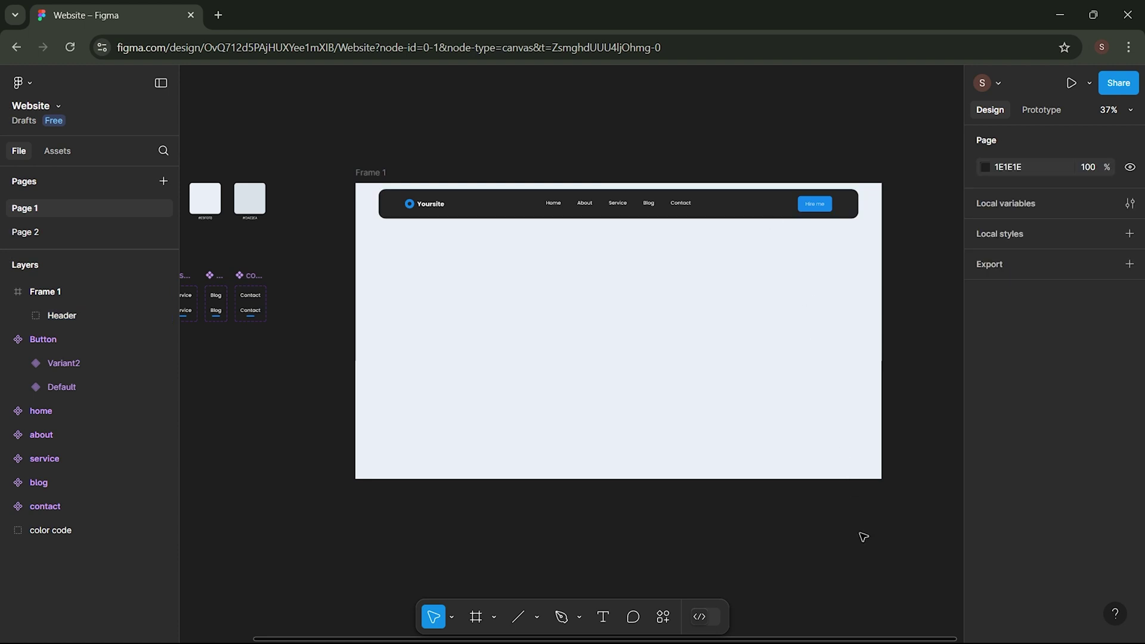
- Present the website prototype and set its scaling to Fit width
left_click(1071, 84)
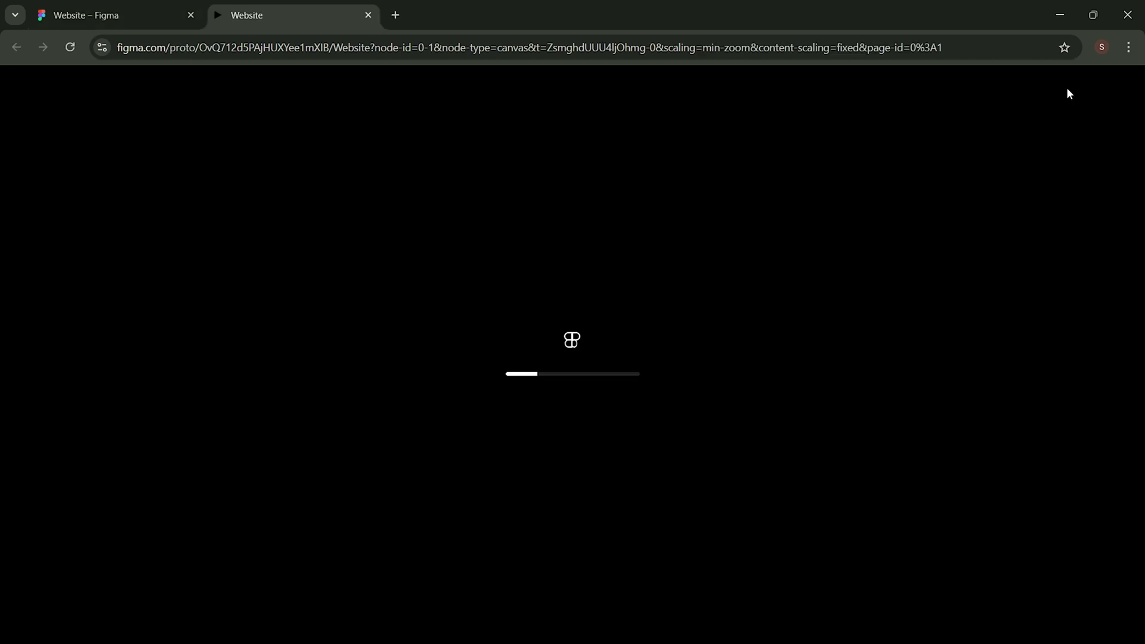
left_click(1091, 84)
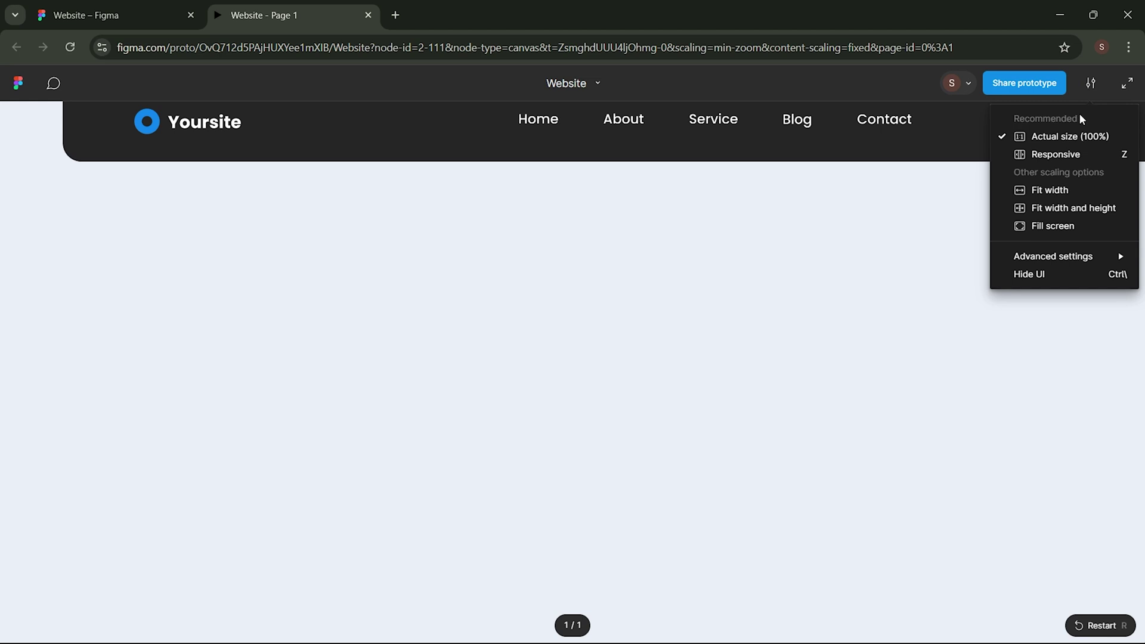
left_click(1041, 187)
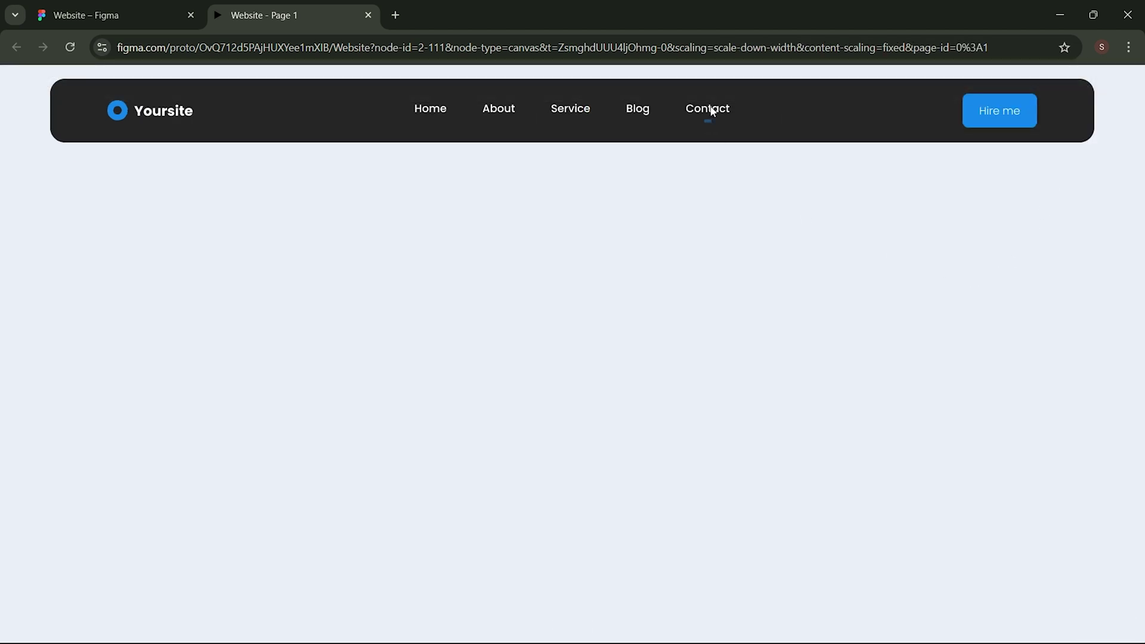